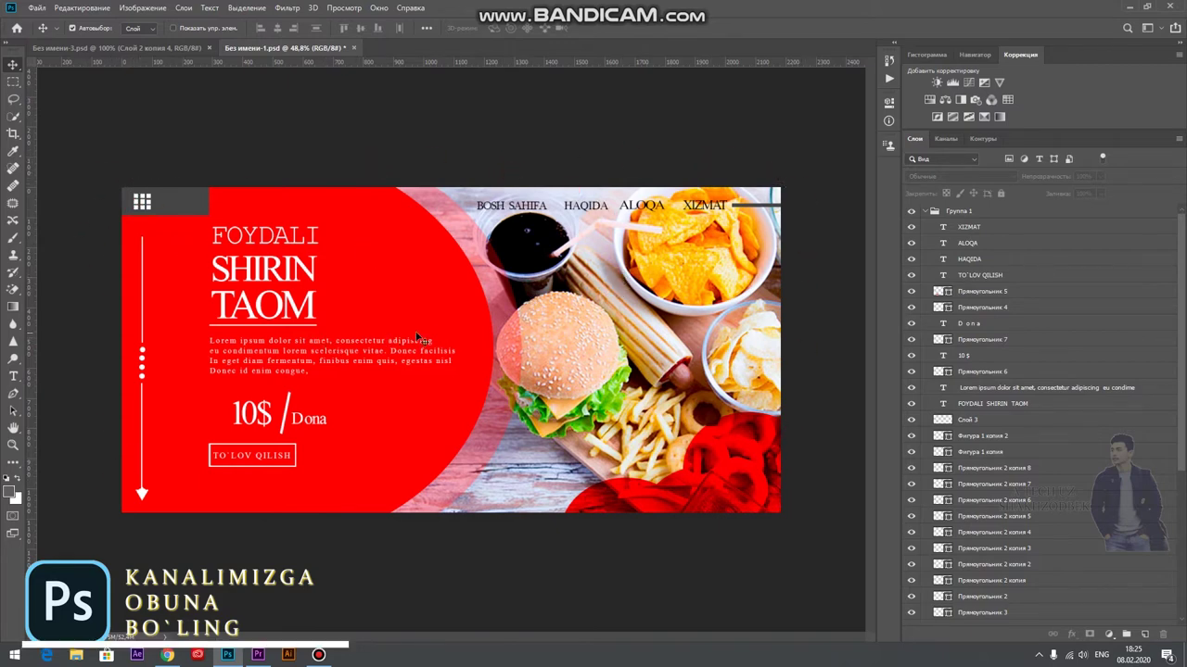
# Select and scroll through layers in the banner's Layers panel.
pyautogui.click(475, 218)
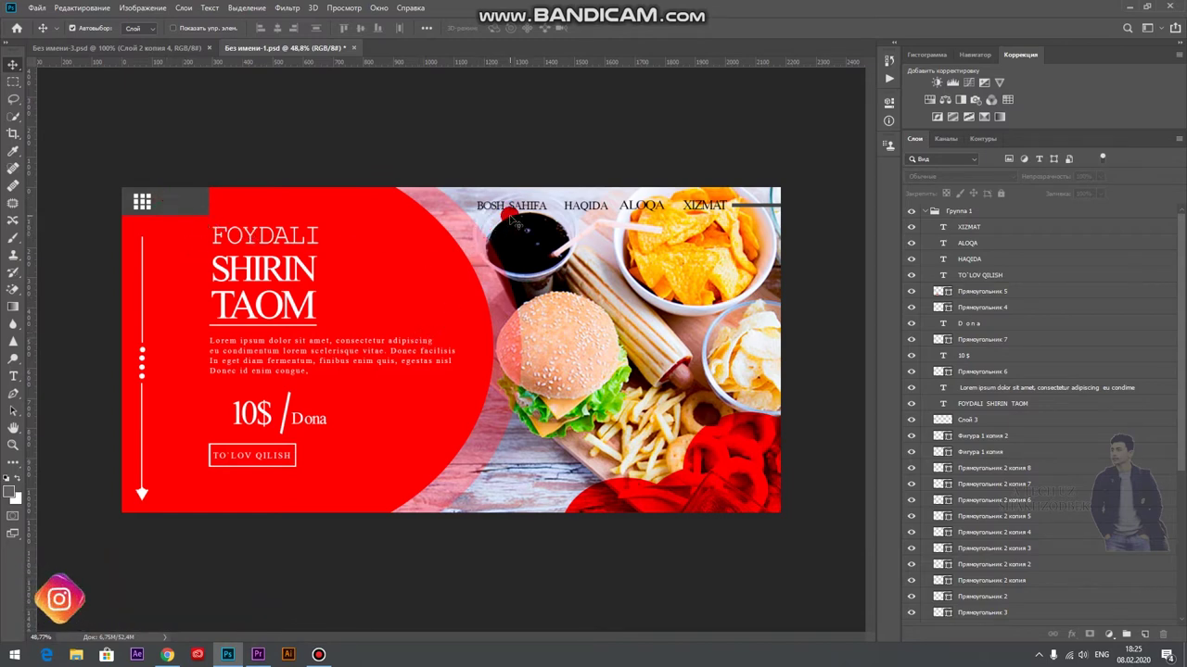
pyautogui.click(488, 234)
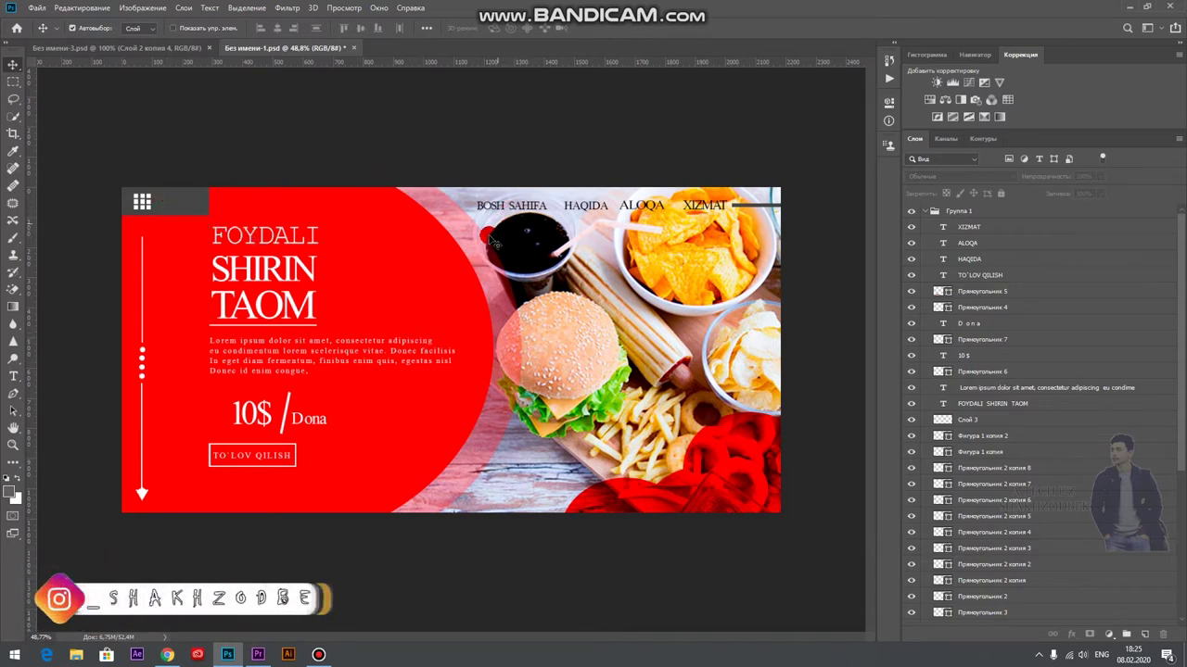
pyautogui.click(980, 243)
pyautogui.scroll(-3, 982, 251)
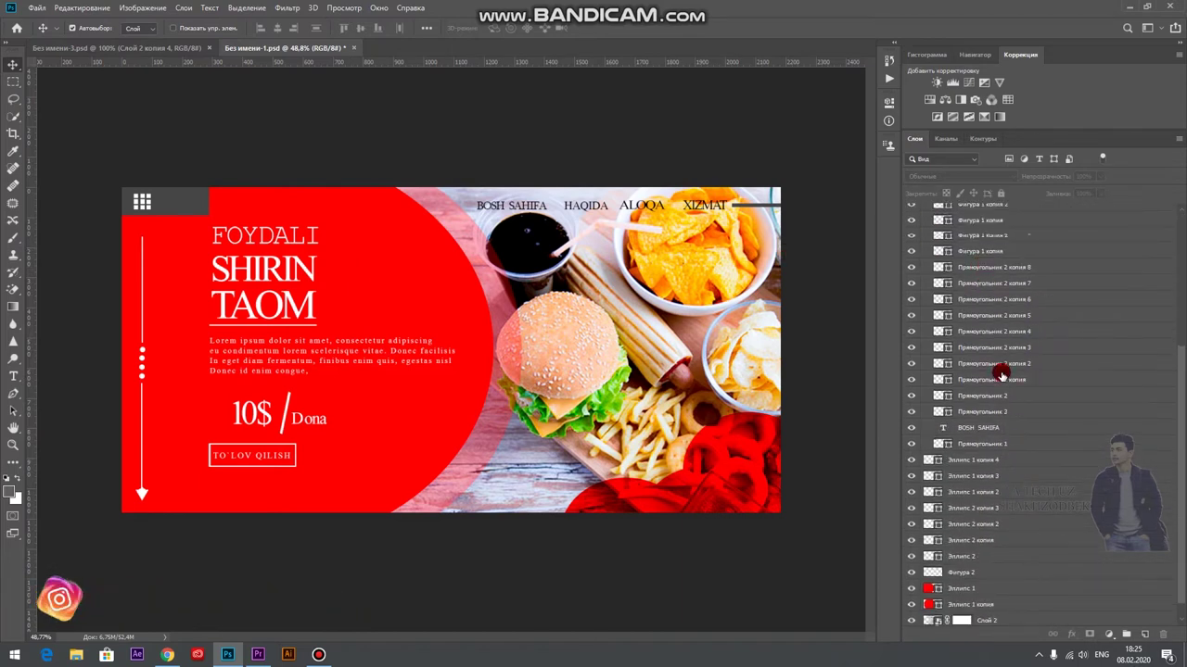
pyautogui.scroll(-5, 998, 374)
pyautogui.click(930, 553)
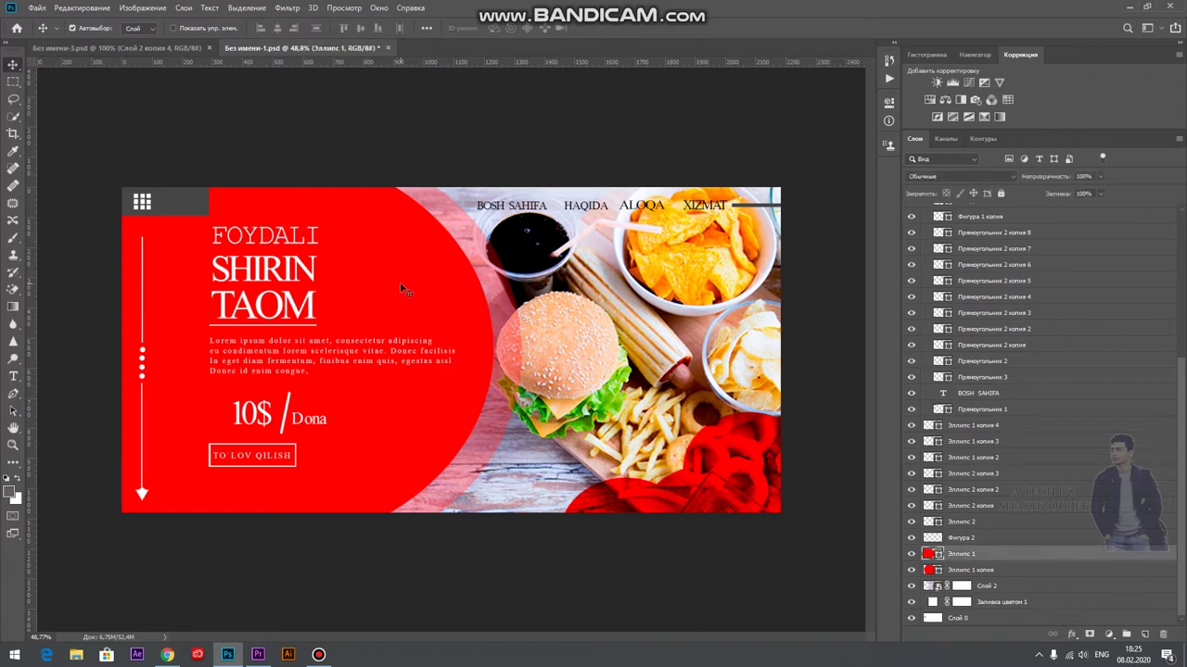
# Toggle visibility of the red Эллипс 1, pink circle and Эллипс 2 copy layers.
pyautogui.click(912, 555)
pyautogui.click(912, 577)
pyautogui.click(911, 567)
pyautogui.click(911, 555)
pyautogui.moveTo(909, 475); pyautogui.dragTo(911, 539)
pyautogui.click(889, 520)
# Hide and reshow the FOYDALI SHIRIN TAOM title, then nudge the pink circle over the burger.
pyautogui.click(270, 272)
pyautogui.click(914, 212)
pyautogui.click(914, 211)
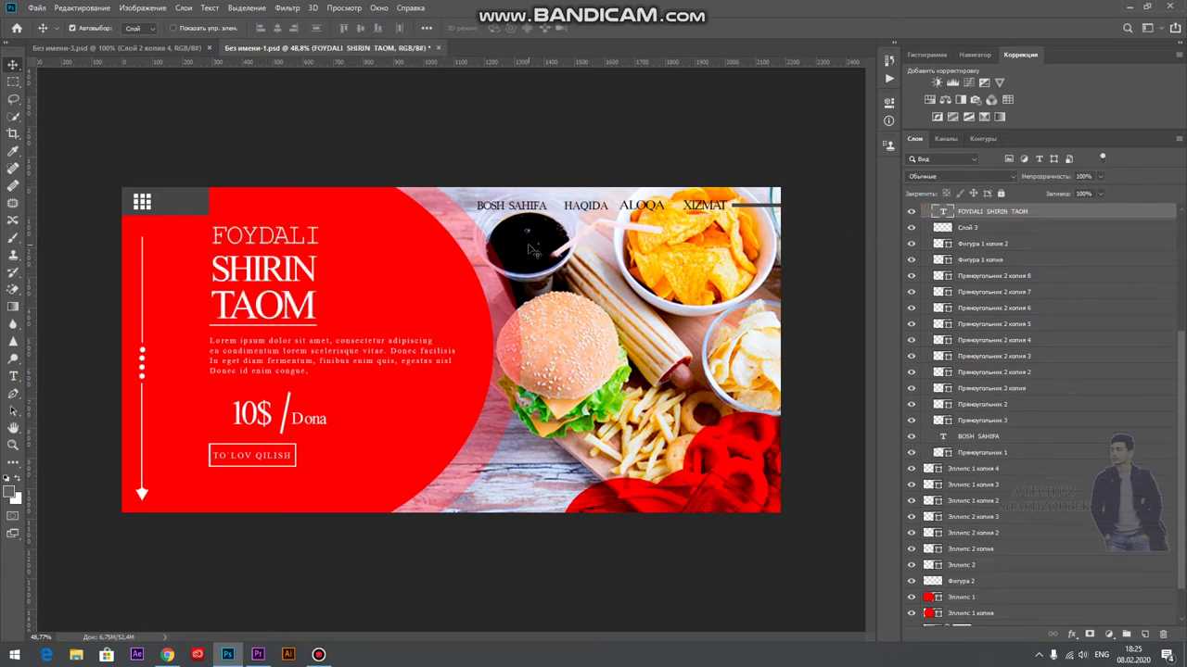
pyautogui.moveTo(516, 343); pyautogui.dragTo(521, 336)
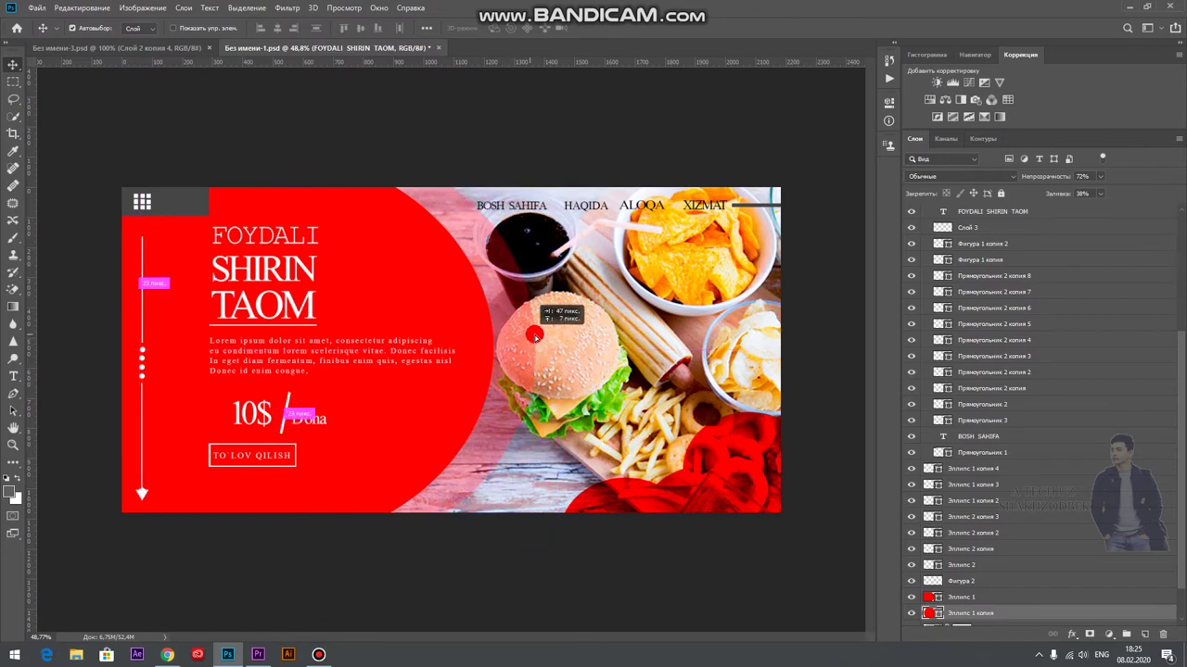
pyautogui.moveTo(521, 336); pyautogui.dragTo(521, 339)
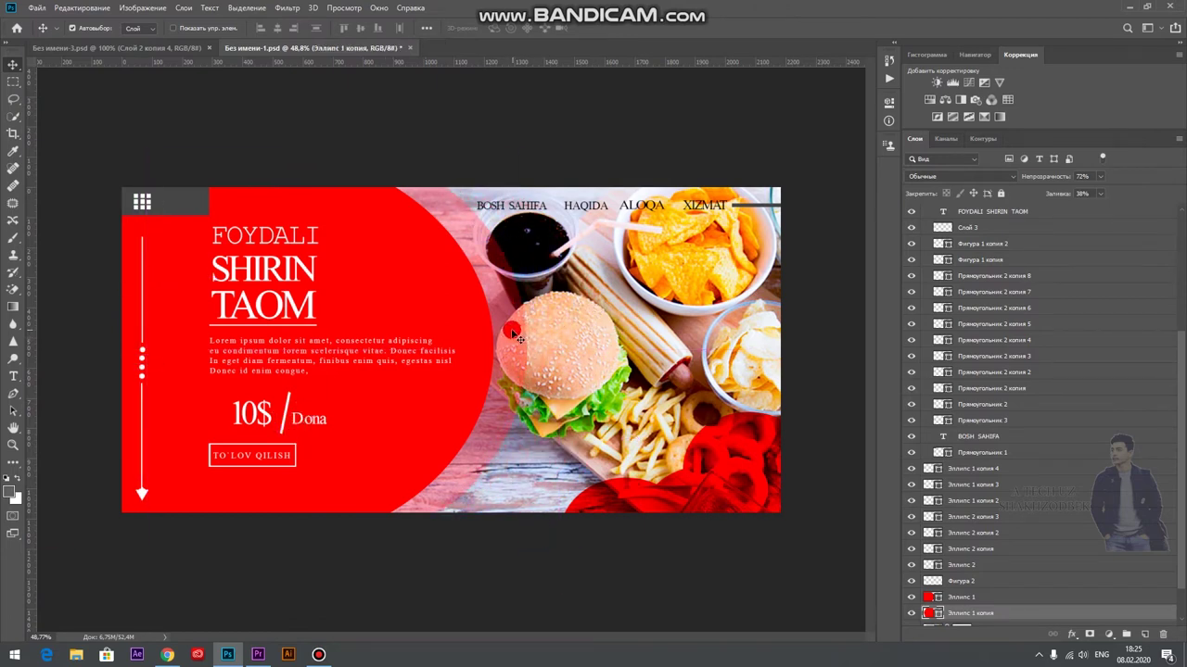
pyautogui.scroll(-2, 954, 381)
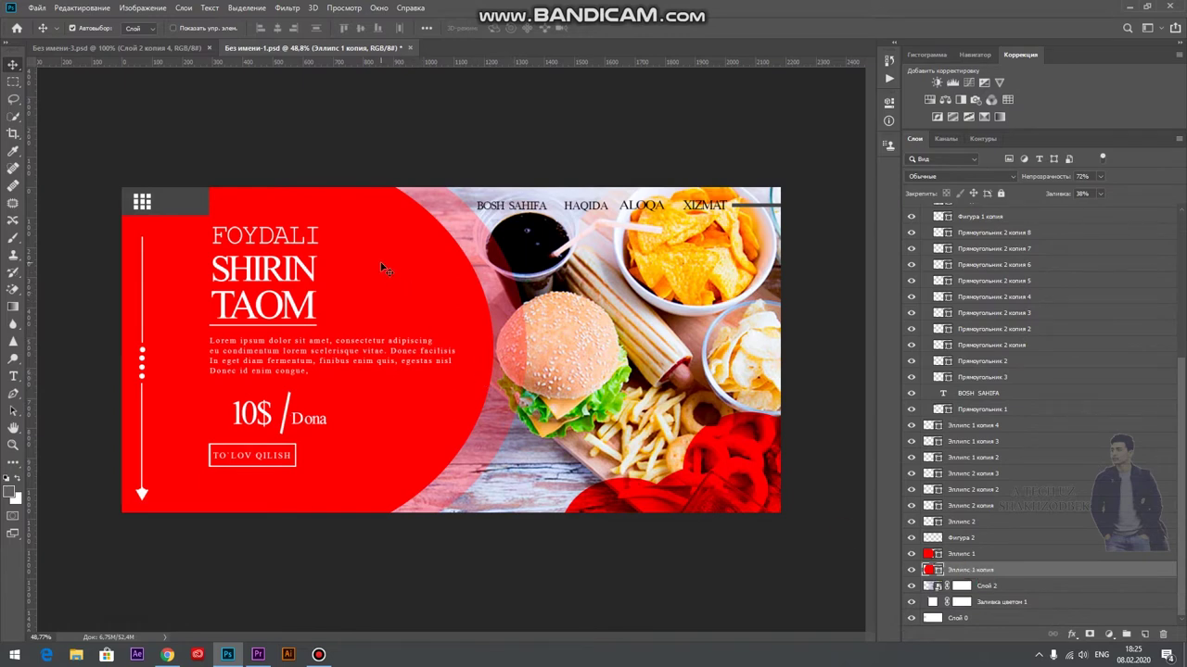
# Select Эллипс 1, then hide and reshow the Прямоугольник 1 grey rectangle.
pyautogui.hotkey('alt', ']')
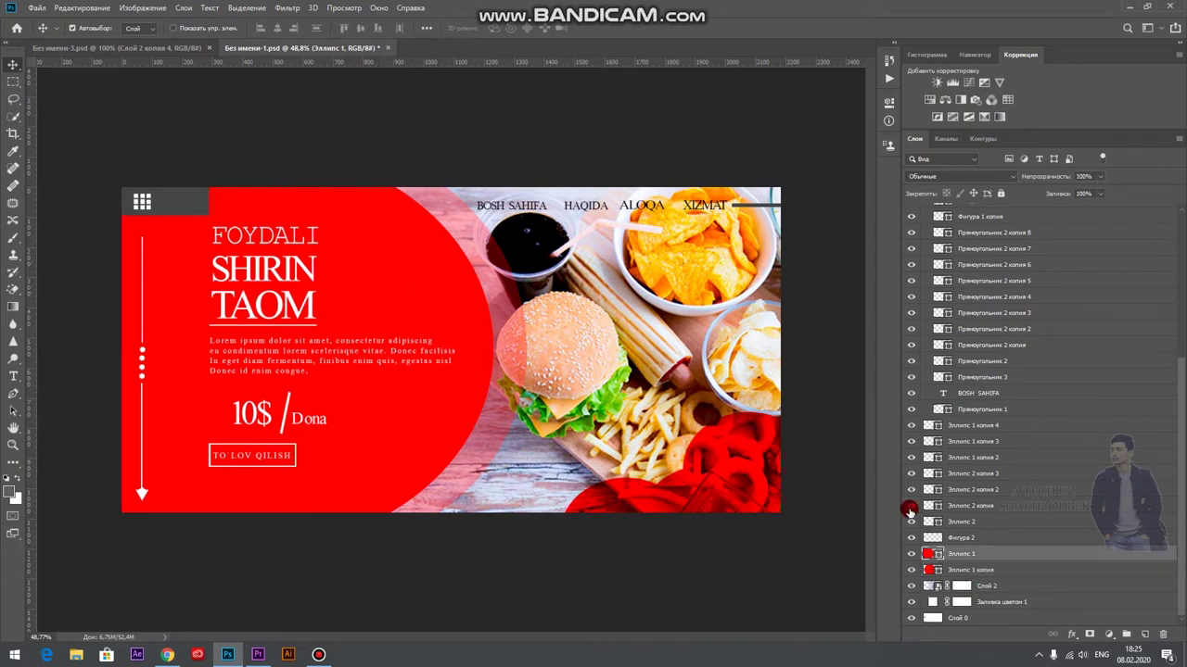
pyautogui.moveTo(985, 554); pyautogui.dragTo(933, 528)
pyautogui.moveTo(145, 202); pyautogui.dragTo(185, 209)
pyautogui.click(186, 206)
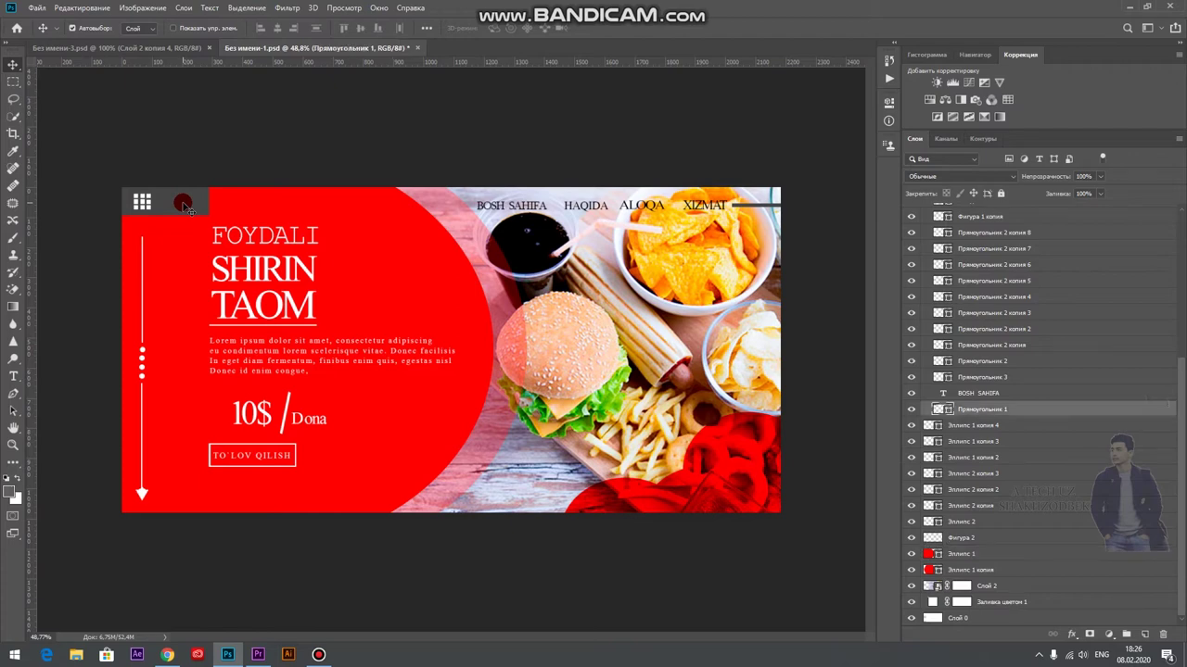
pyautogui.click(973, 415)
pyautogui.click(911, 409)
pyautogui.click(912, 409)
pyautogui.click(969, 410)
pyautogui.scroll(3, 1076, 367)
pyautogui.scroll(3, 1075, 367)
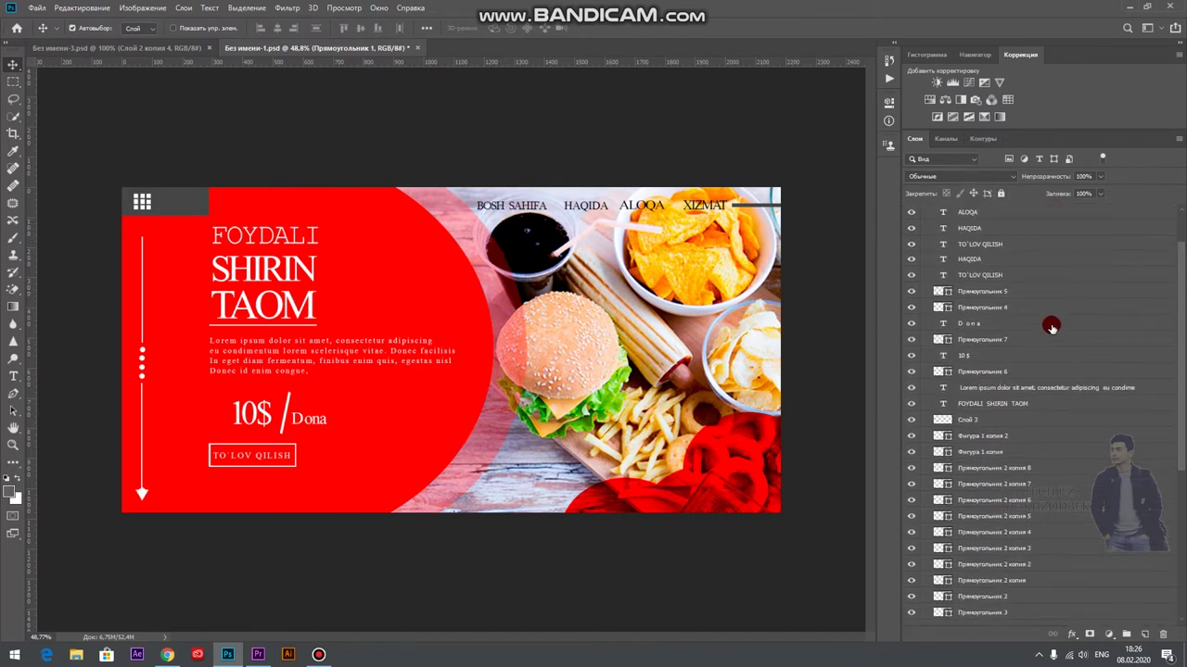
pyautogui.scroll(-3, 1054, 319)
pyautogui.scroll(-3, 1054, 340)
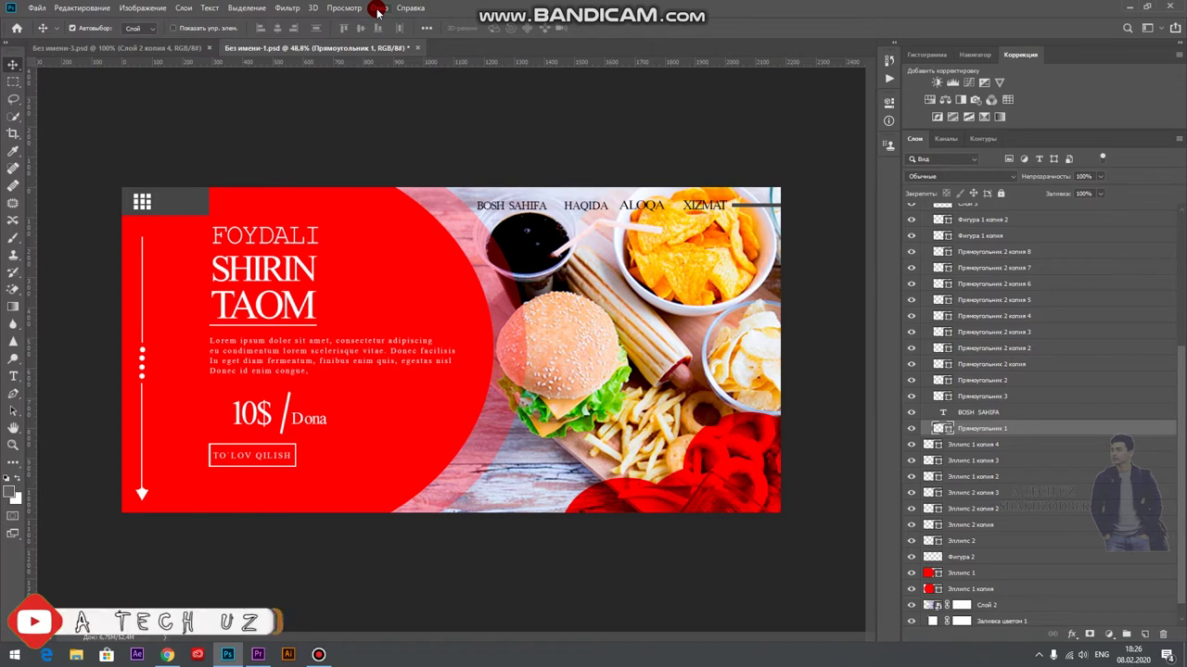
# Create a new 1920×1080 document from the Film & Video HDTV 1080p preset.
pyautogui.click(377, 8)
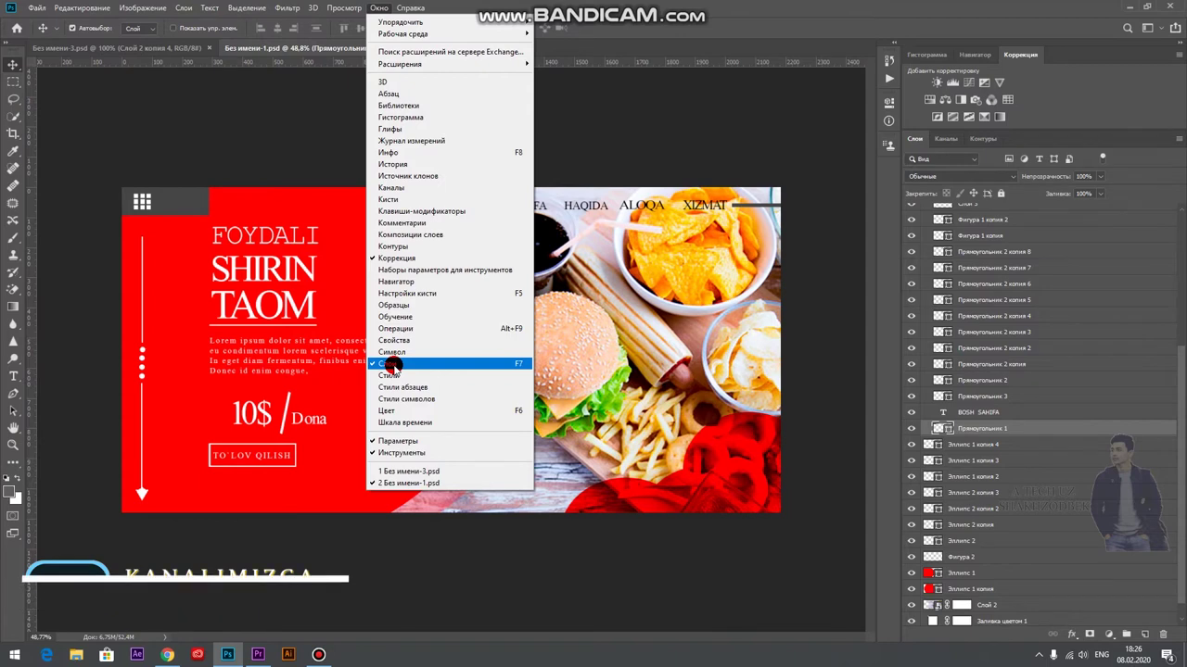
pyautogui.click(915, 140)
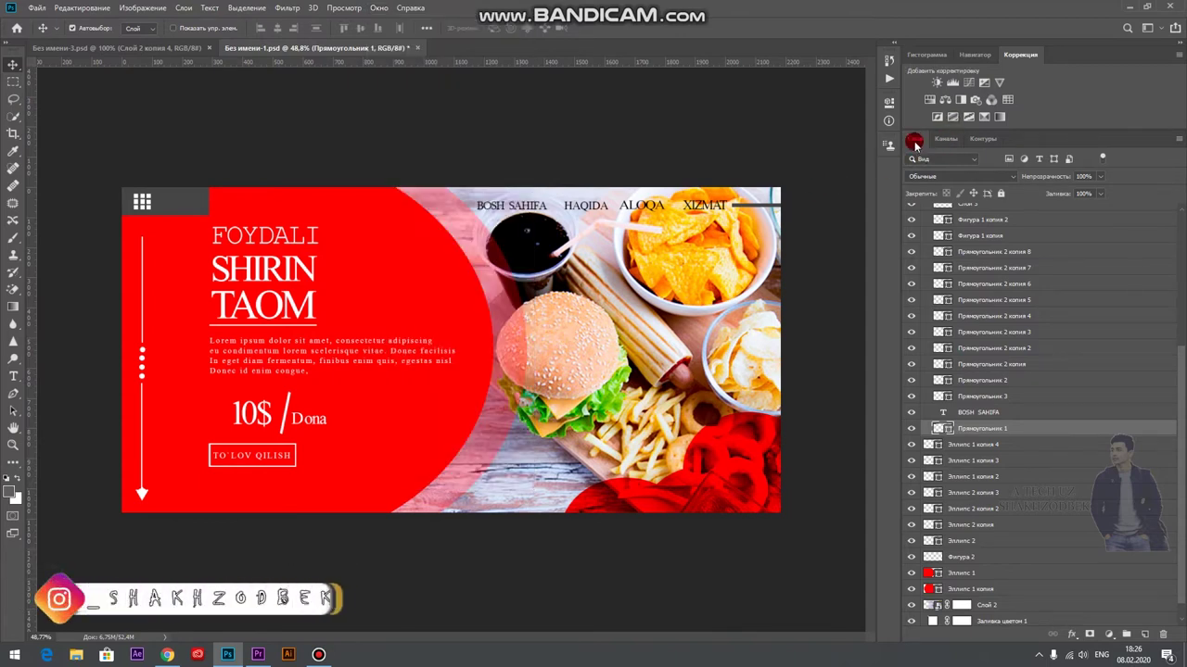
pyautogui.click(38, 8)
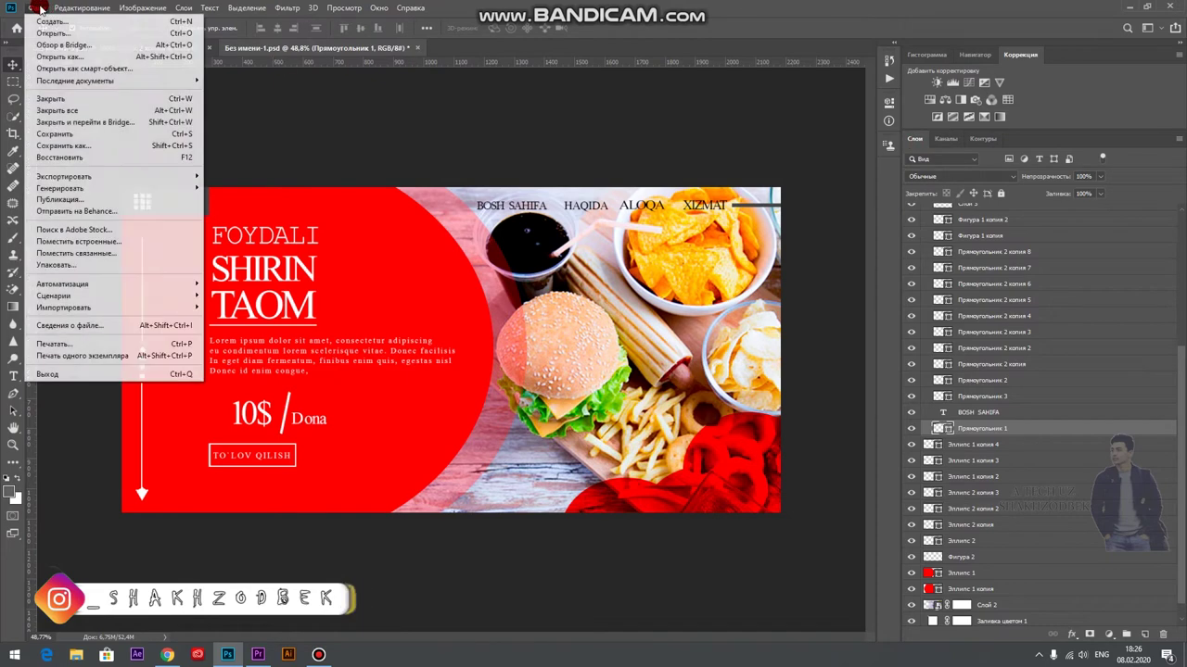
pyautogui.click(51, 22)
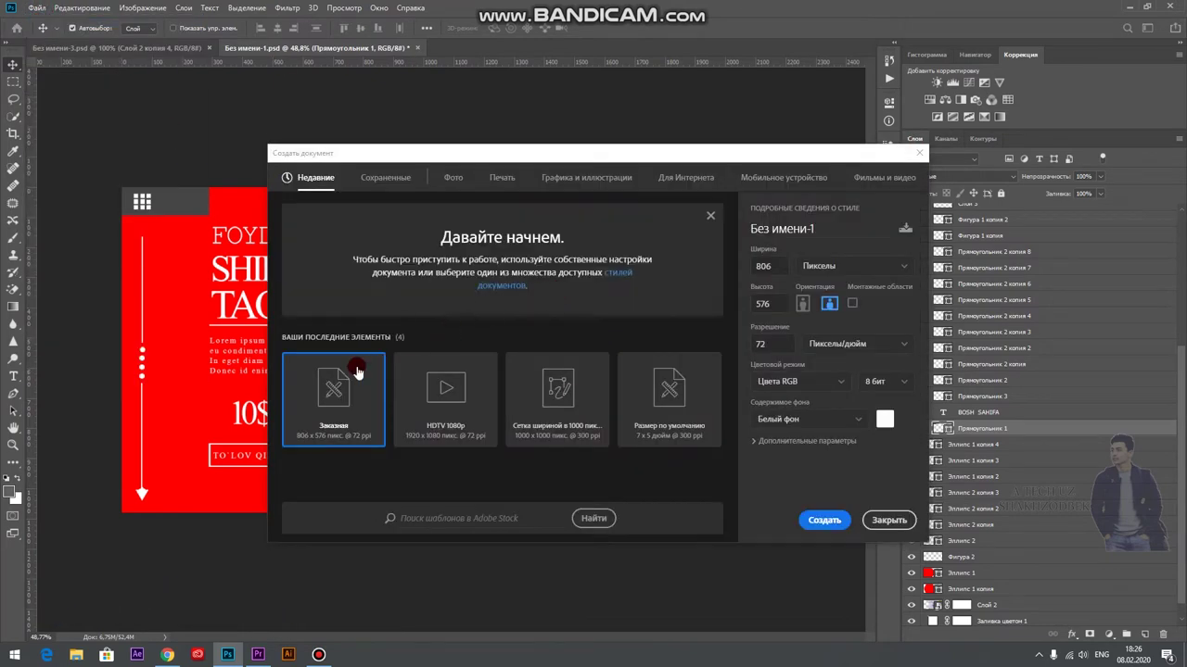
pyautogui.click(769, 177)
pyautogui.click(864, 179)
pyautogui.click(820, 521)
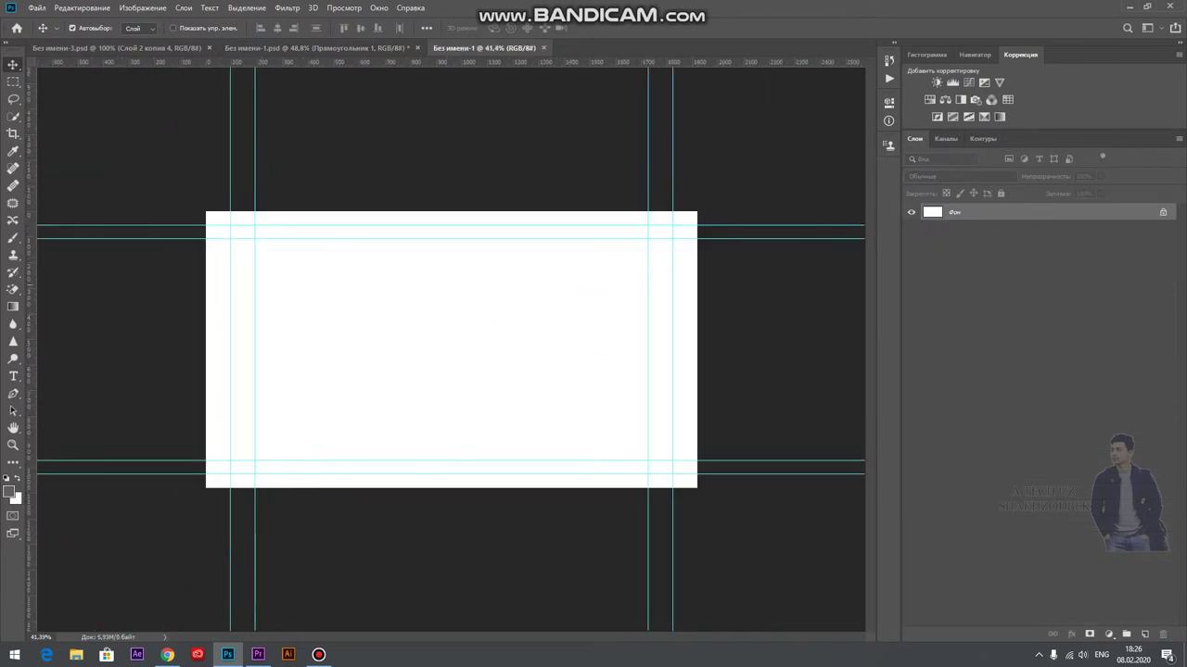
# Unlock the Фон background, add four empty layers, and delete all but Слой 1.
pyautogui.click(1163, 212)
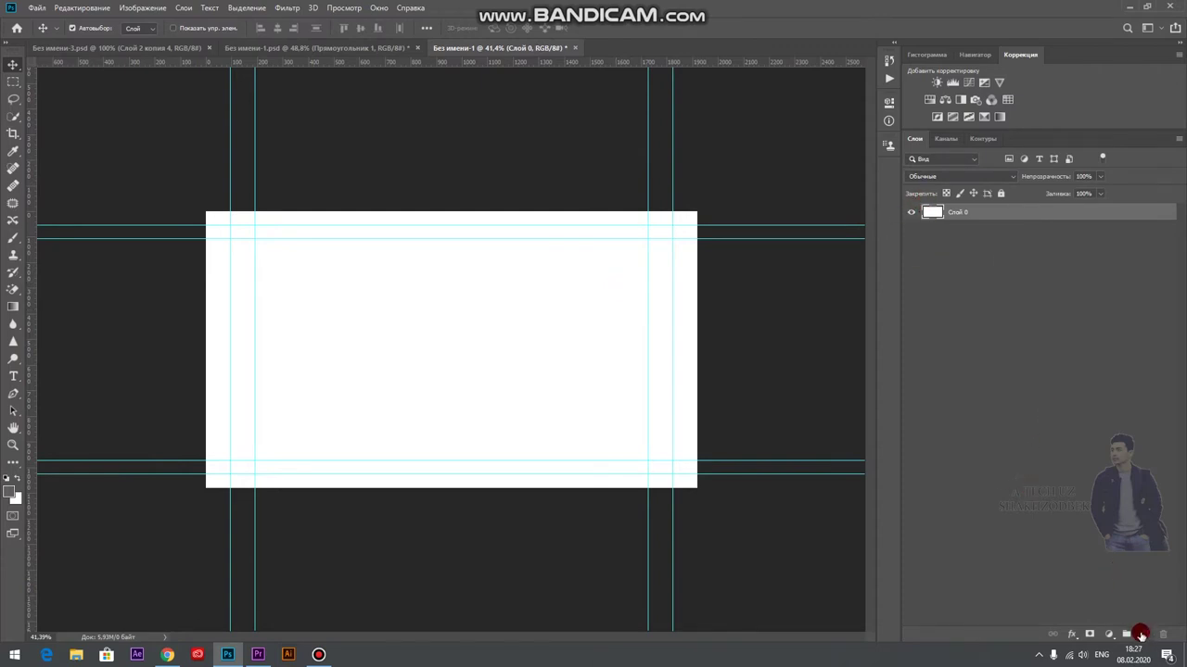
pyautogui.click(1145, 635)
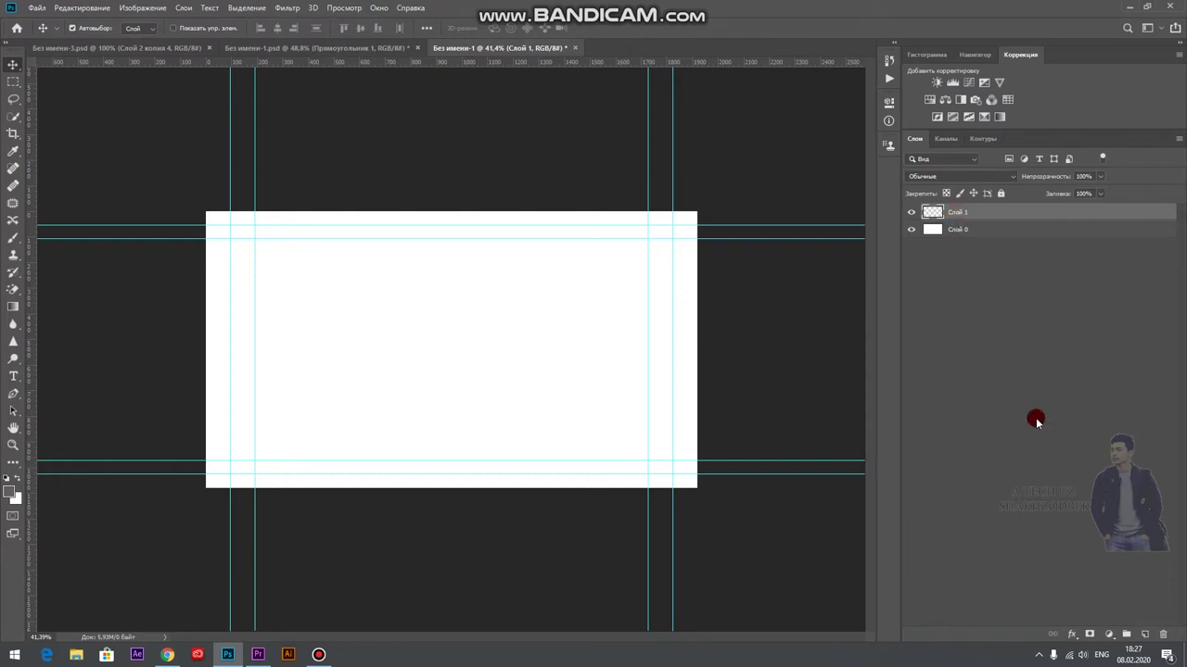
pyautogui.click(1144, 636)
pyautogui.click(1144, 636)
pyautogui.click(1143, 636)
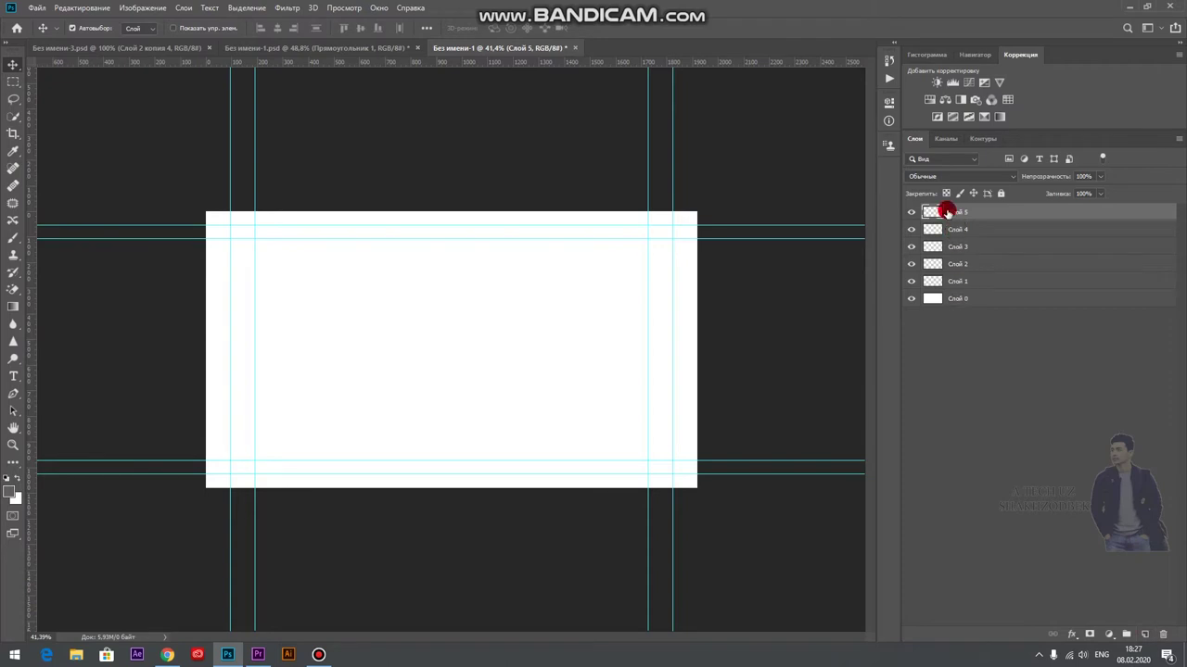
pyautogui.moveTo(946, 211)
pyautogui.mouseDown()
pyautogui.moveTo(960, 222)
pyautogui.moveTo(1041, 506)
pyautogui.mouseUp()
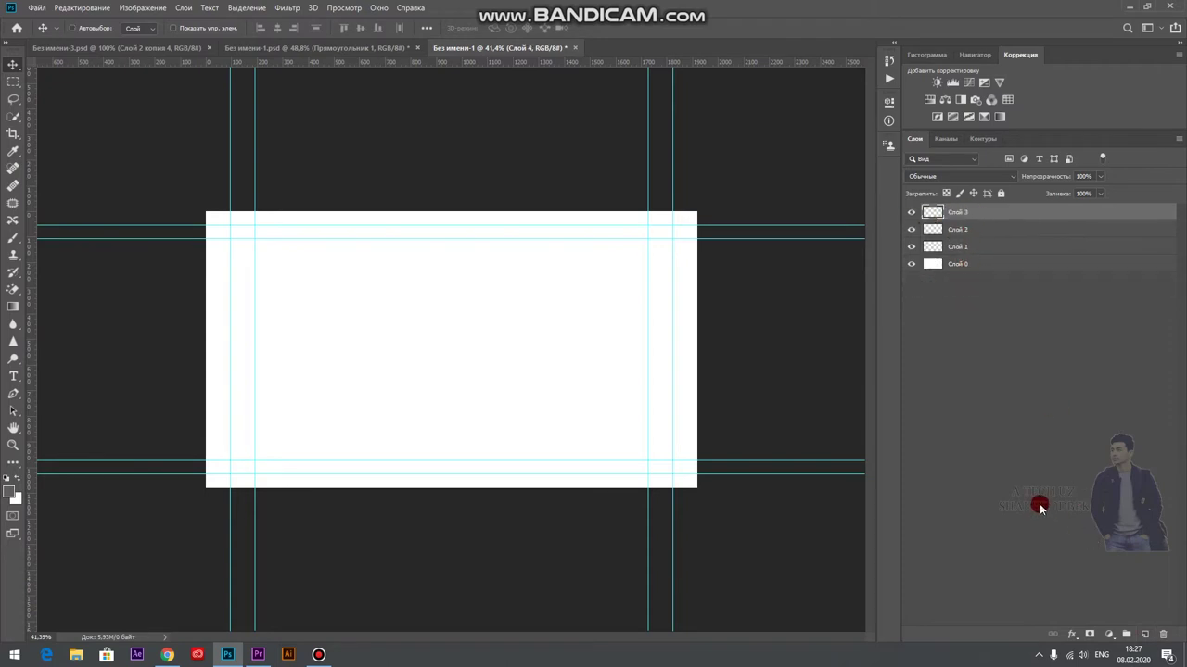
pyautogui.press('Delete')
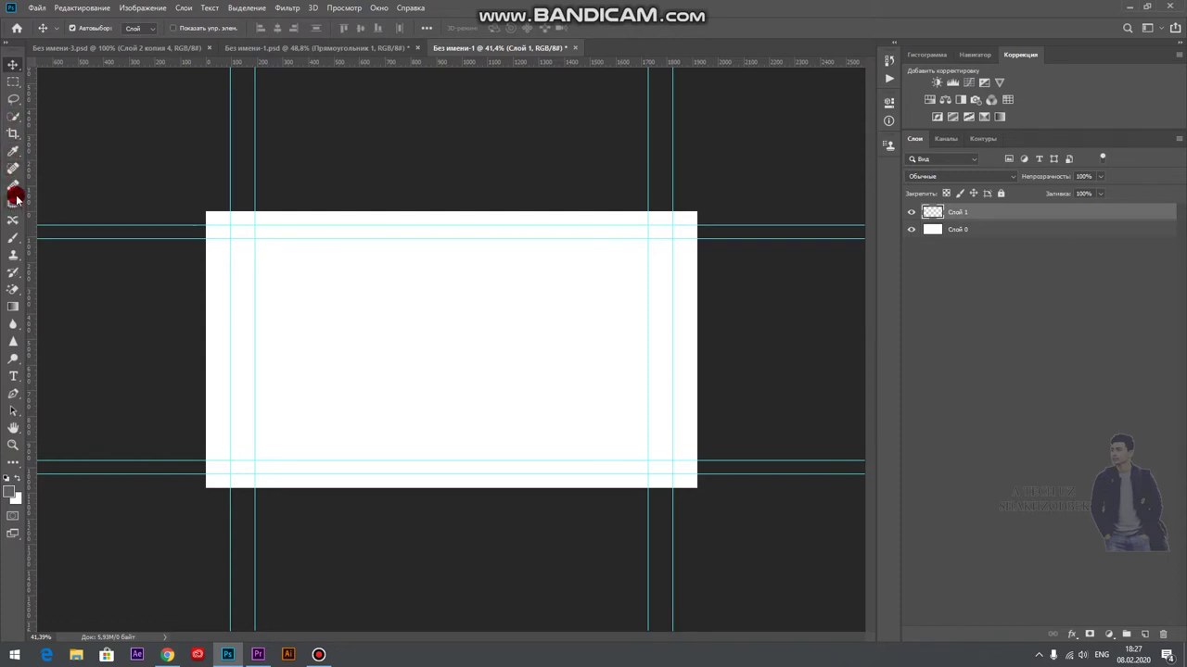
pyautogui.click(12, 239)
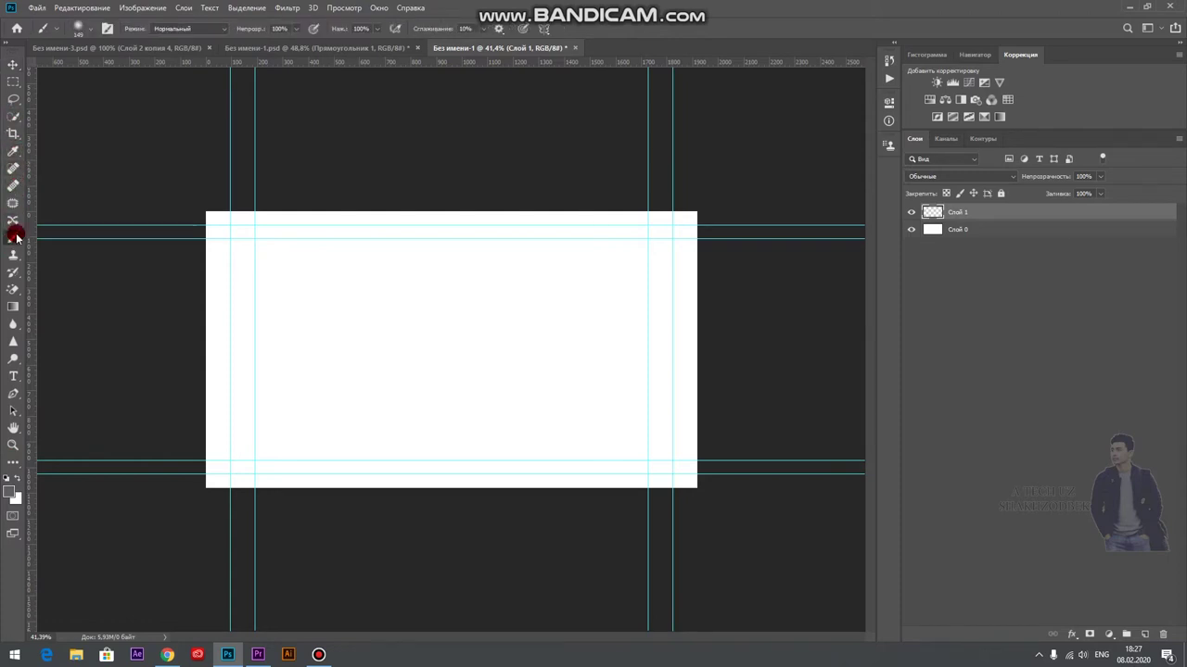
# Paint a red circle on Слой 1 with a large hard round brush.
pyautogui.rightClick(315, 274)
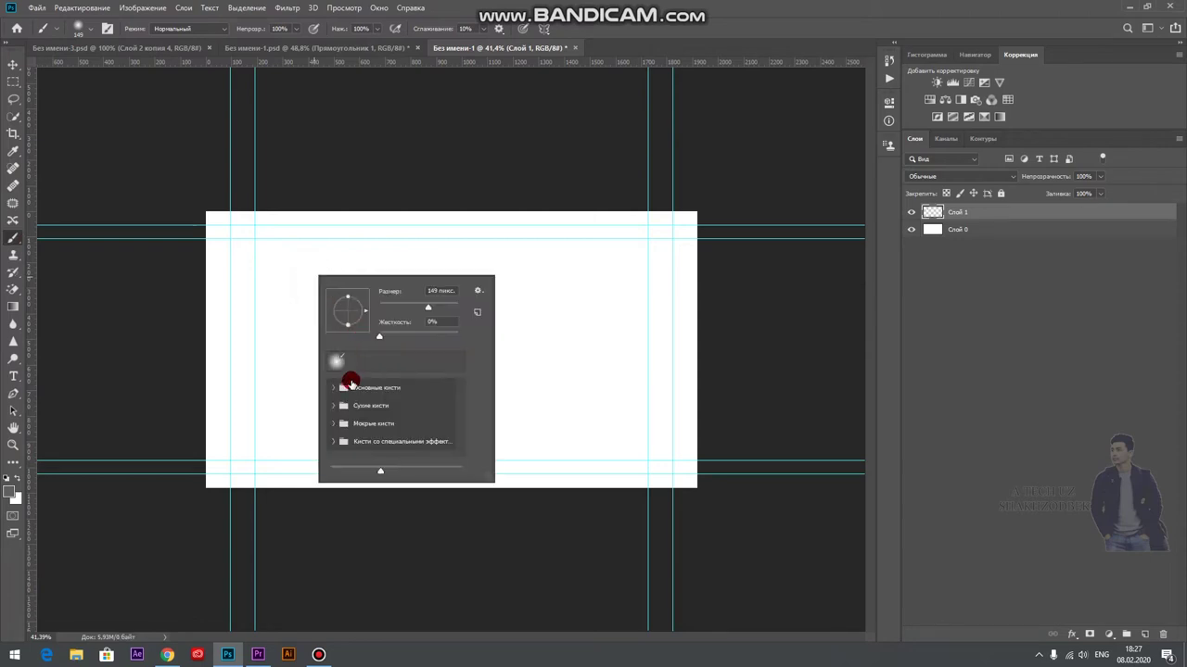
pyautogui.click(354, 393)
pyautogui.click(384, 433)
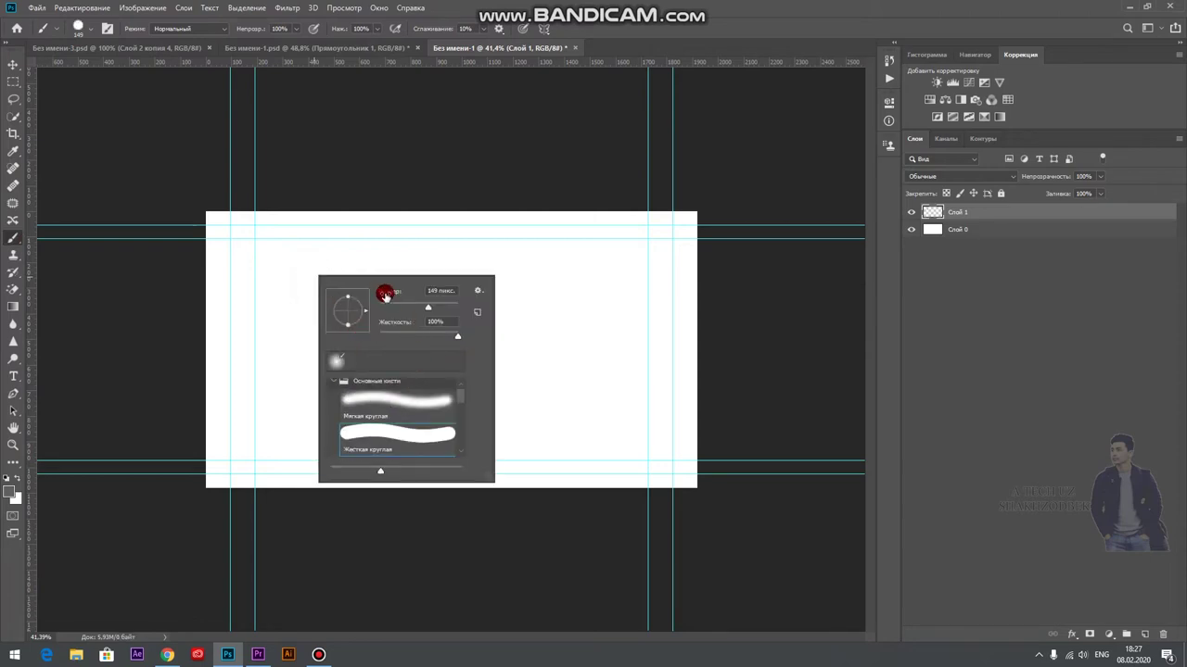
pyautogui.moveTo(429, 307)
pyautogui.mouseDown()
pyautogui.moveTo(442, 312)
pyautogui.moveTo(152, 115)
pyautogui.mouseUp()
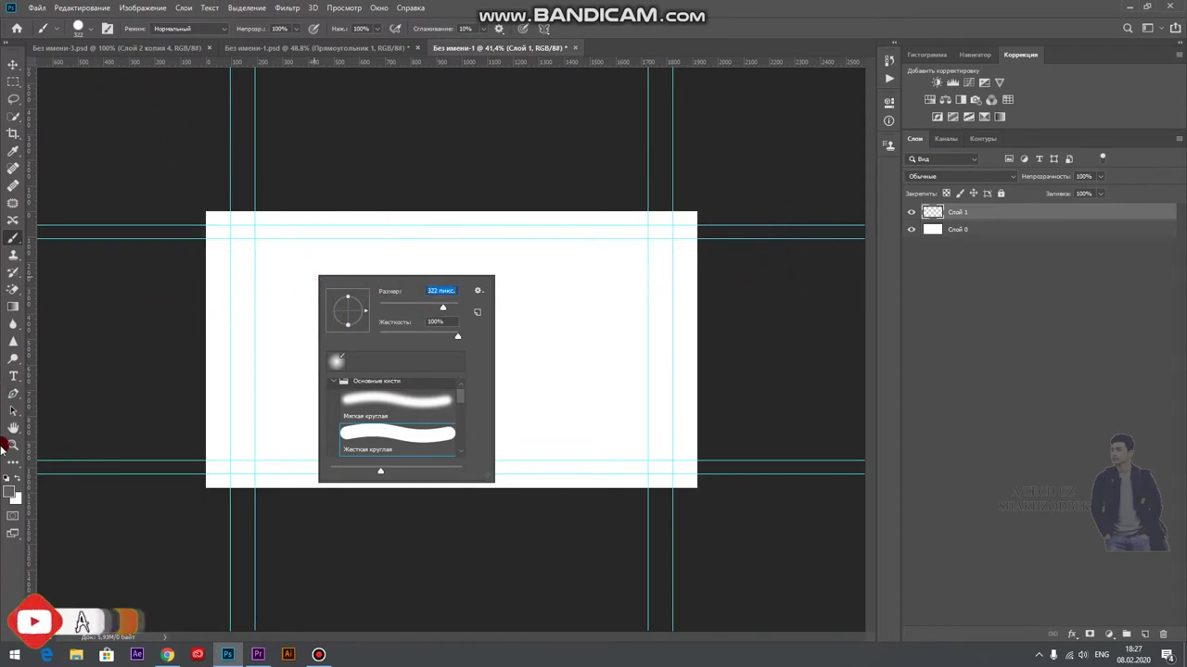
pyautogui.click(11, 494)
pyautogui.click(922, 285)
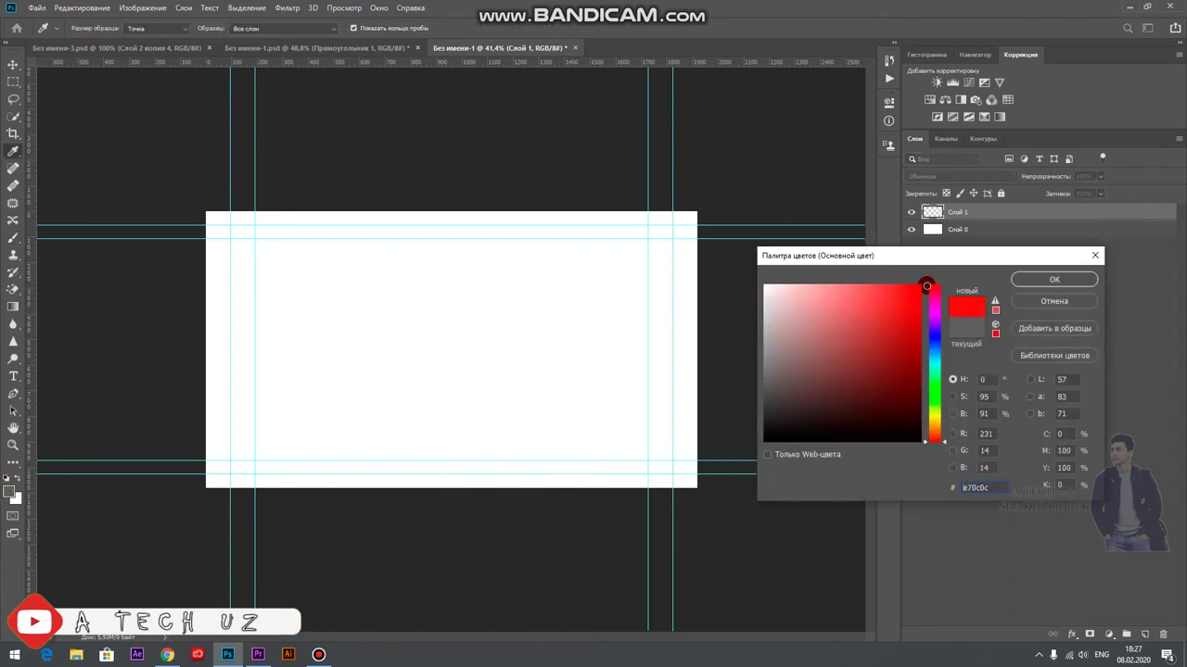
pyautogui.click(1054, 279)
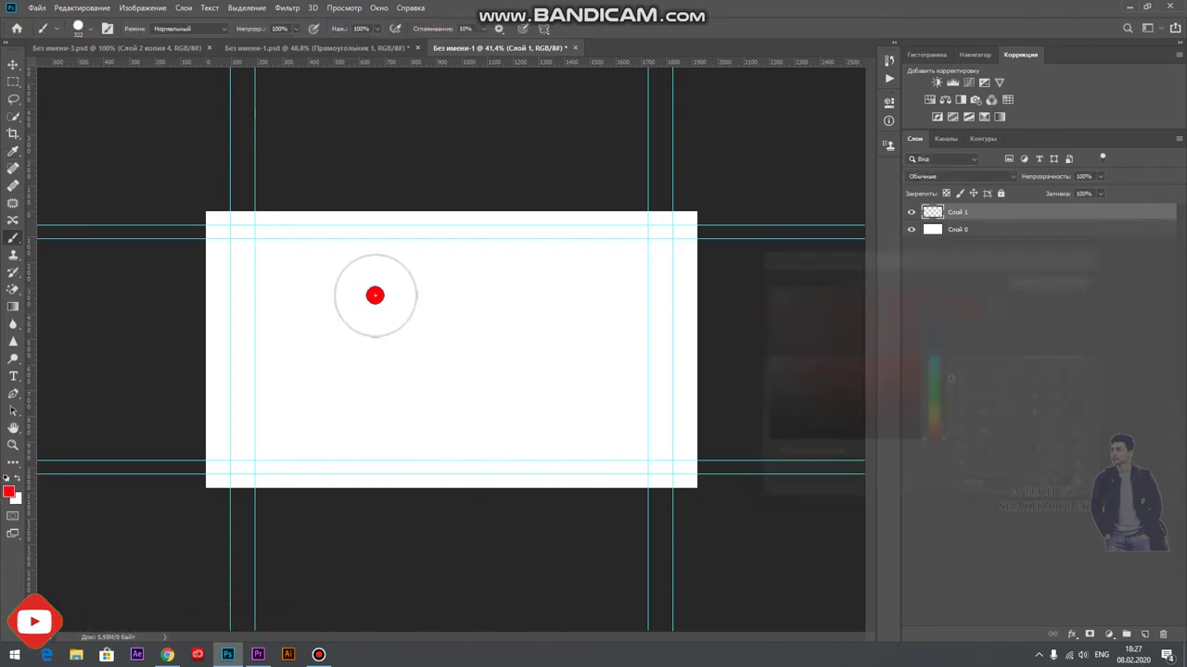
pyautogui.click(305, 390)
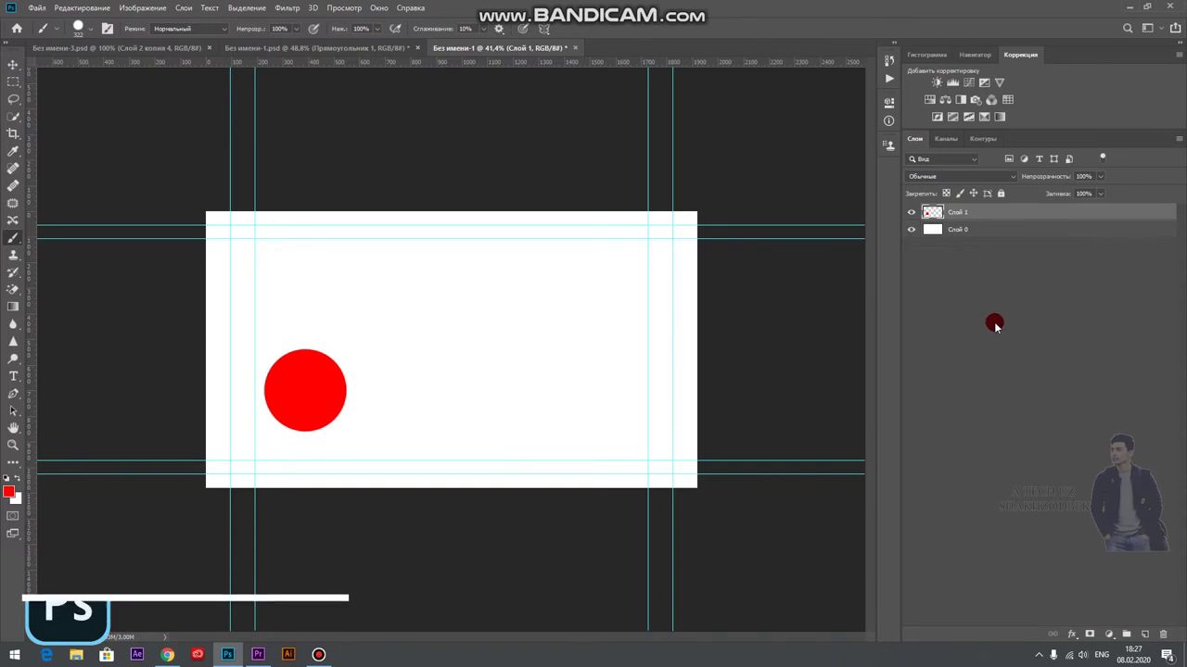
# On a new Слой 2, paint a large blue circle with a 511 px brush.
pyautogui.click(1144, 638)
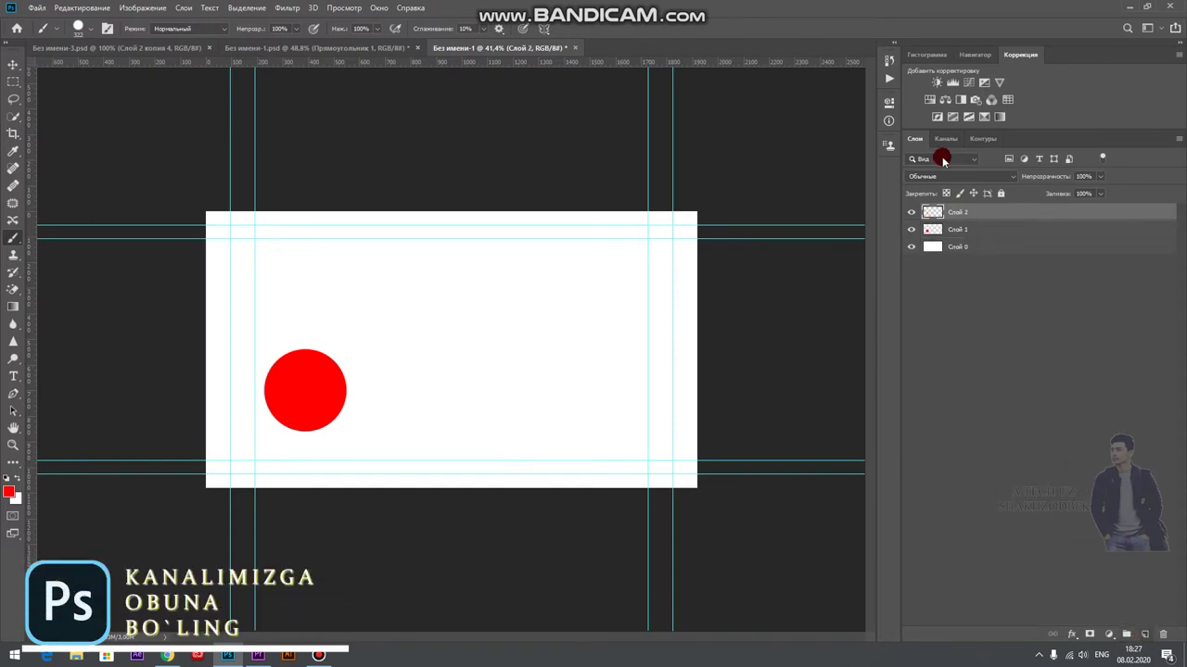
pyautogui.rightClick(419, 291)
pyautogui.moveTo(556, 323); pyautogui.dragTo(559, 322)
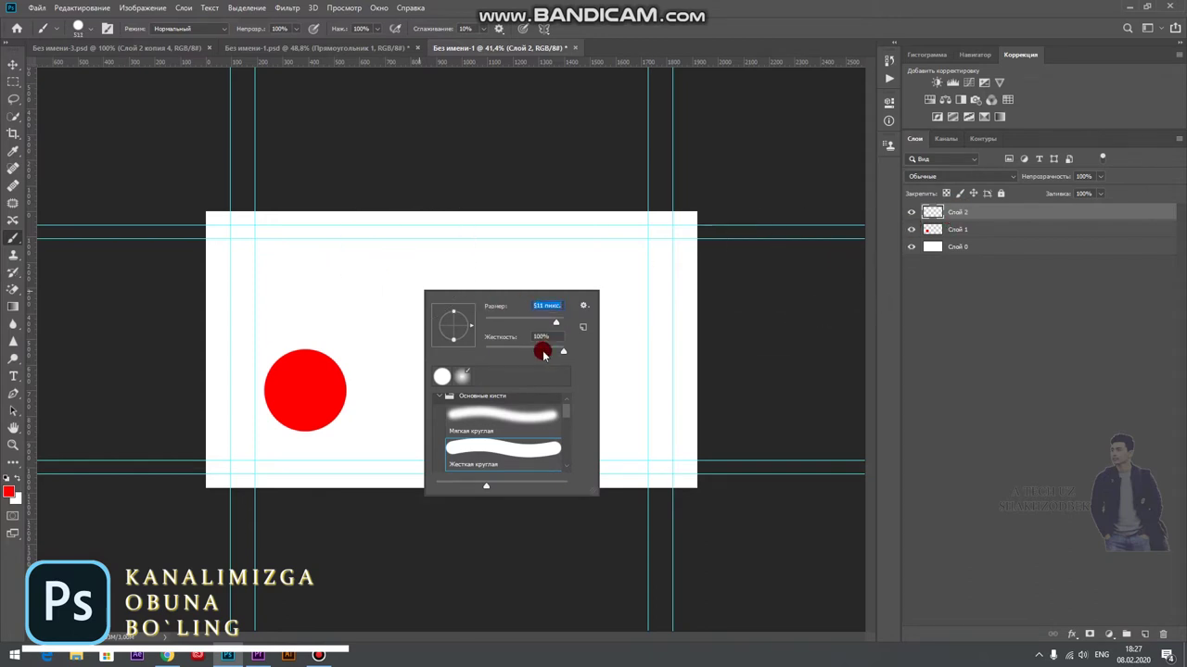
pyautogui.press('i')
pyautogui.click(8, 491)
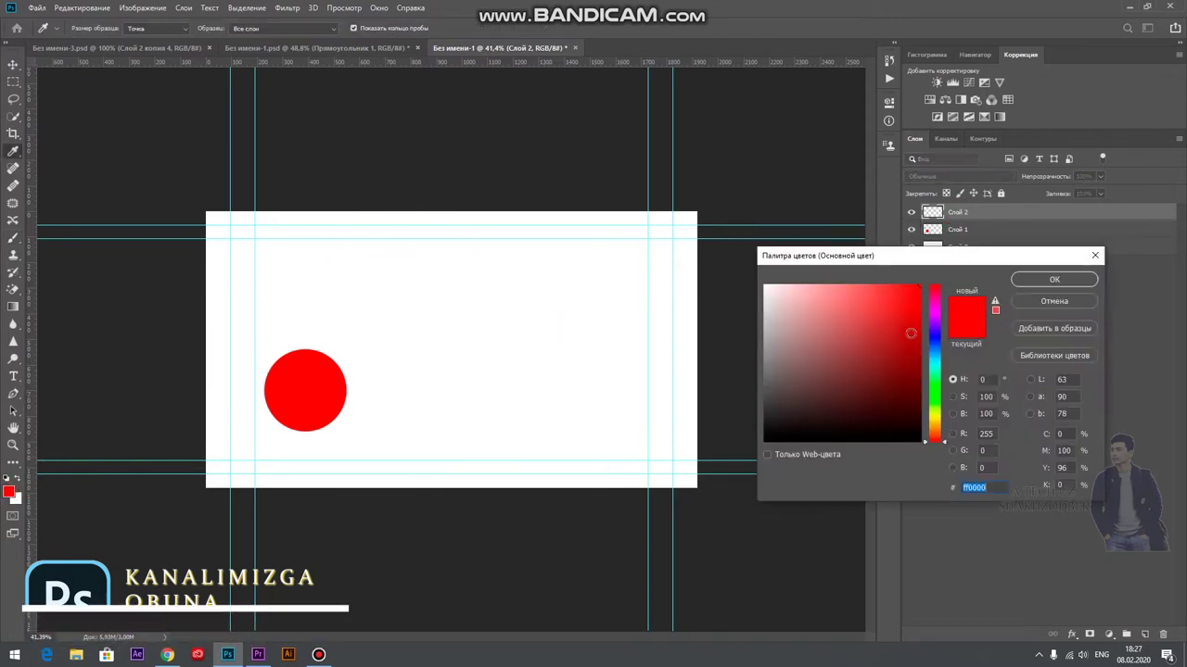
pyautogui.moveTo(934, 330); pyautogui.dragTo(934, 344)
pyautogui.click(1032, 279)
pyautogui.press('b')
pyautogui.click(487, 336)
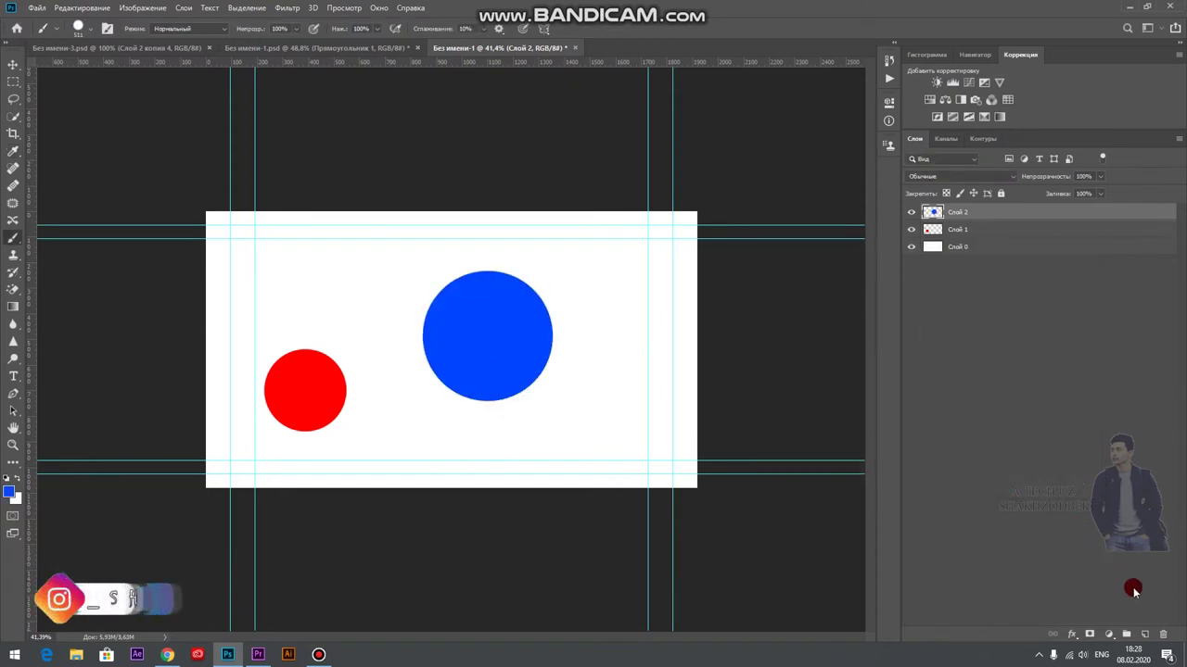
# On a new Слой 3, paint a yellow circle above the red one using a 243 px brush.
pyautogui.click(1144, 635)
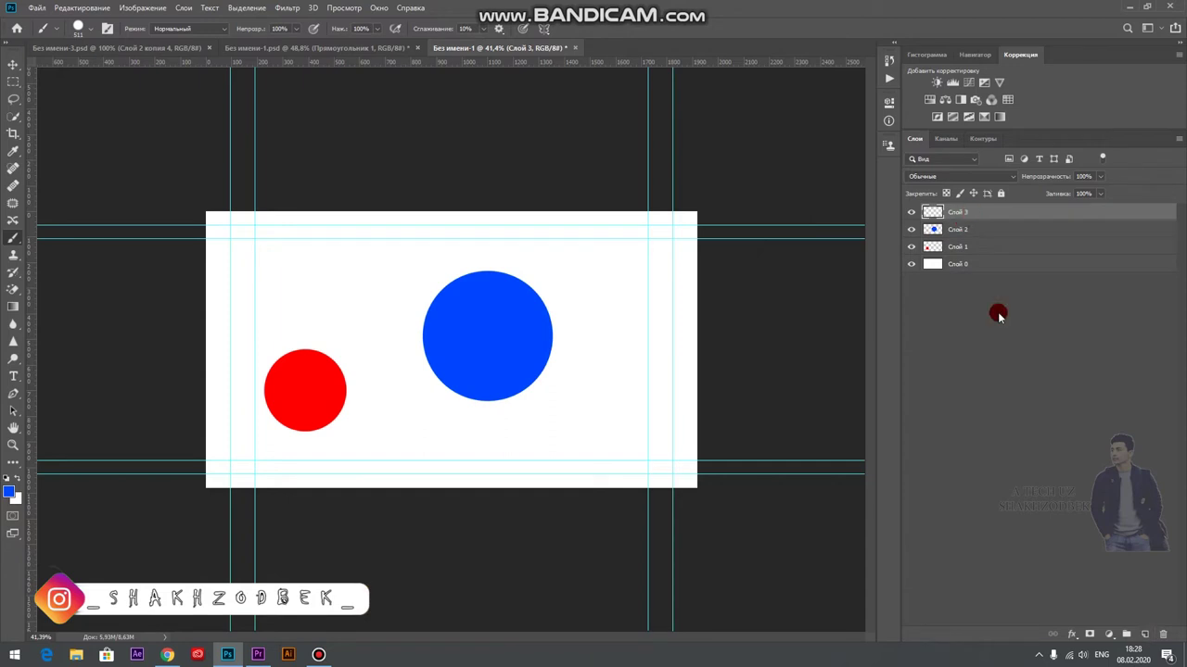
pyautogui.rightClick(315, 267)
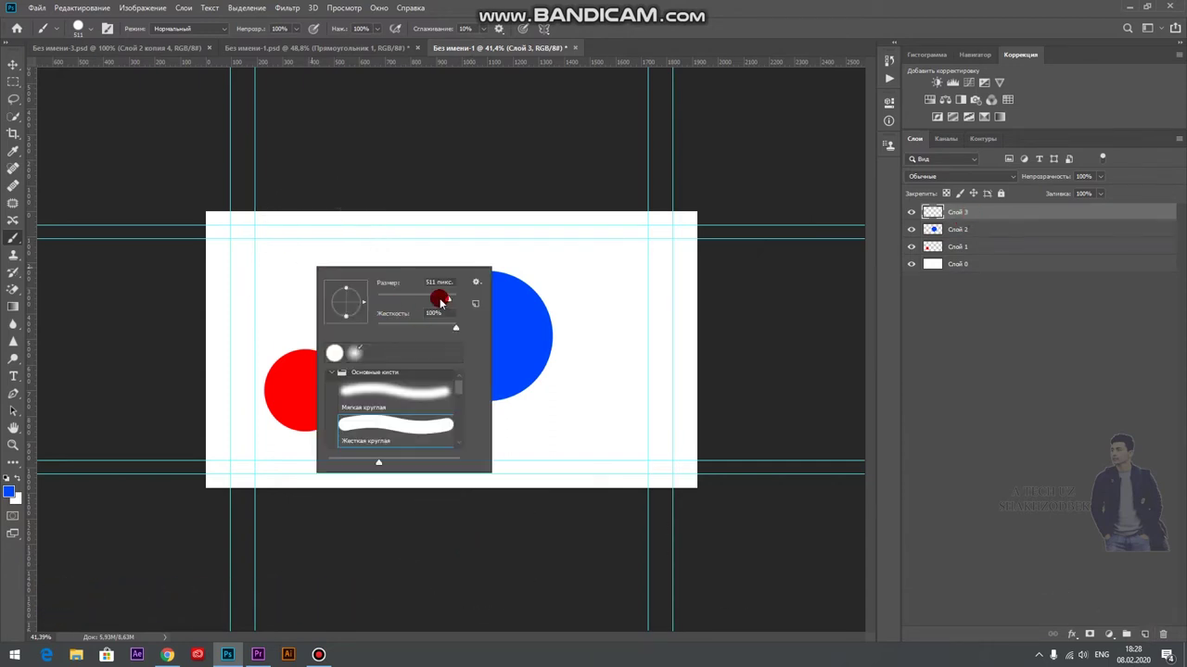
pyautogui.click(9, 491)
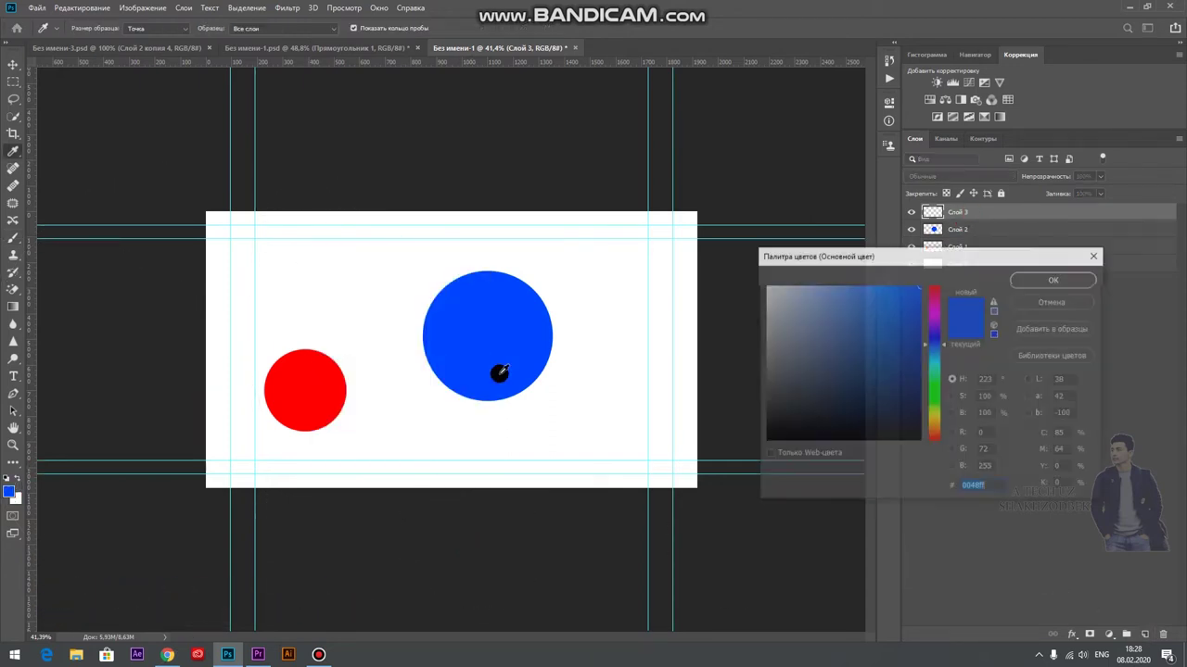
pyautogui.moveTo(935, 383); pyautogui.dragTo(935, 419)
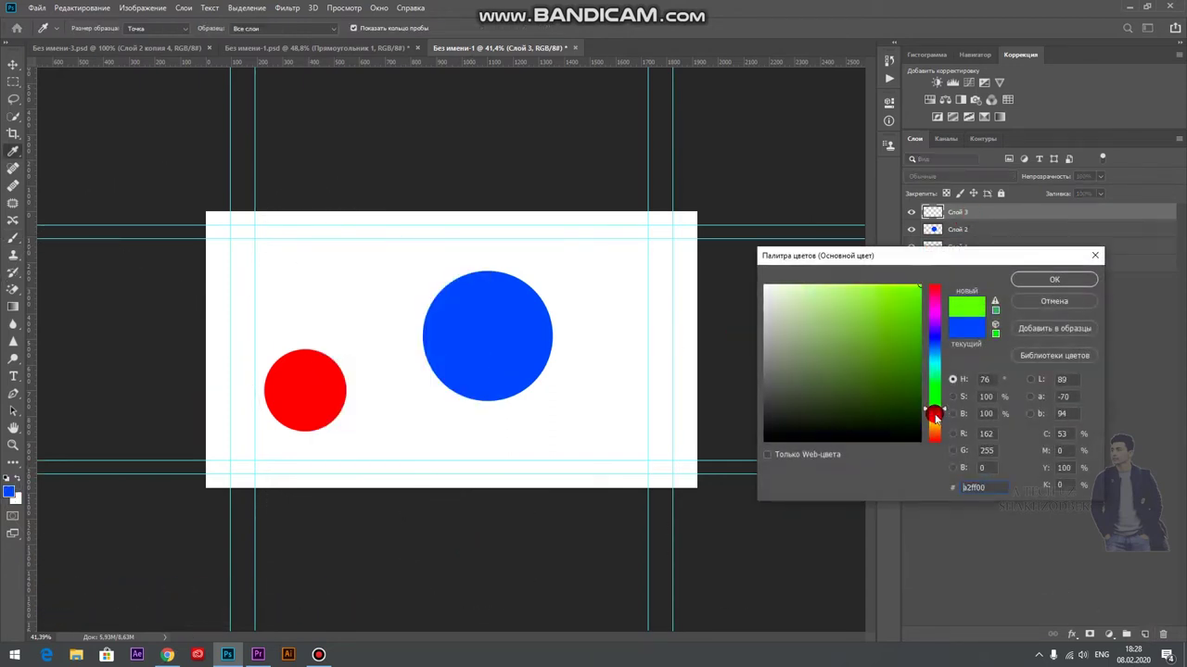
pyautogui.click(1054, 279)
pyautogui.rightClick(372, 293)
pyautogui.moveTo(498, 323); pyautogui.dragTo(483, 325)
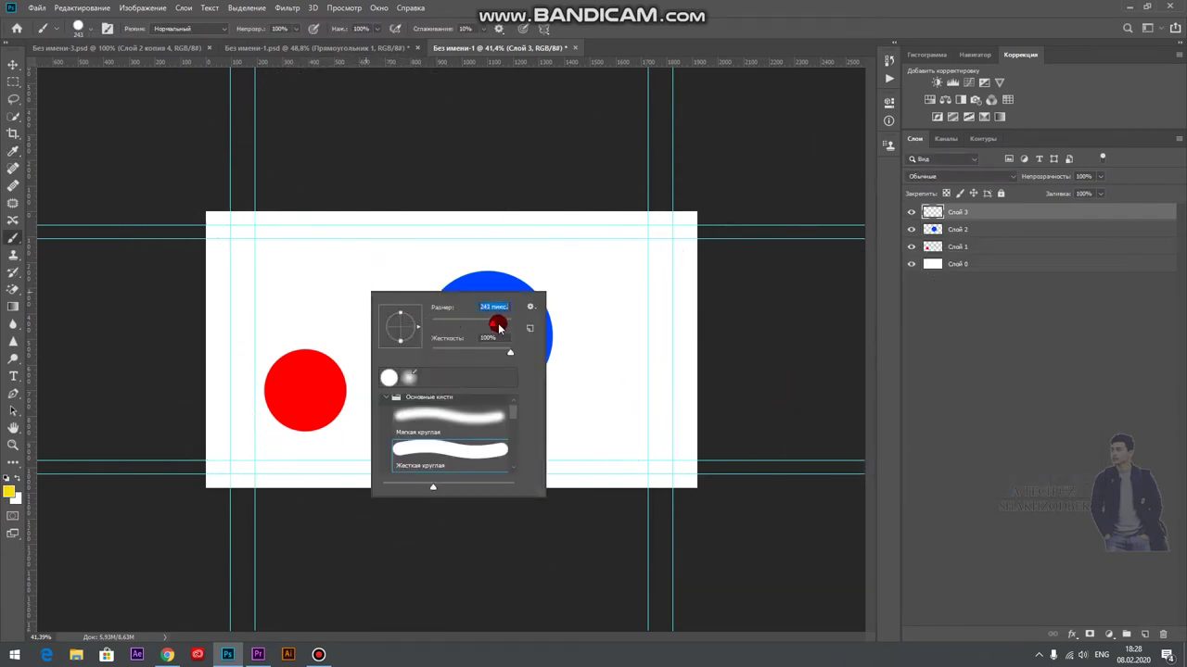
pyautogui.click(348, 282)
pyautogui.click(349, 282)
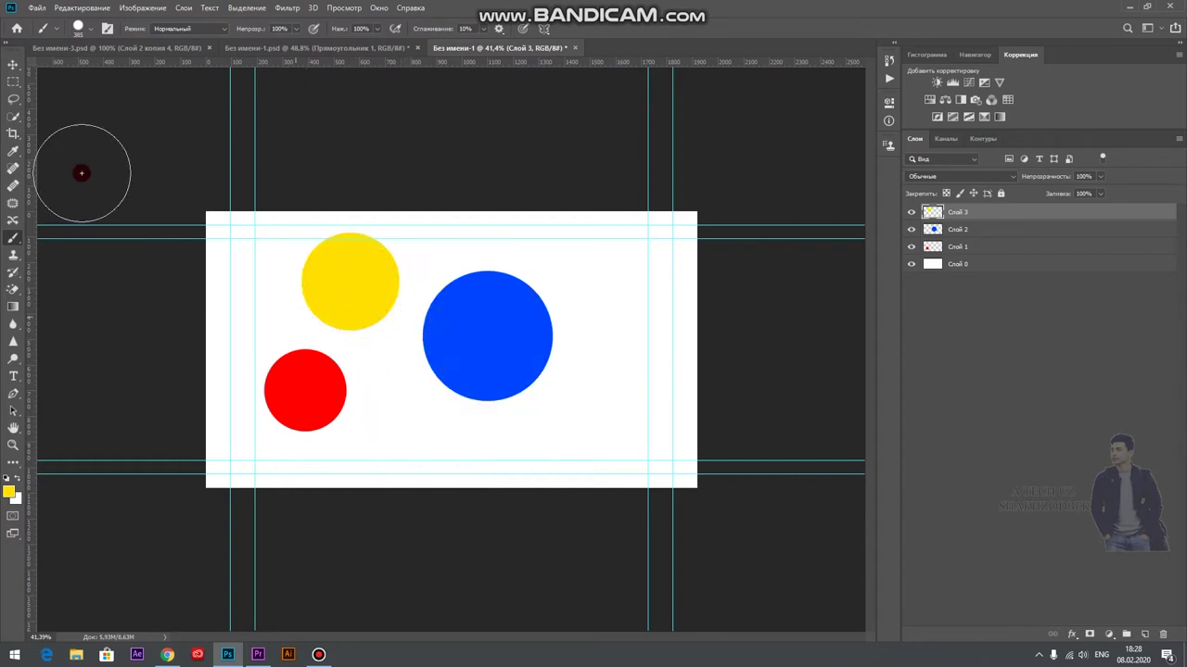
pyautogui.click(12, 66)
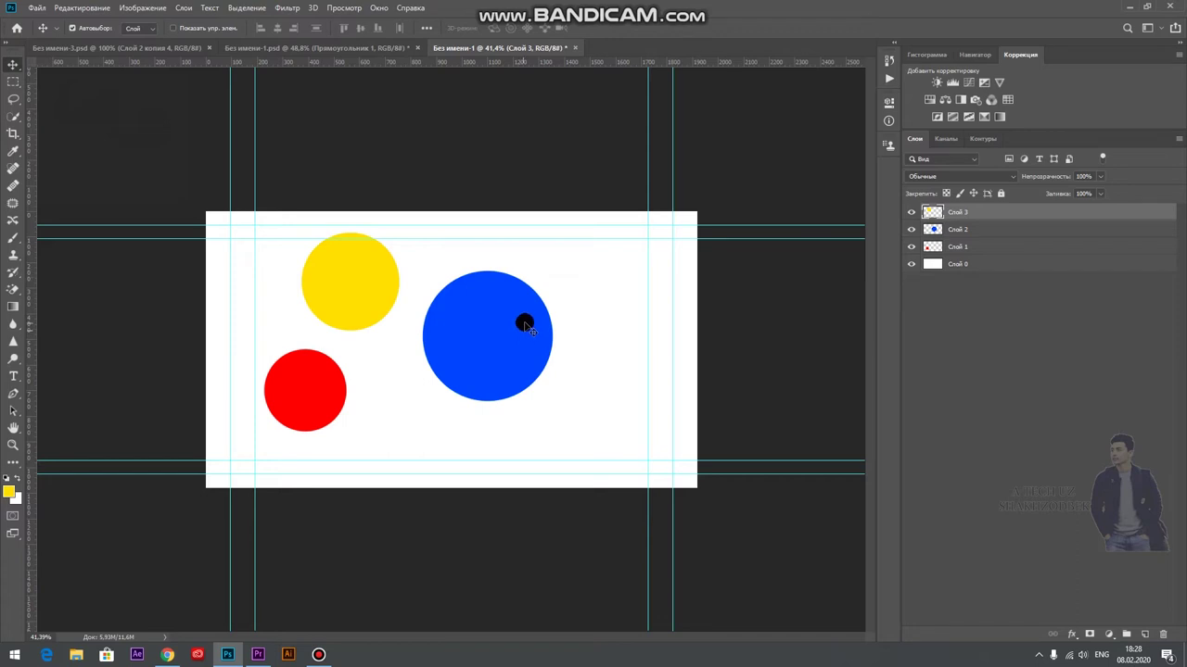
pyautogui.click(912, 248)
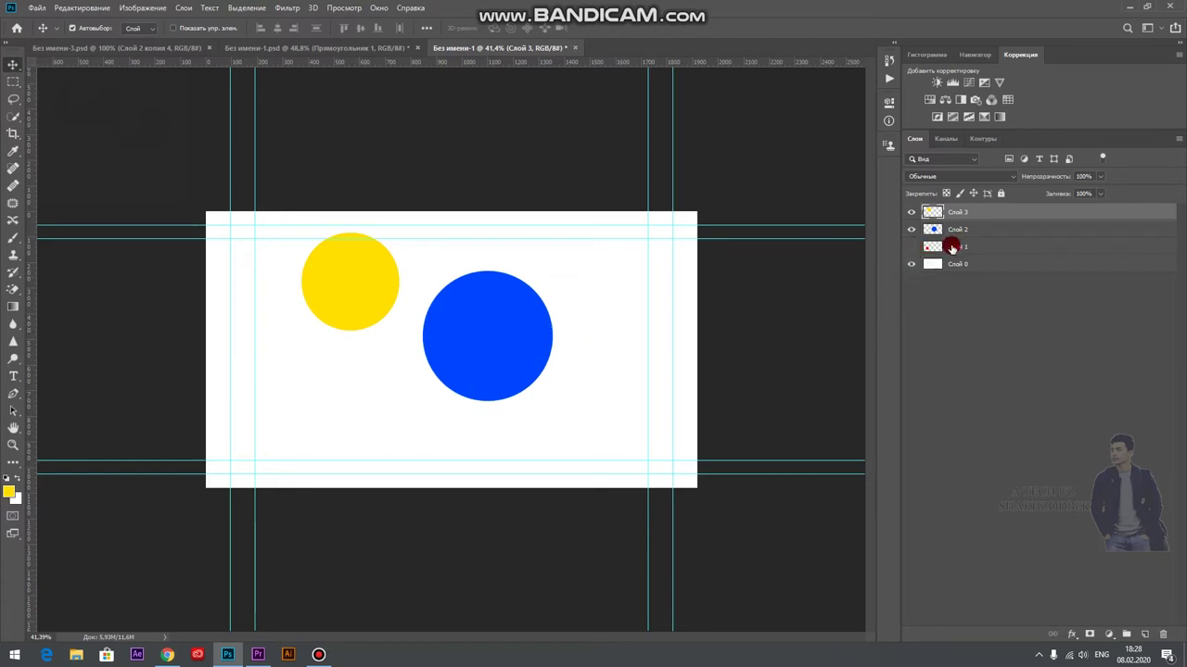
pyautogui.click(911, 248)
pyautogui.click(911, 247)
pyautogui.click(911, 245)
pyautogui.click(911, 229)
pyautogui.click(912, 229)
pyautogui.click(911, 212)
pyautogui.click(912, 213)
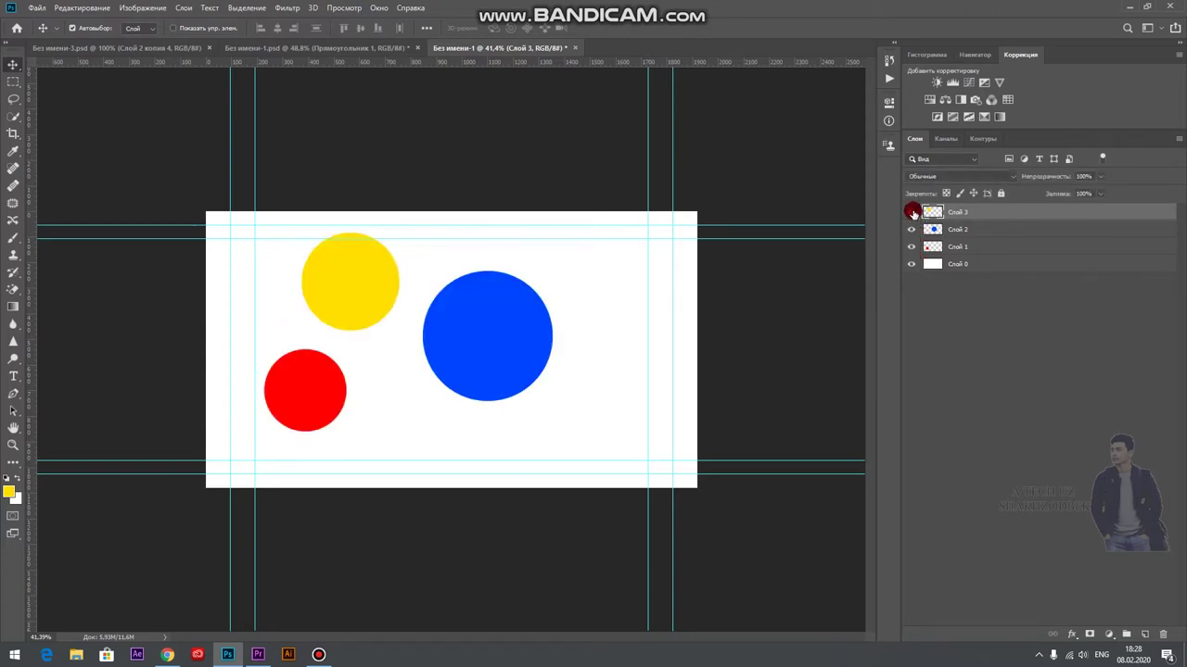
pyautogui.click(930, 161)
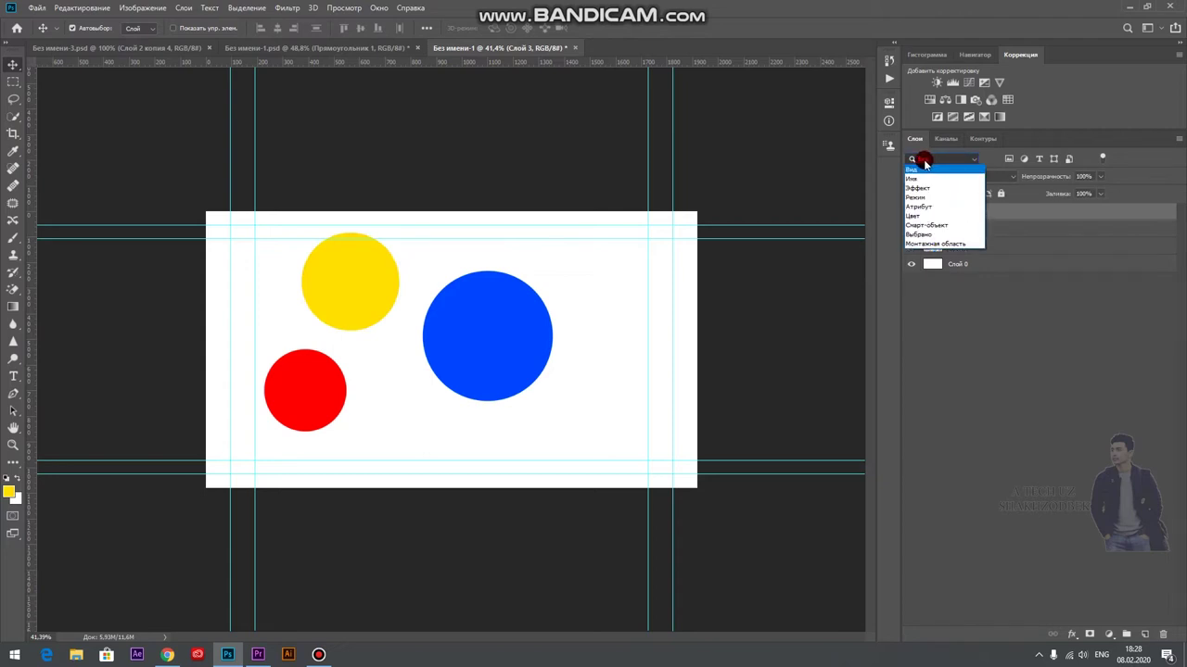
pyautogui.click(1010, 332)
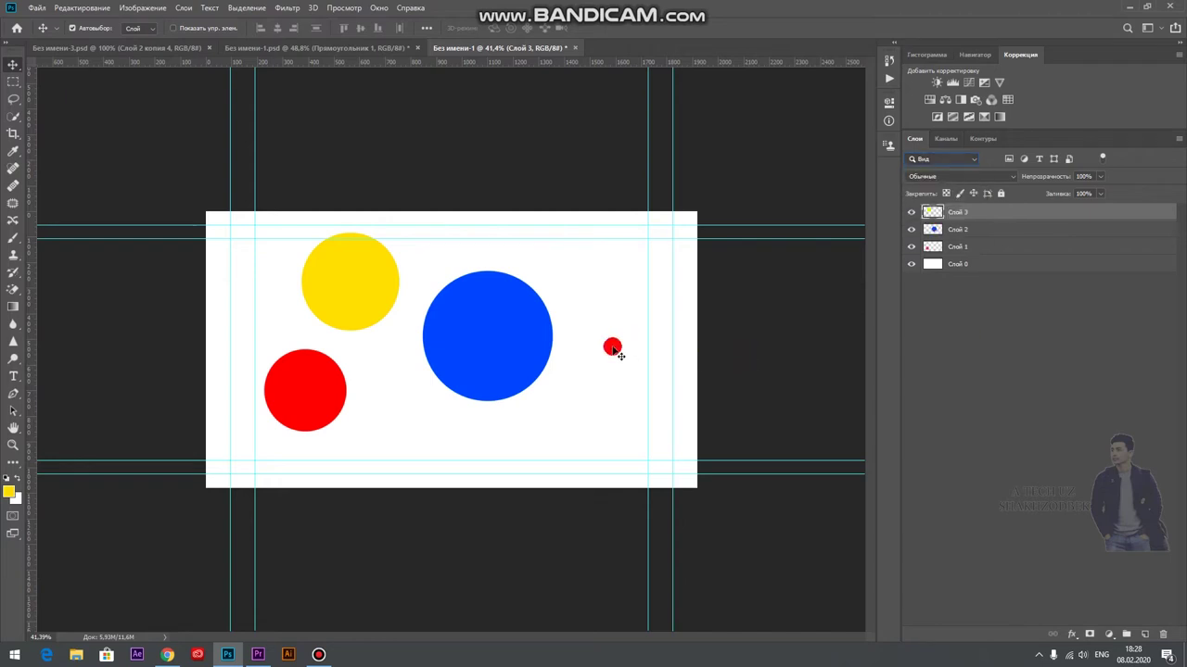
pyautogui.click(921, 164)
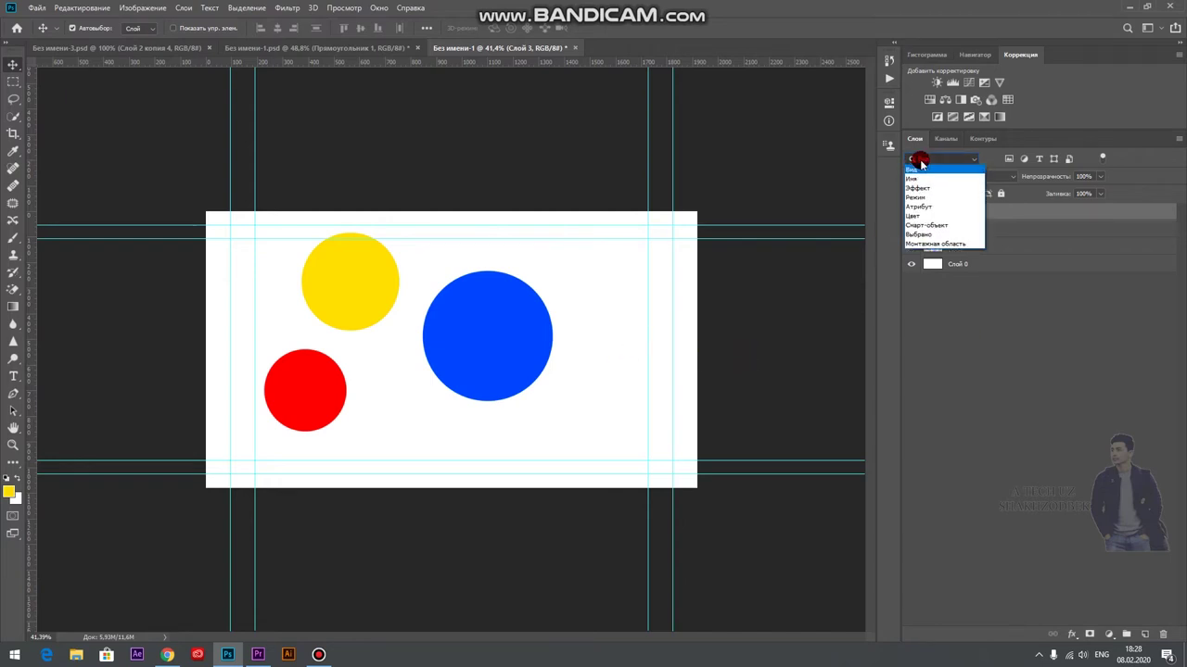
pyautogui.click(920, 188)
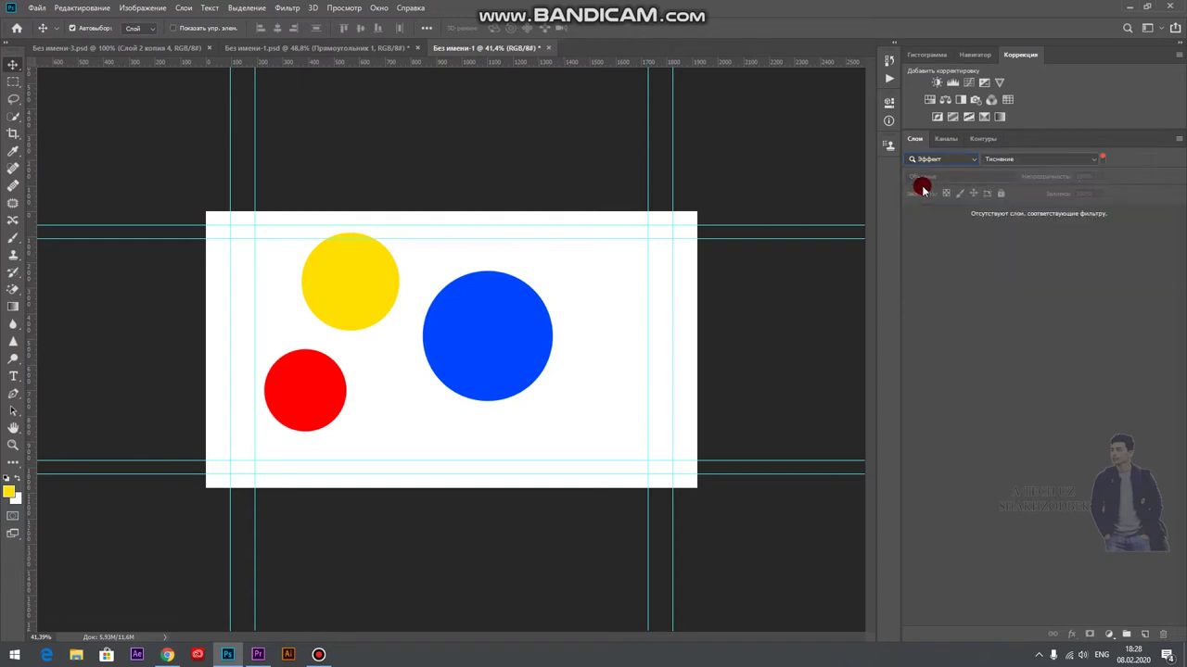
pyautogui.click(934, 160)
pyautogui.click(927, 197)
pyautogui.click(929, 159)
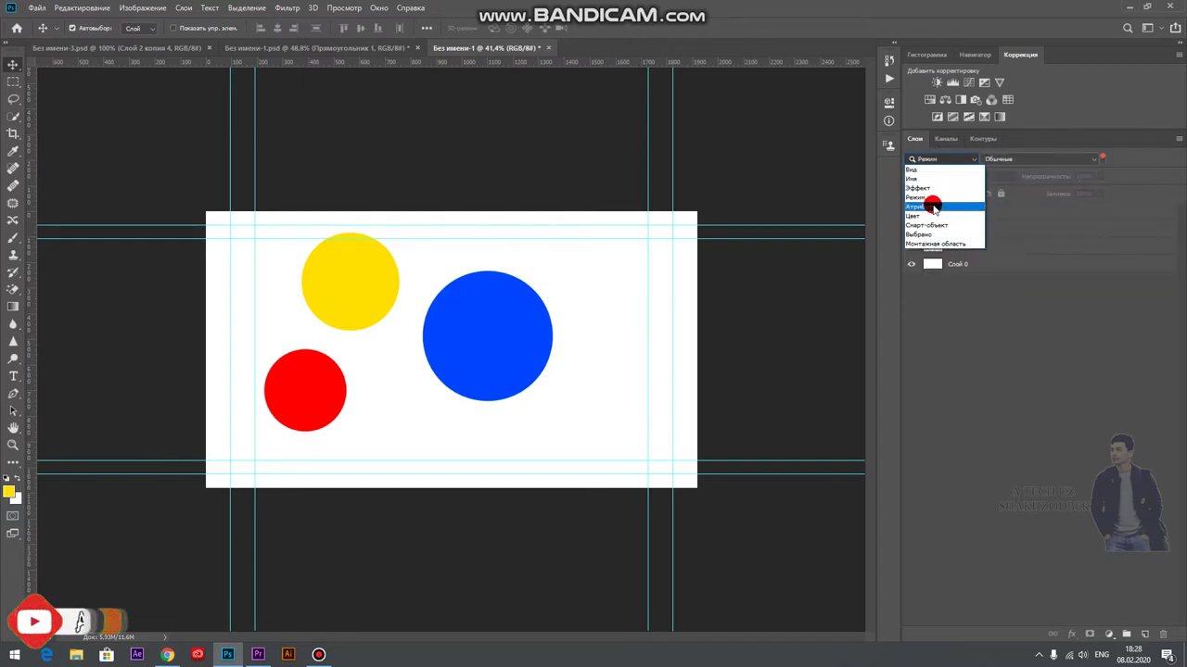
pyautogui.click(923, 207)
pyautogui.click(932, 159)
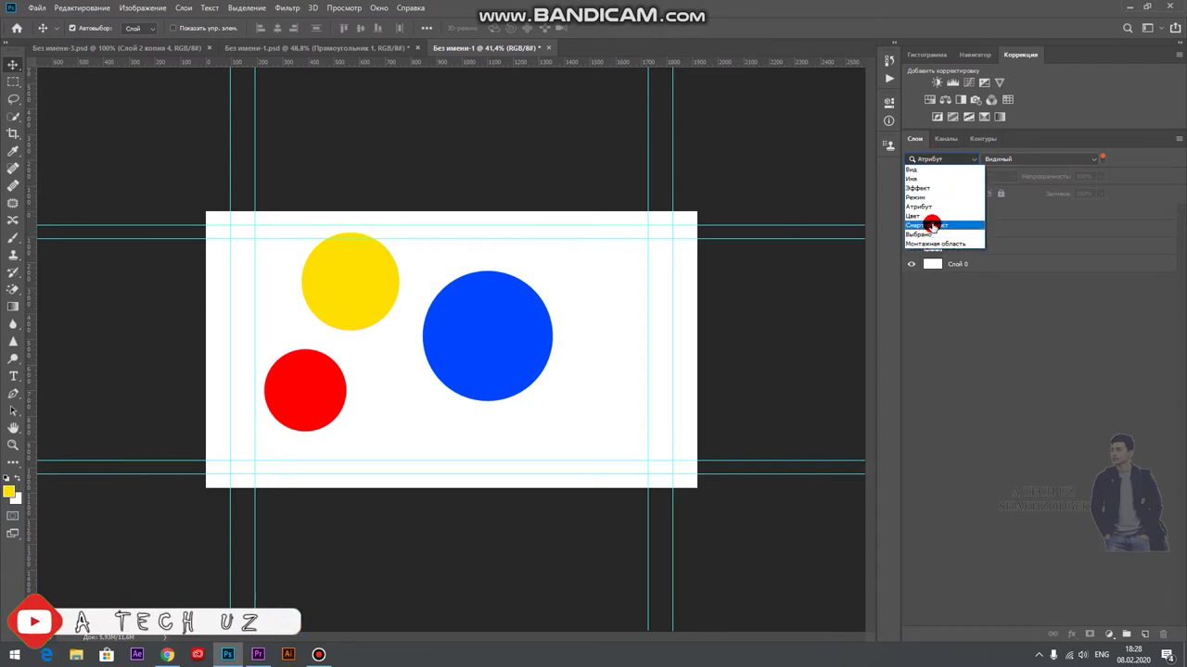
pyautogui.click(930, 225)
pyautogui.click(929, 159)
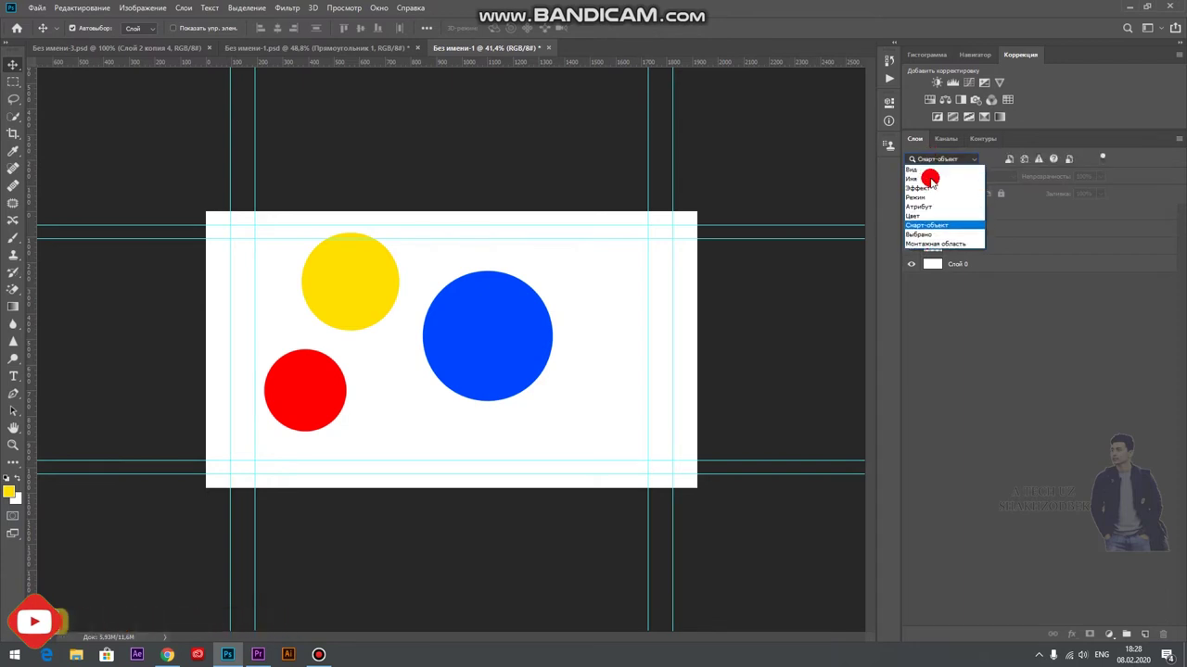
pyautogui.click(927, 236)
pyautogui.click(927, 160)
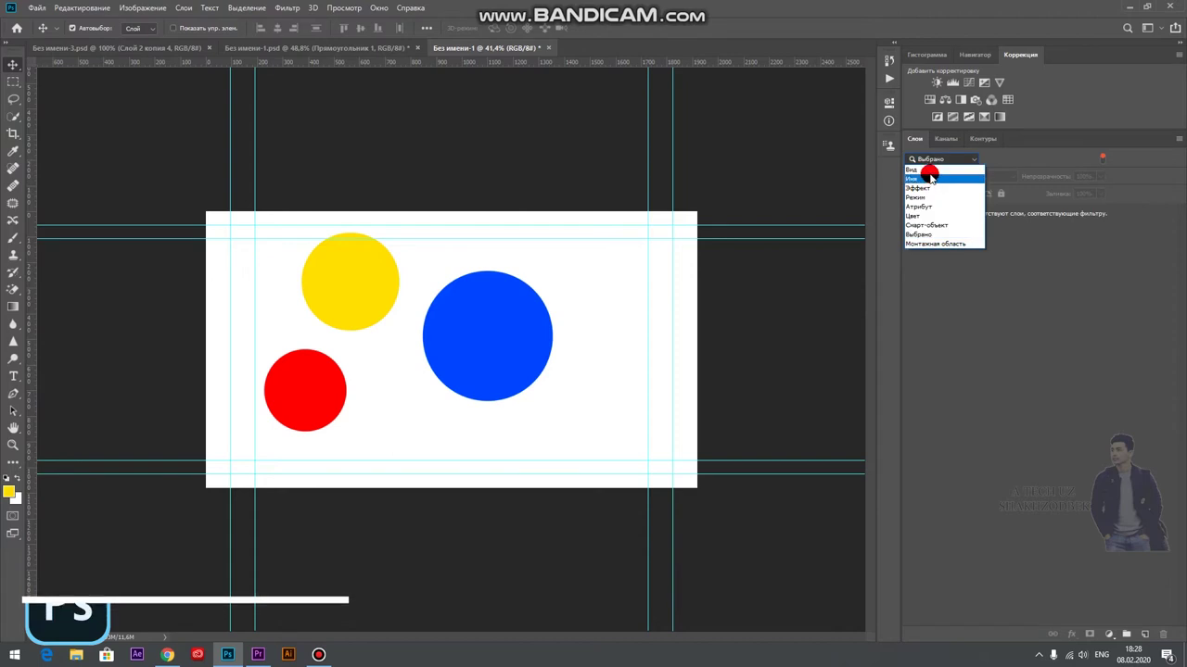
pyautogui.click(929, 169)
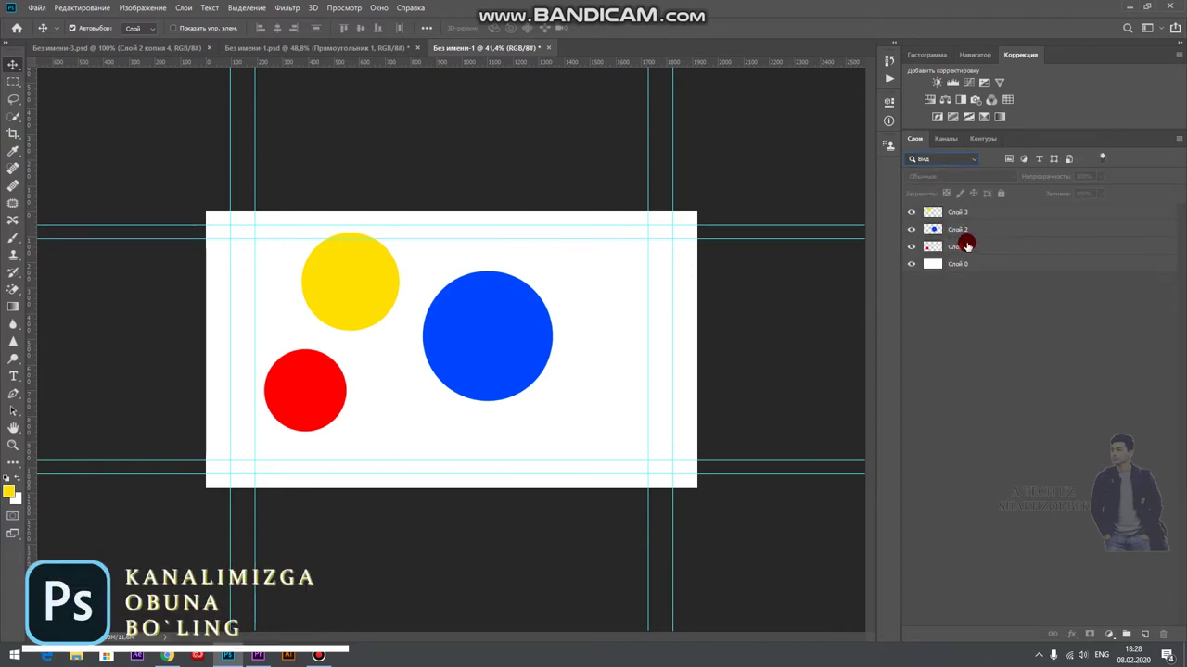
pyautogui.click(959, 247)
pyautogui.click(938, 160)
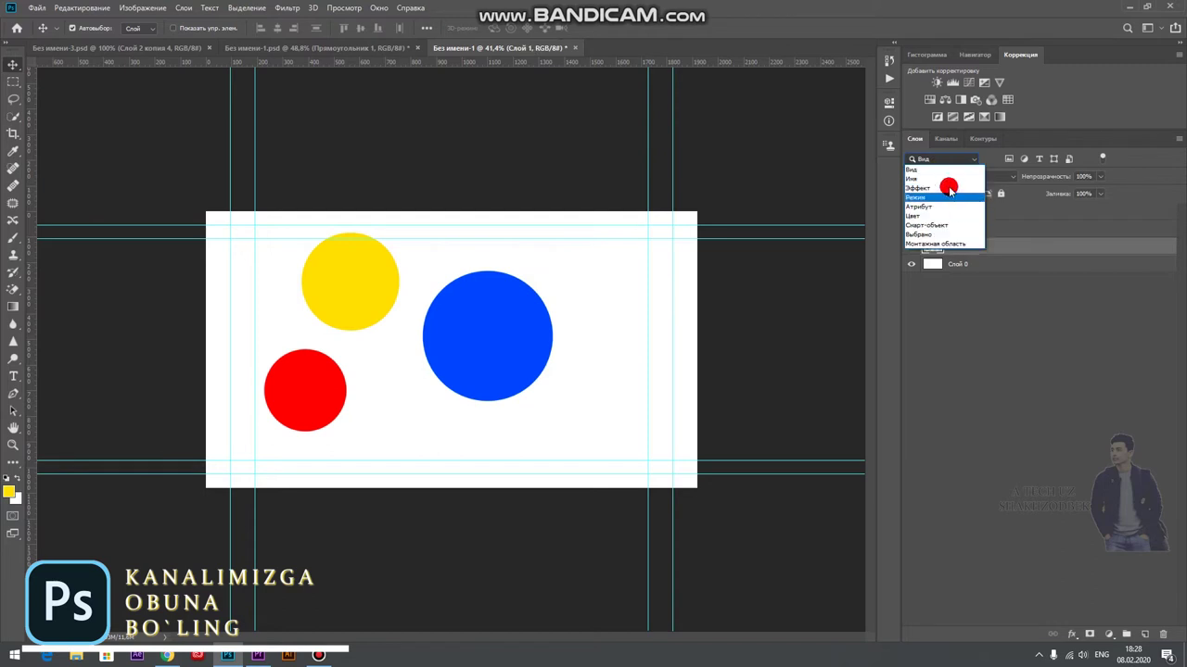
pyautogui.click(915, 143)
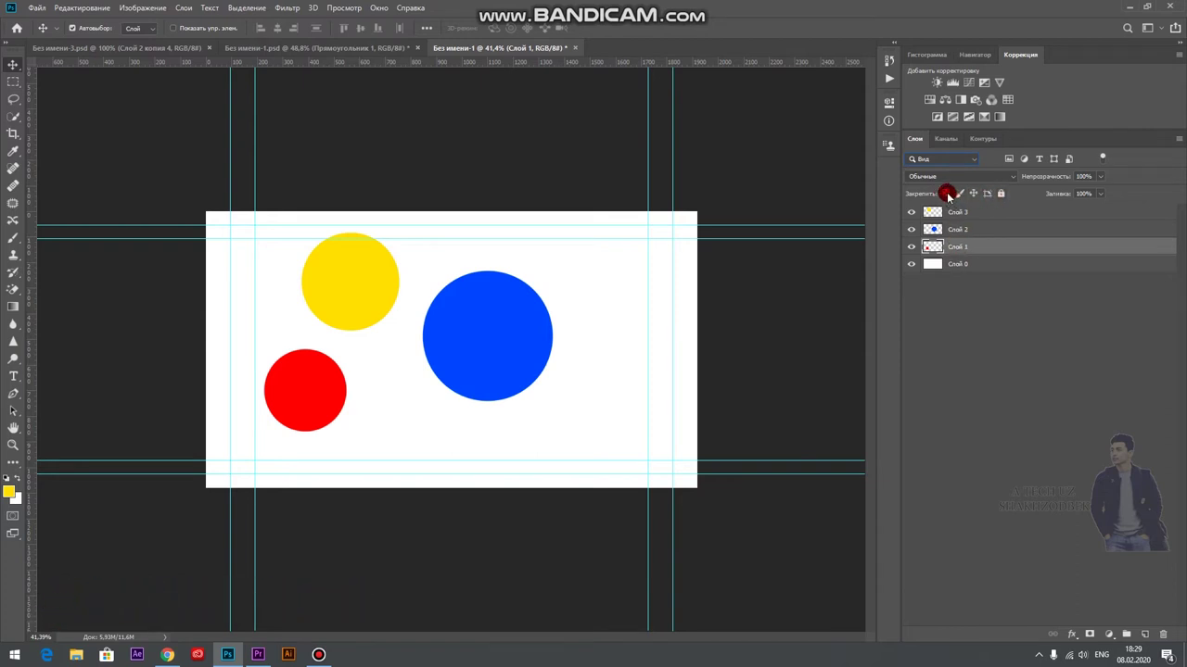
# Lock Слой 1's transparent pixels and brush the small red circle over in yellow.
pyautogui.click(363, 318)
pyautogui.moveTo(326, 381); pyautogui.dragTo(322, 381)
pyautogui.click(184, 346)
pyautogui.click(16, 316)
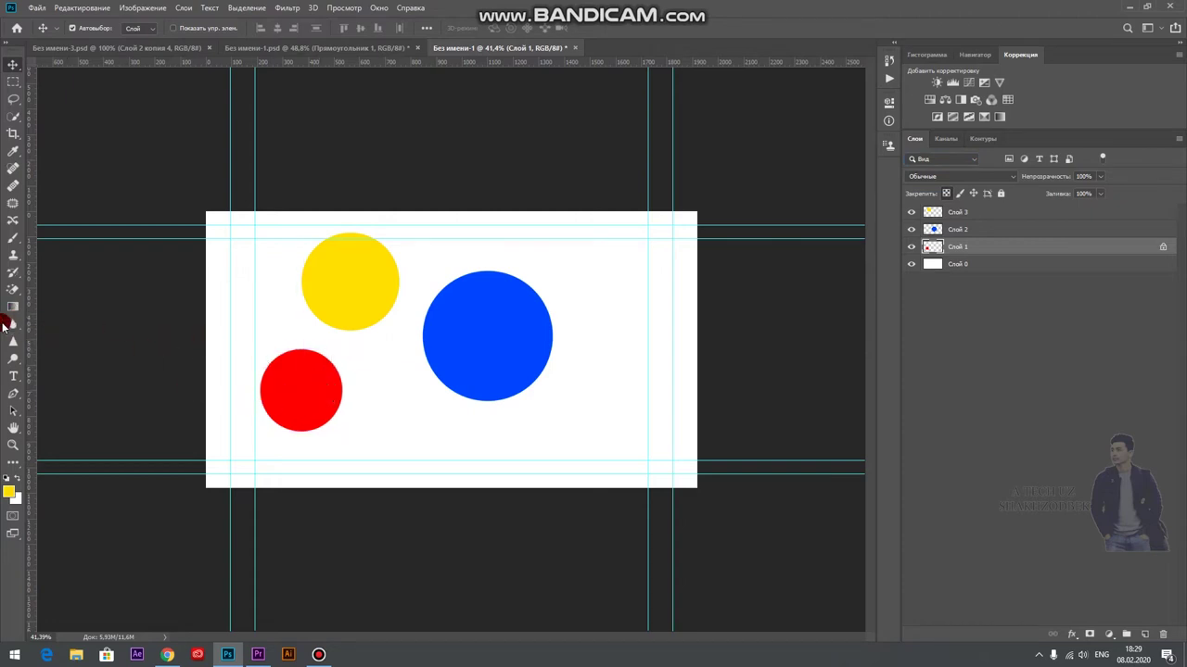
pyautogui.click(12, 236)
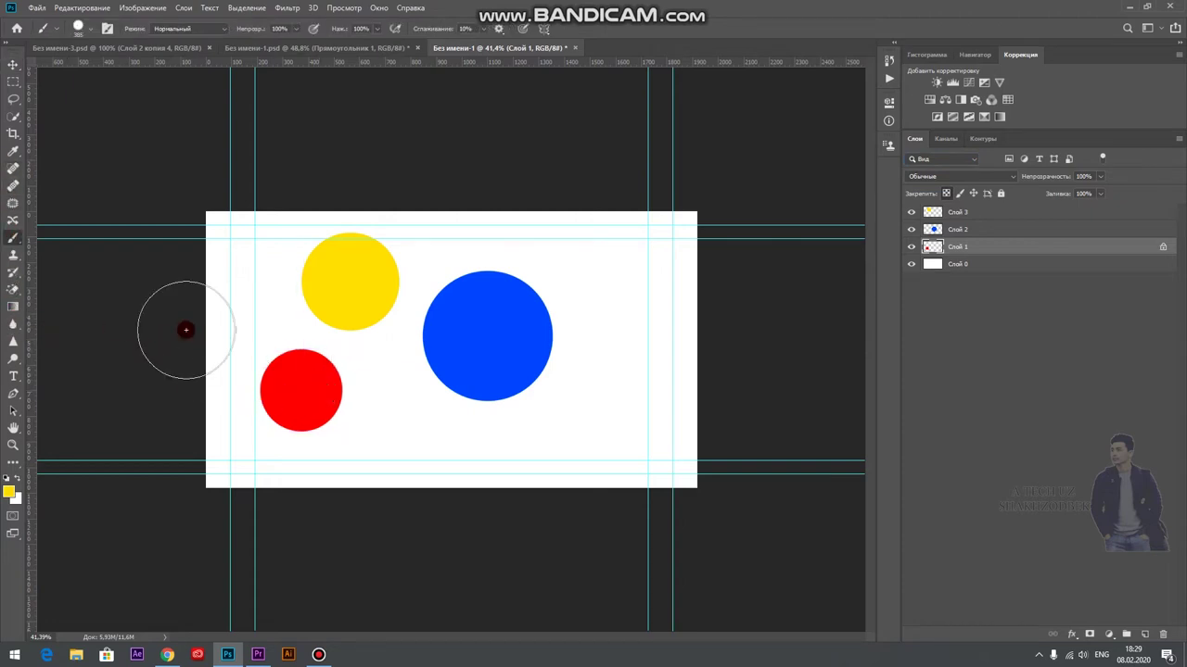
pyautogui.click(295, 385)
pyautogui.moveTo(294, 385)
pyautogui.mouseDown()
pyautogui.moveTo(297, 365)
pyautogui.moveTo(301, 389)
pyautogui.mouseUp()
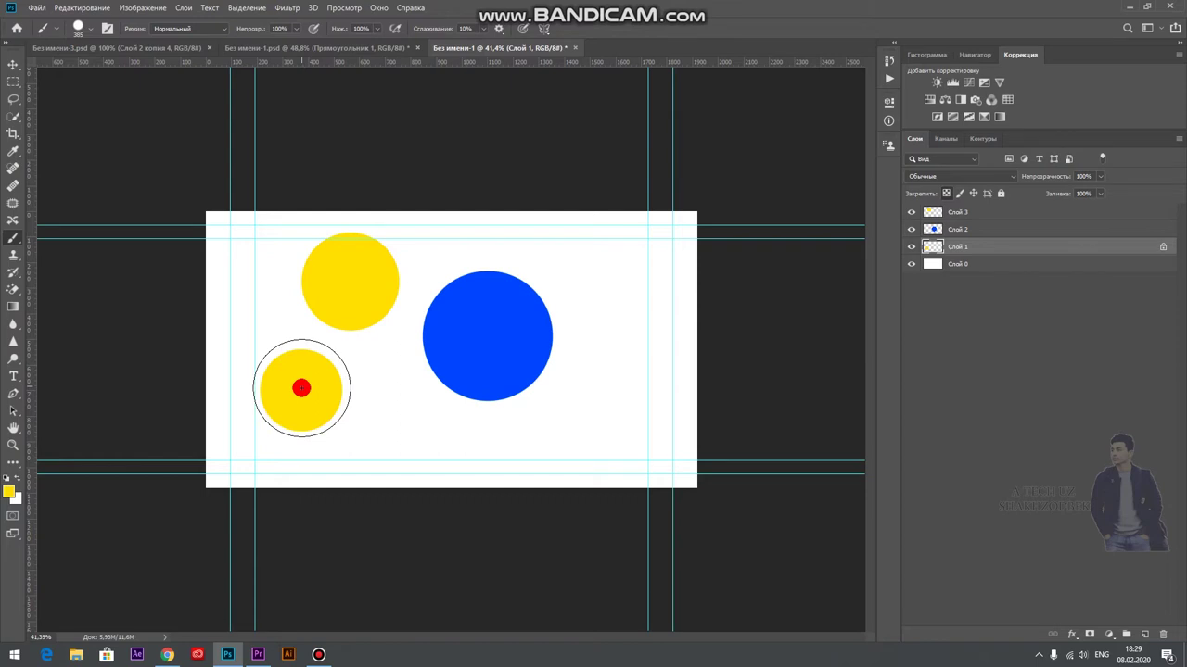
pyautogui.click(301, 381)
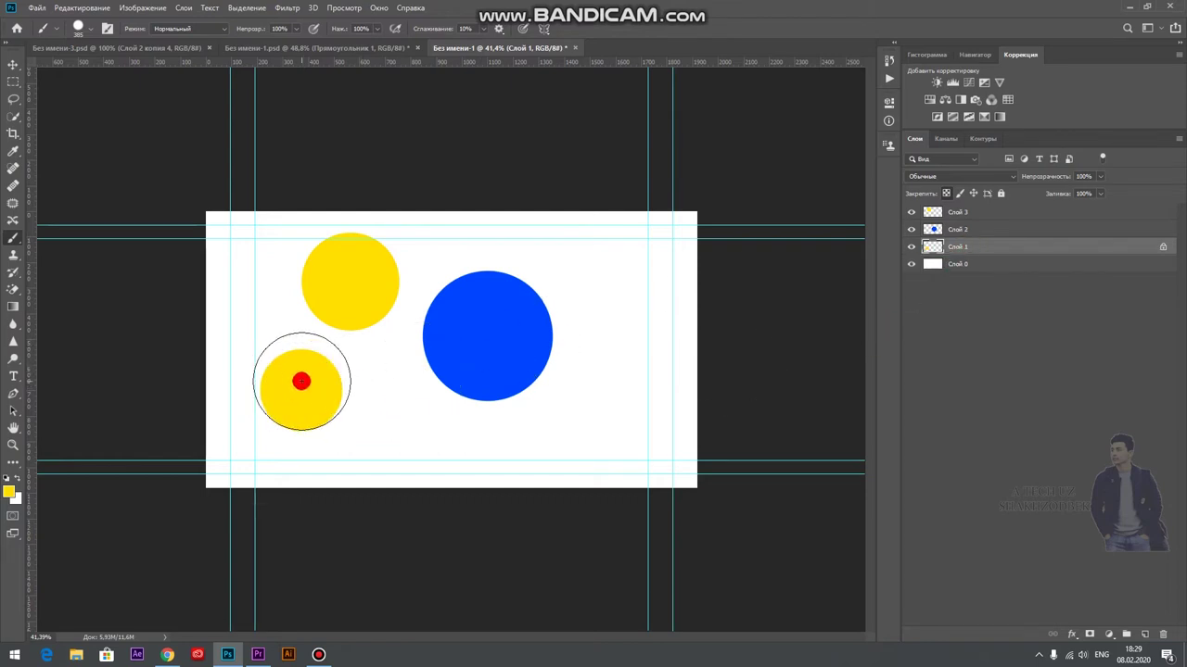
pyautogui.rightClick(302, 381)
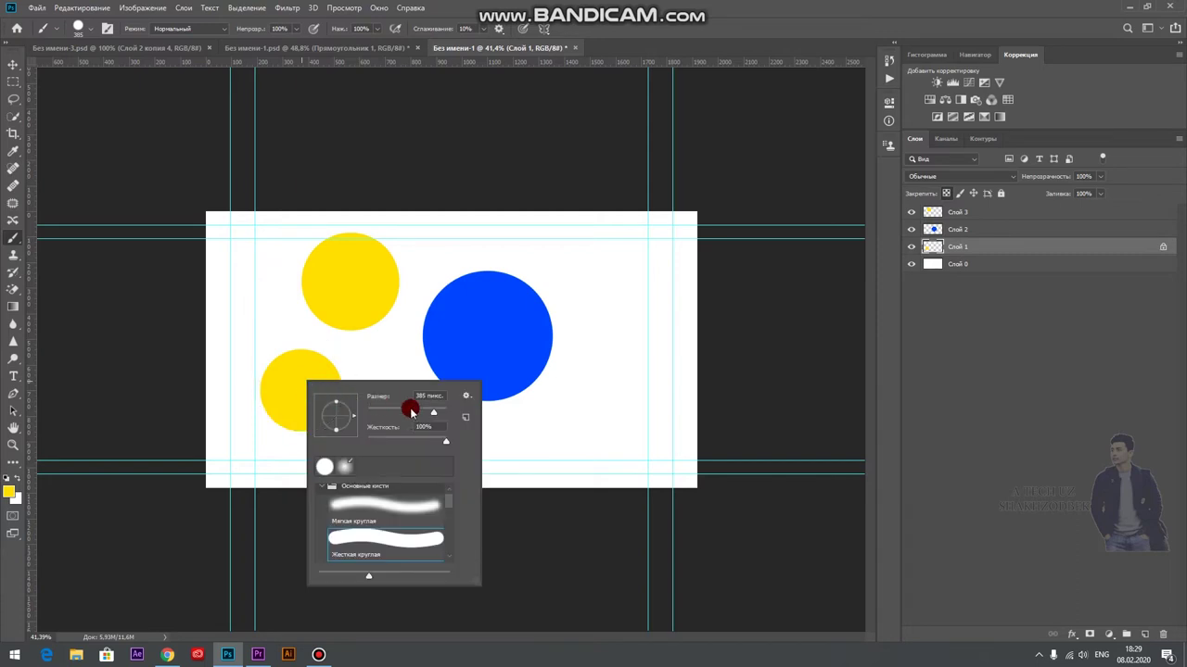
pyautogui.click(15, 239)
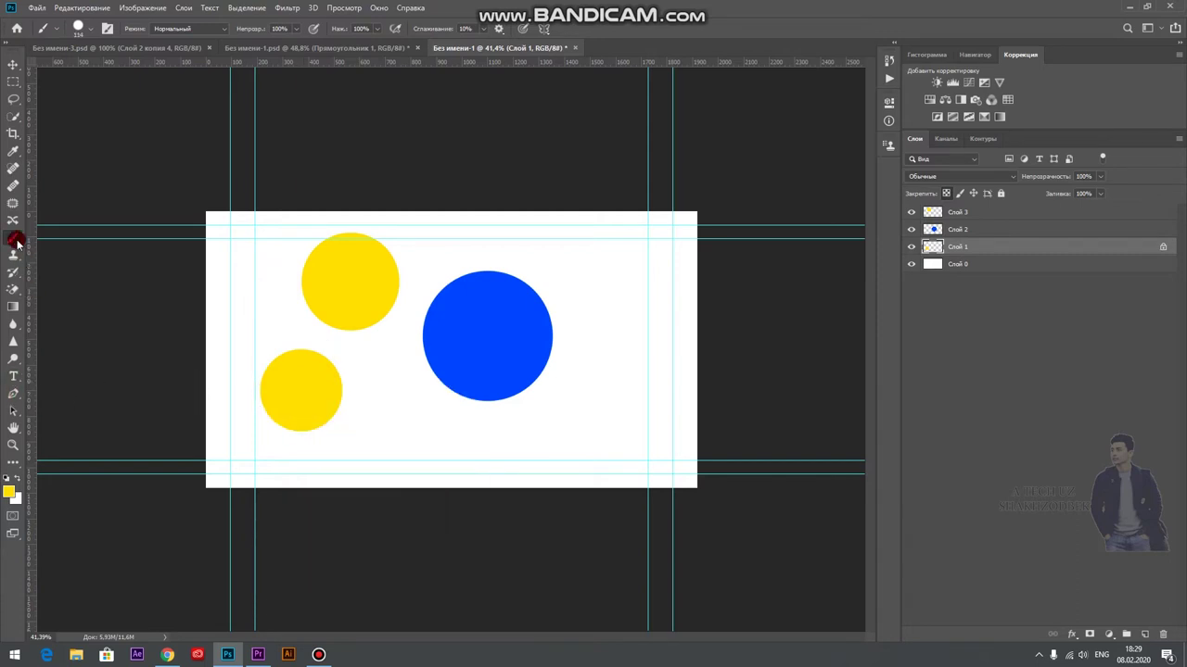
# Choose cyan as the foreground and paint it over the lower-left yellow circle.
pyautogui.click(8, 490)
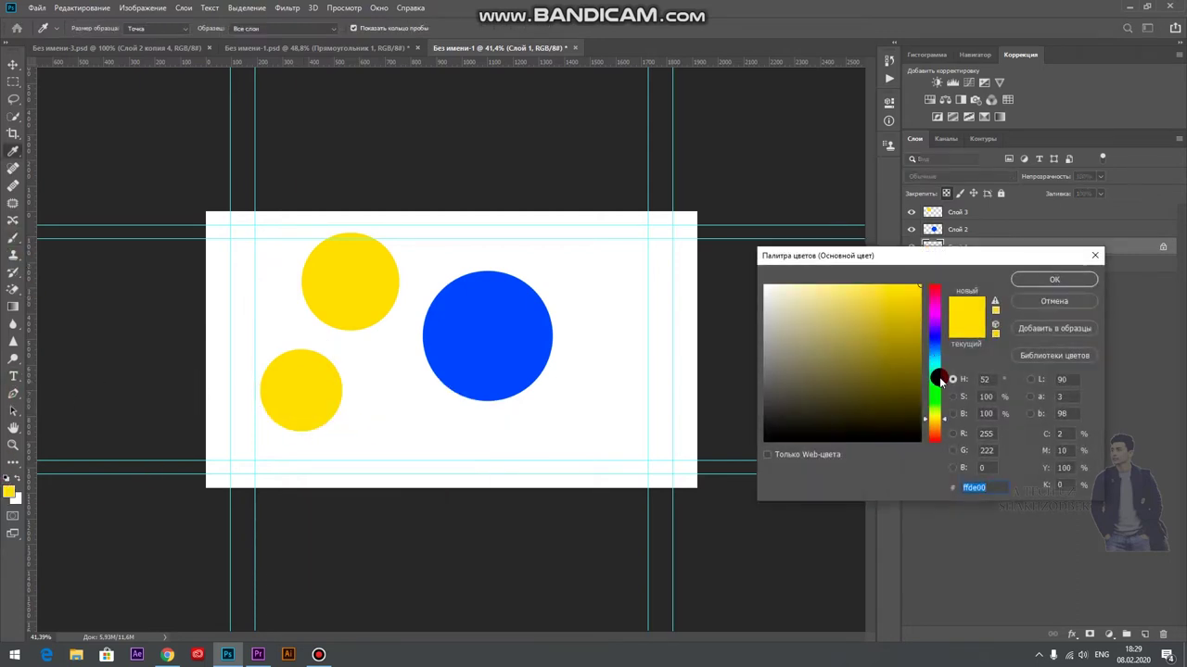
pyautogui.moveTo(940, 376); pyautogui.dragTo(935, 363)
pyautogui.click(1050, 273)
pyautogui.moveTo(329, 413)
pyautogui.mouseDown()
pyautogui.moveTo(278, 356)
pyautogui.moveTo(290, 369)
pyautogui.mouseUp()
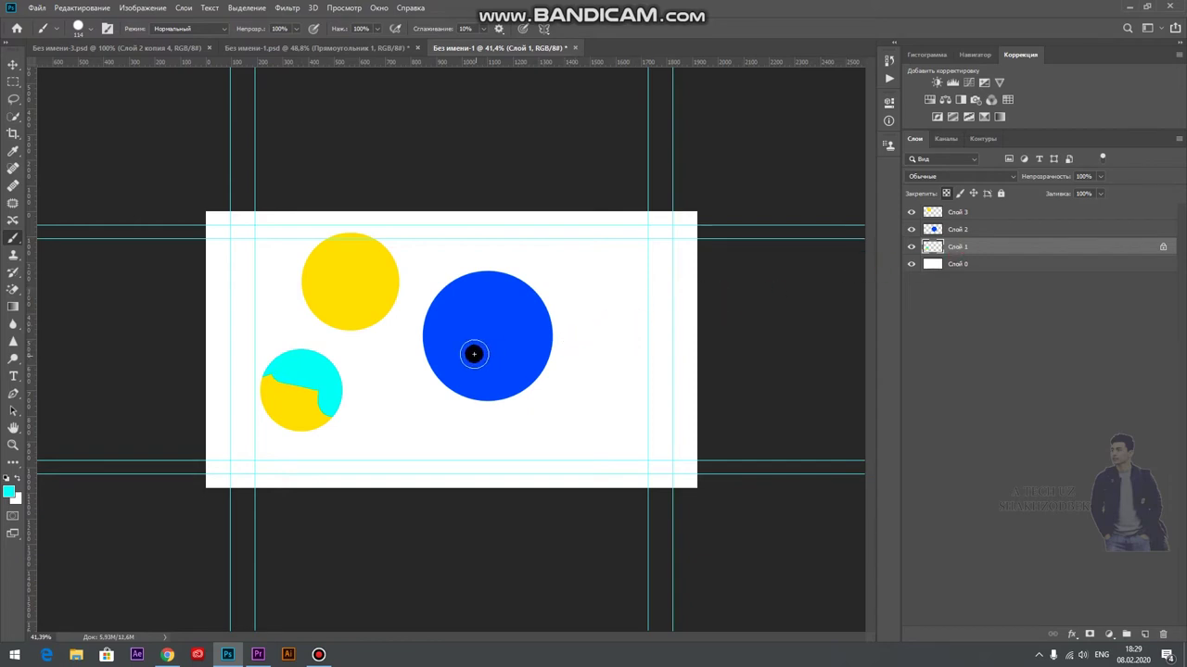
pyautogui.click(320, 450)
pyautogui.moveTo(320, 450)
pyautogui.mouseDown()
pyautogui.moveTo(394, 417)
pyautogui.moveTo(390, 399)
pyautogui.moveTo(899, 309)
pyautogui.mouseUp()
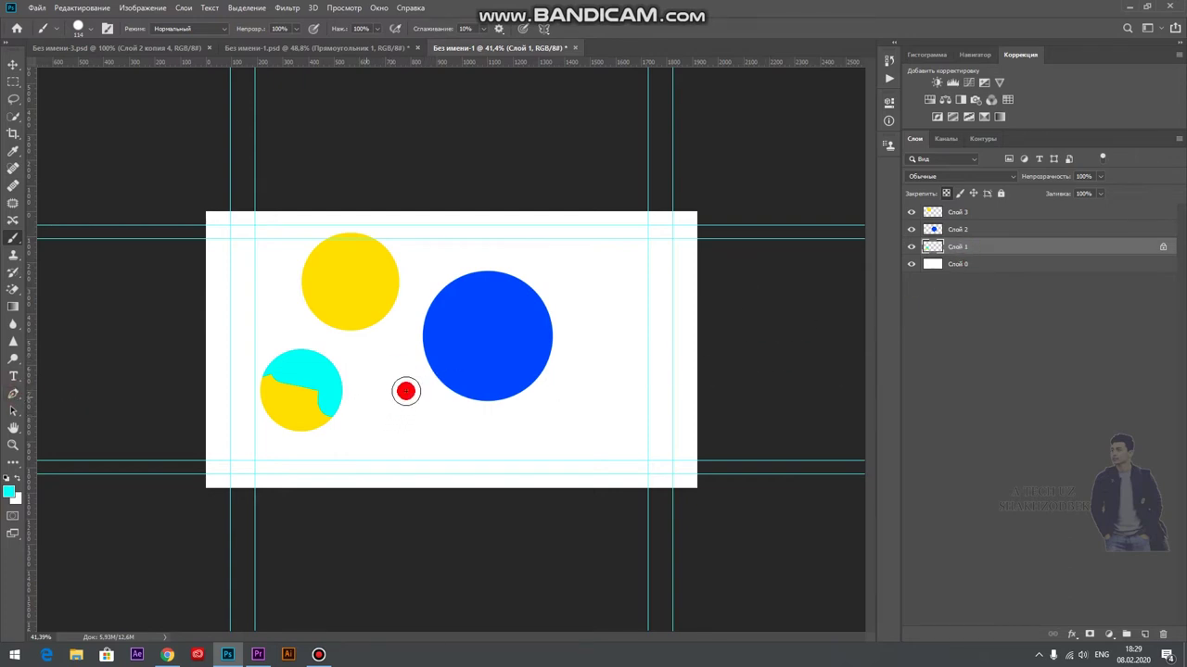
pyautogui.moveTo(388, 401); pyautogui.dragTo(1076, 321)
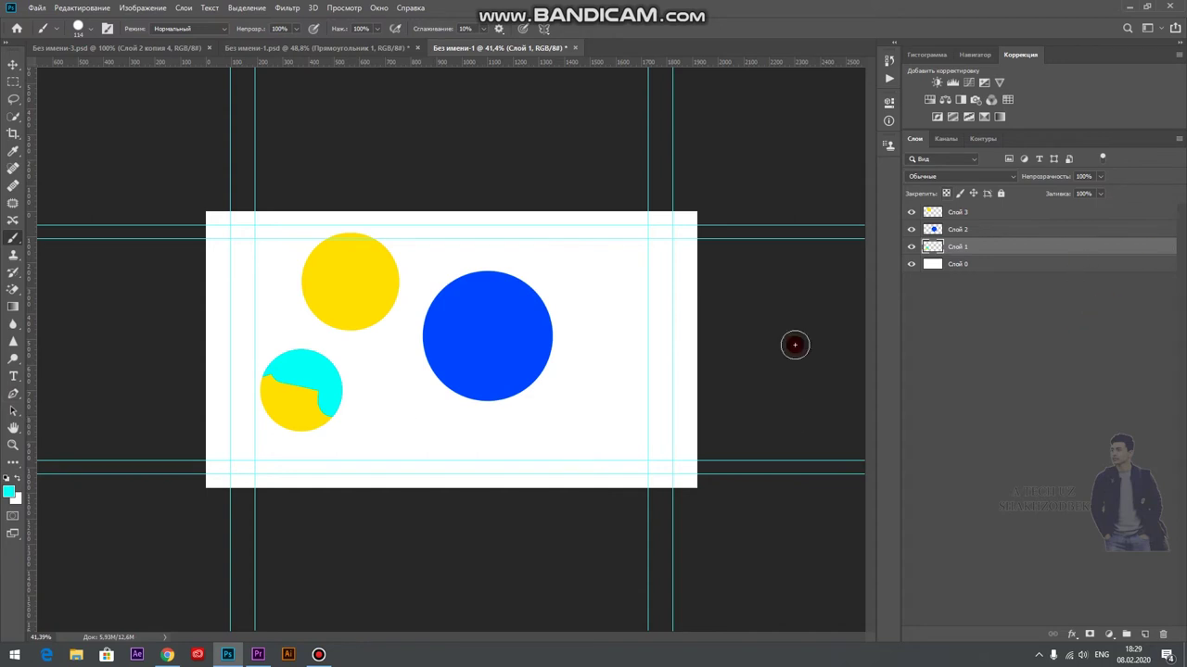
# Stamp a large cyan circle at the top right and lock Слой 1's transparent pixels.
pyautogui.rightClick(614, 331)
pyautogui.moveTo(718, 356); pyautogui.dragTo(737, 359)
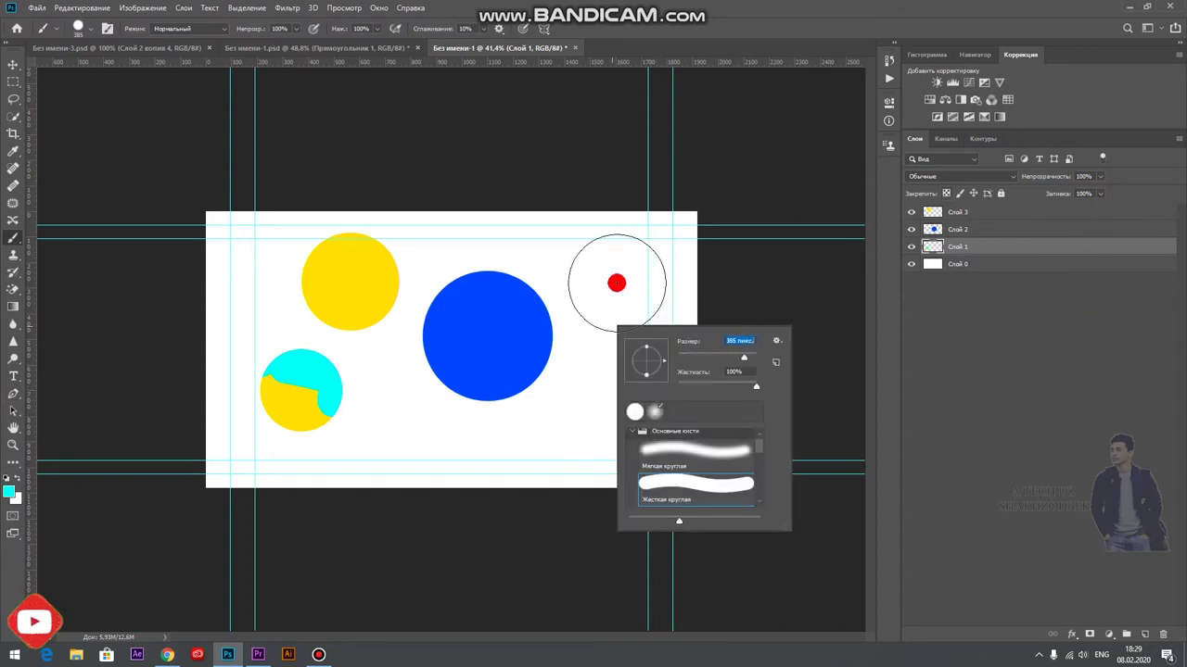
pyautogui.click(602, 283)
pyautogui.click(15, 65)
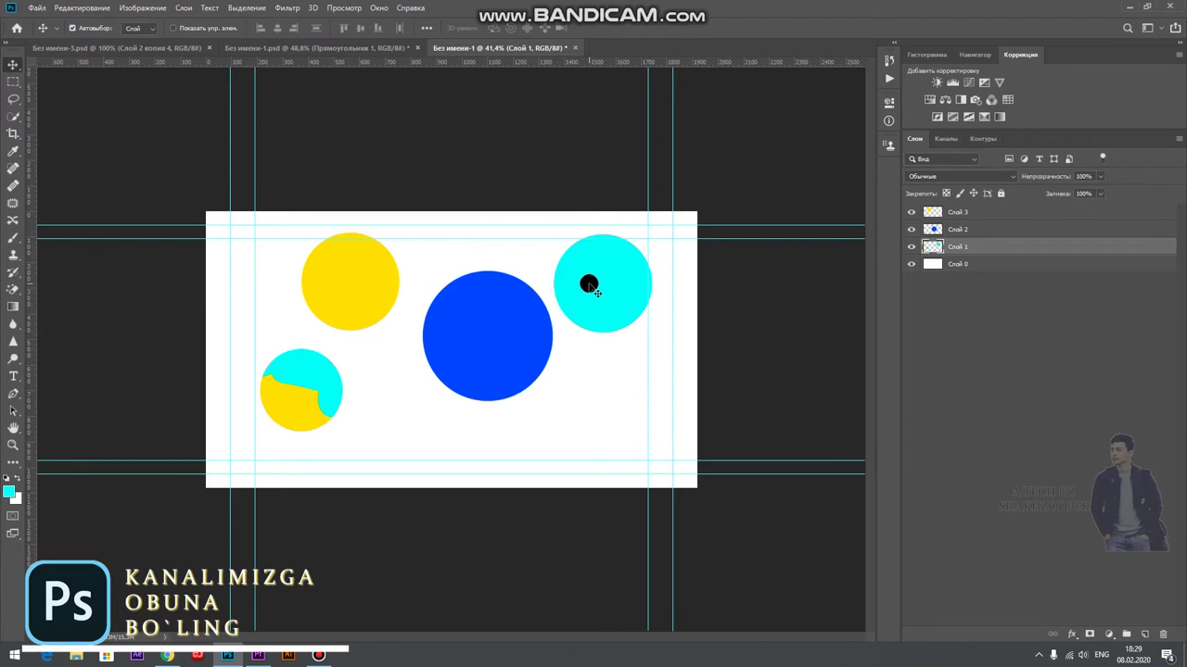
pyautogui.click(960, 249)
pyautogui.click(945, 195)
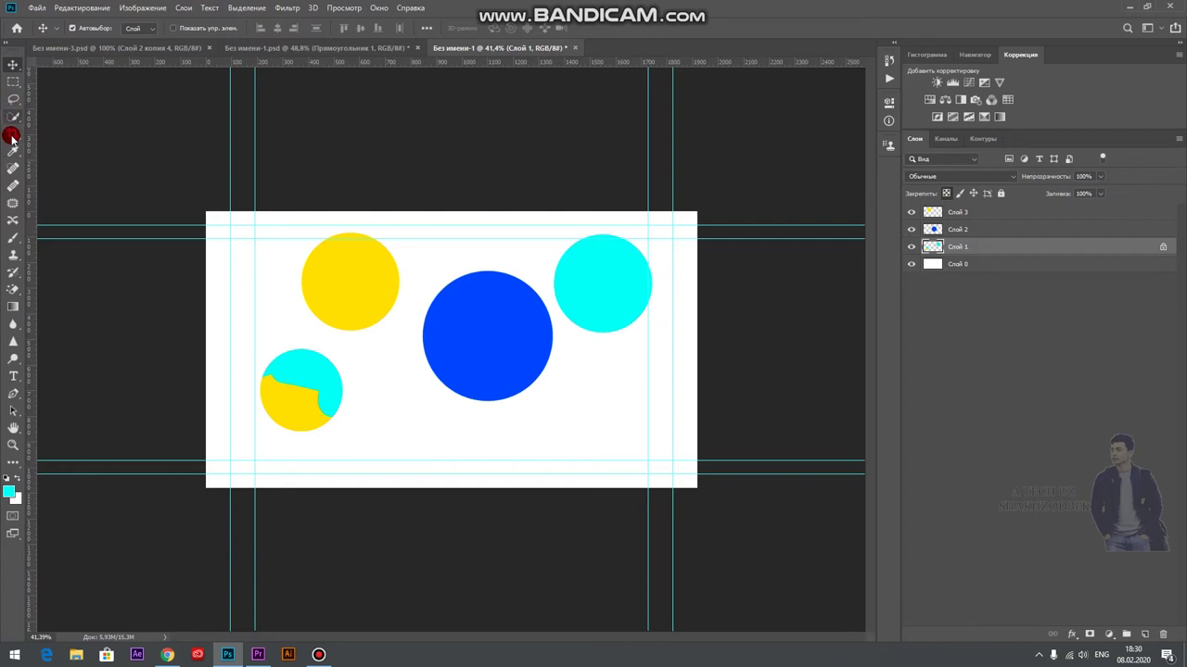
pyautogui.click(13, 237)
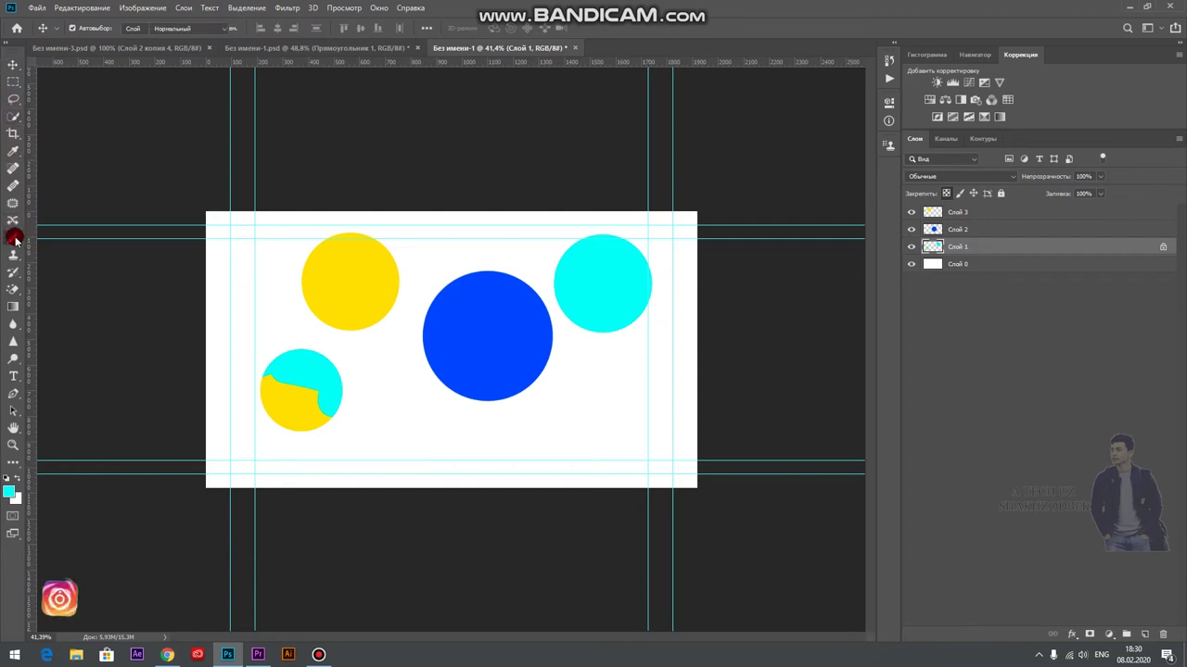
pyautogui.rightClick(301, 353)
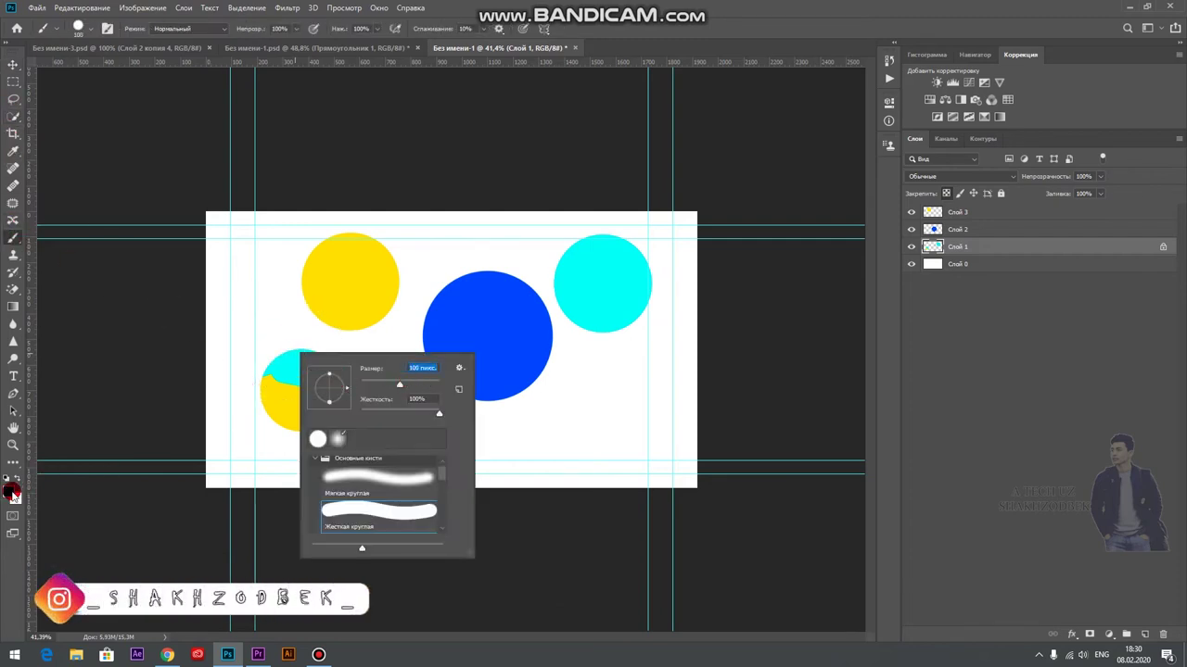
# Choose green and paint over the top-right and lower-left cyan circles.
pyautogui.click(9, 491)
pyautogui.moveTo(933, 363); pyautogui.dragTo(934, 389)
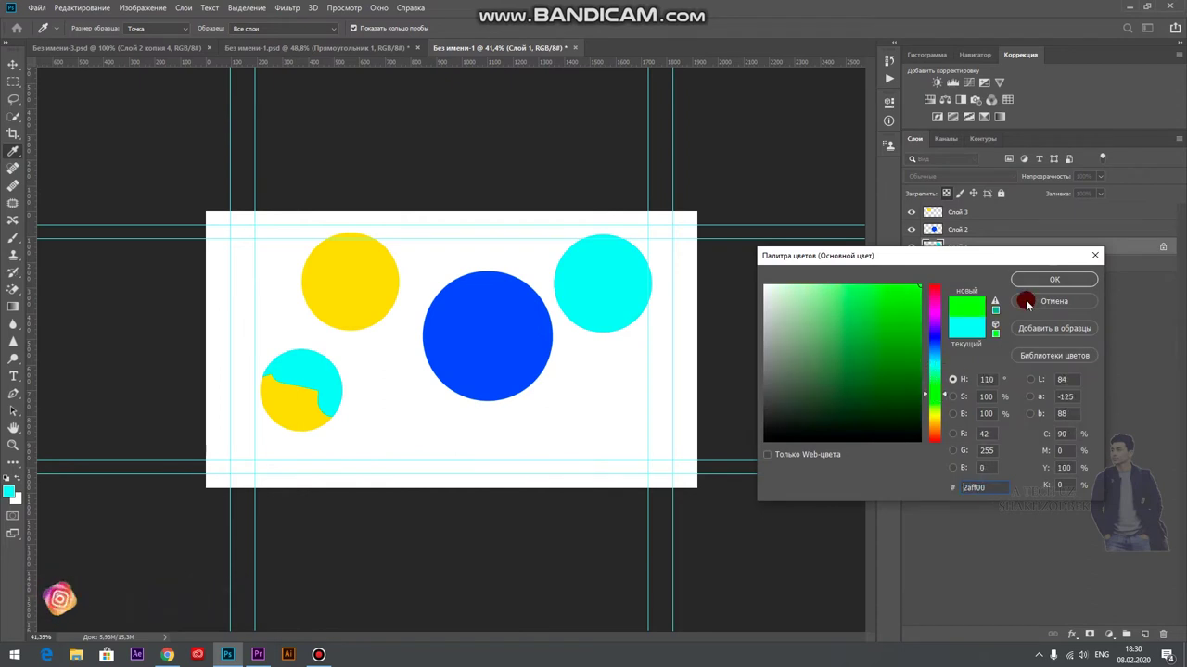
pyautogui.click(1054, 279)
pyautogui.moveTo(657, 304)
pyautogui.mouseDown()
pyautogui.moveTo(609, 238)
pyautogui.moveTo(566, 241)
pyautogui.moveTo(649, 256)
pyautogui.mouseUp()
pyautogui.moveTo(337, 365)
pyautogui.mouseDown()
pyautogui.moveTo(305, 346)
pyautogui.moveTo(249, 374)
pyautogui.moveTo(315, 371)
pyautogui.moveTo(328, 405)
pyautogui.moveTo(300, 386)
pyautogui.moveTo(303, 402)
pyautogui.mouseUp()
pyautogui.moveTo(554, 294)
pyautogui.mouseDown()
pyautogui.moveTo(612, 302)
pyautogui.moveTo(633, 286)
pyautogui.moveTo(612, 270)
pyautogui.moveTo(617, 321)
pyautogui.moveTo(558, 286)
pyautogui.moveTo(604, 284)
pyautogui.mouseUp()
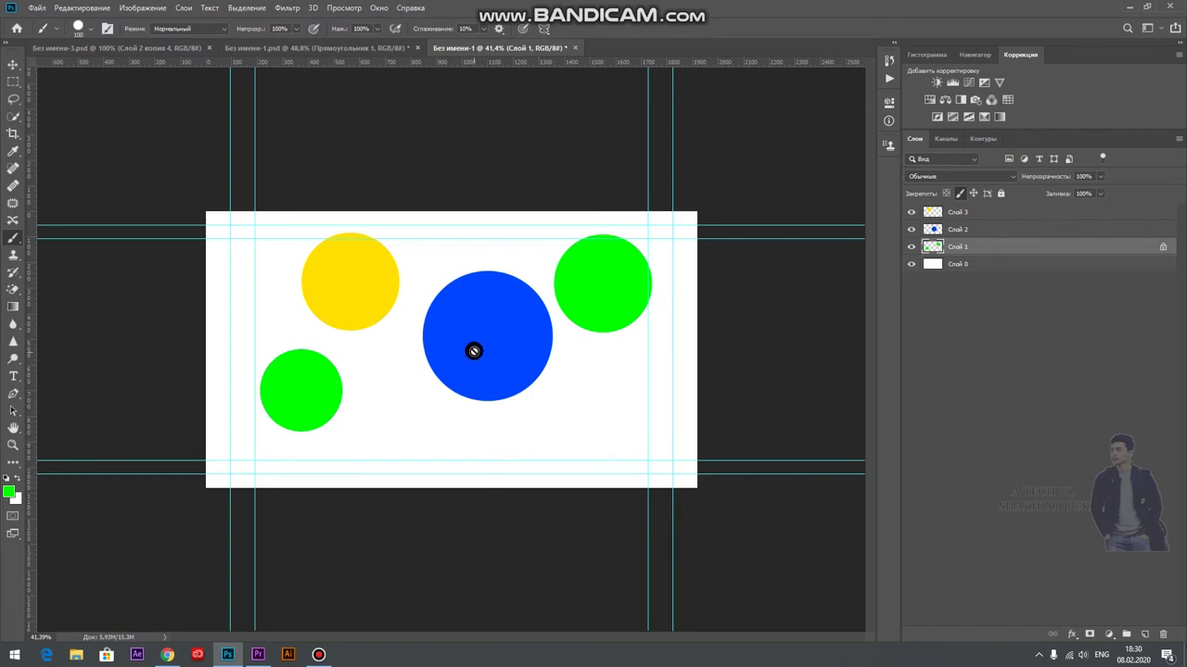
# Dismiss the repeated 'layer is locked' brush warnings and lock Слой 1's position.
pyautogui.click(478, 347)
pyautogui.click(535, 241)
pyautogui.click(311, 298)
pyautogui.click(556, 241)
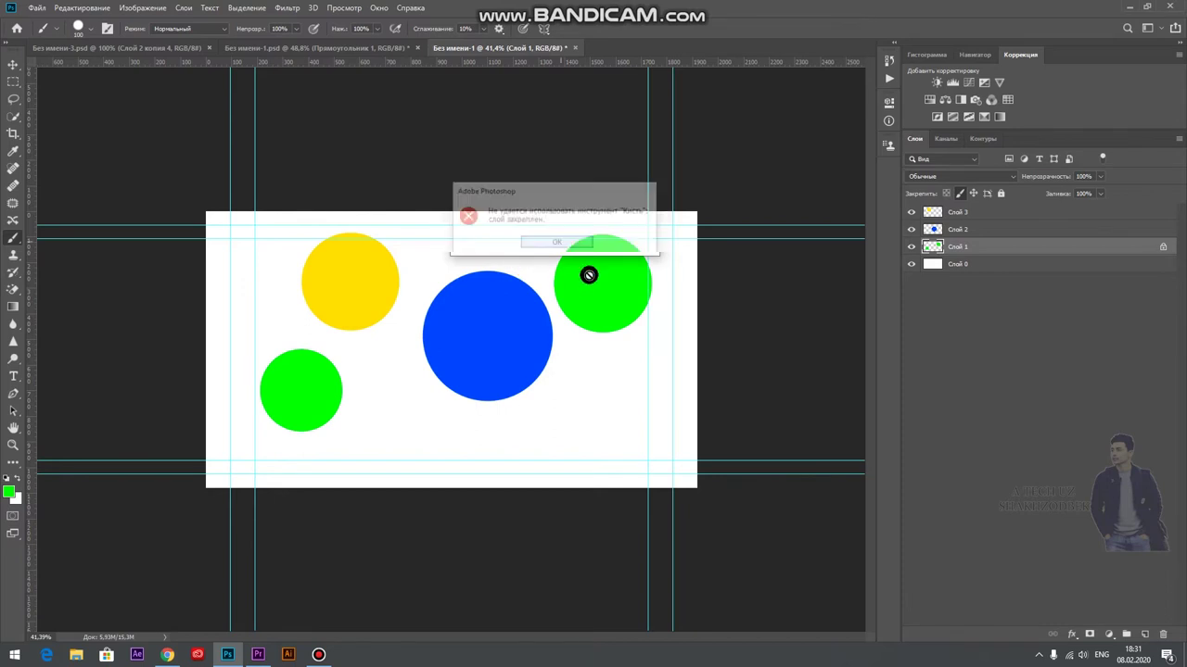
pyautogui.click(568, 242)
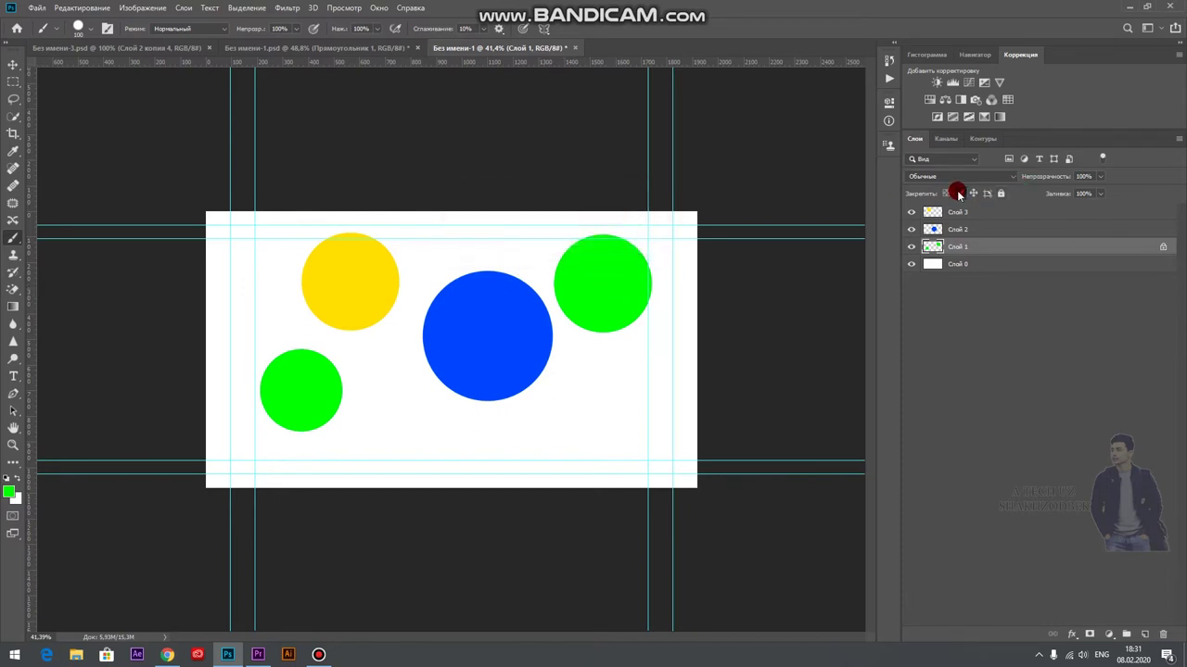
pyautogui.click(320, 298)
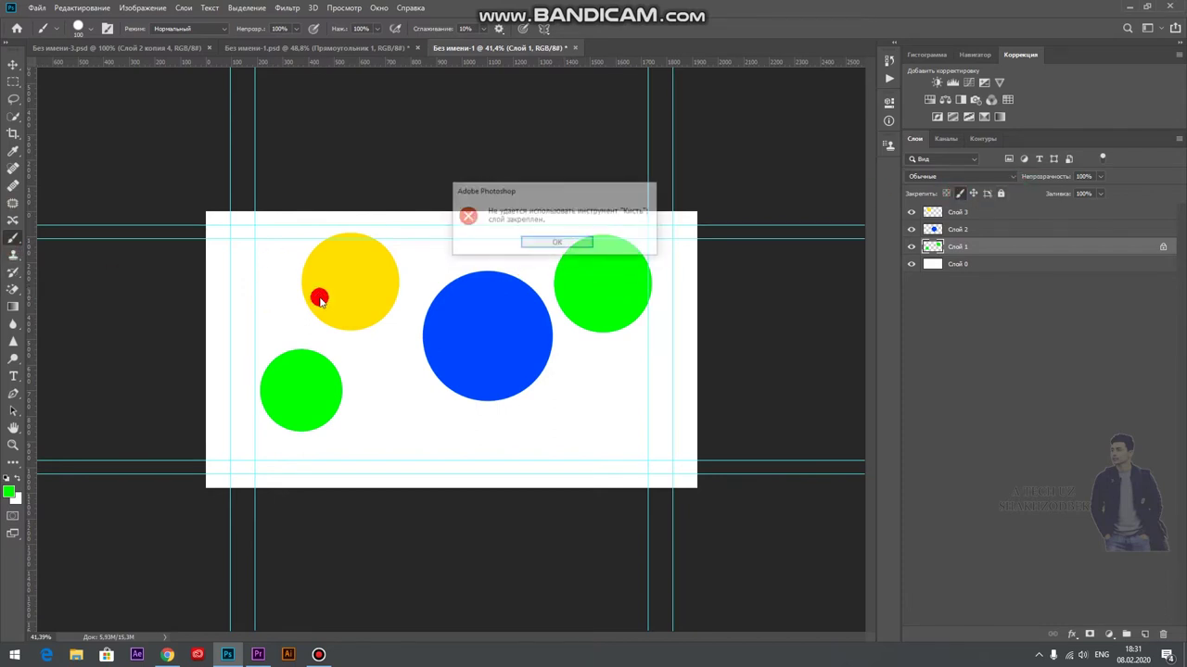
pyautogui.click(561, 243)
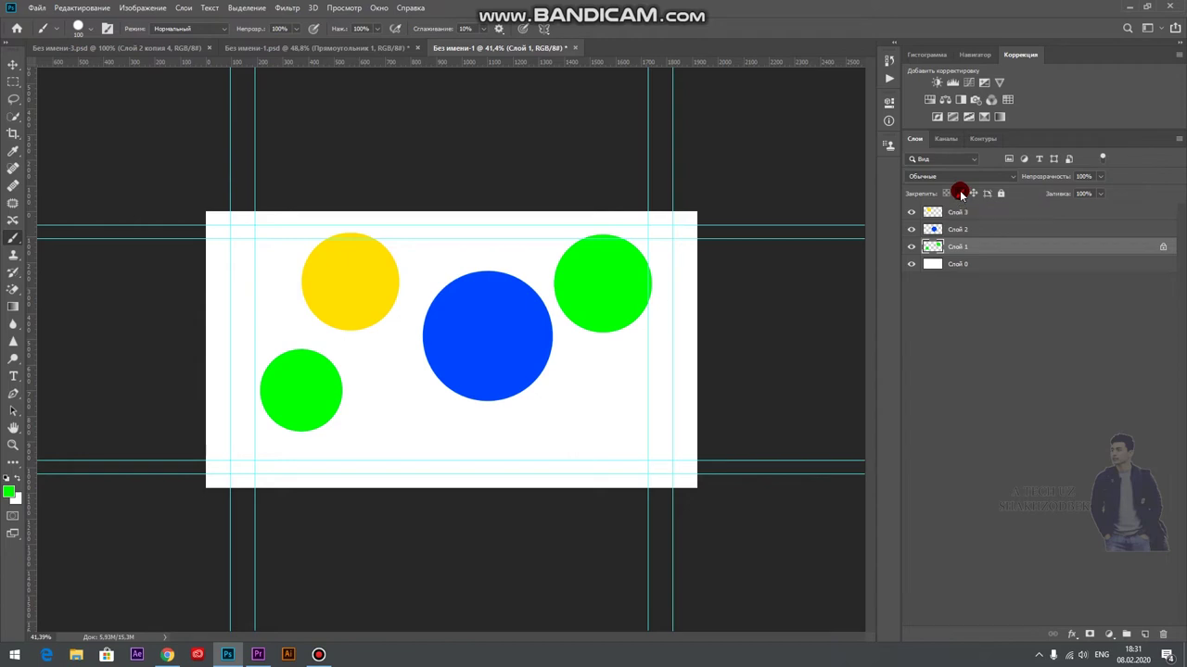
pyautogui.moveTo(960, 198); pyautogui.dragTo(975, 221)
pyautogui.click(975, 198)
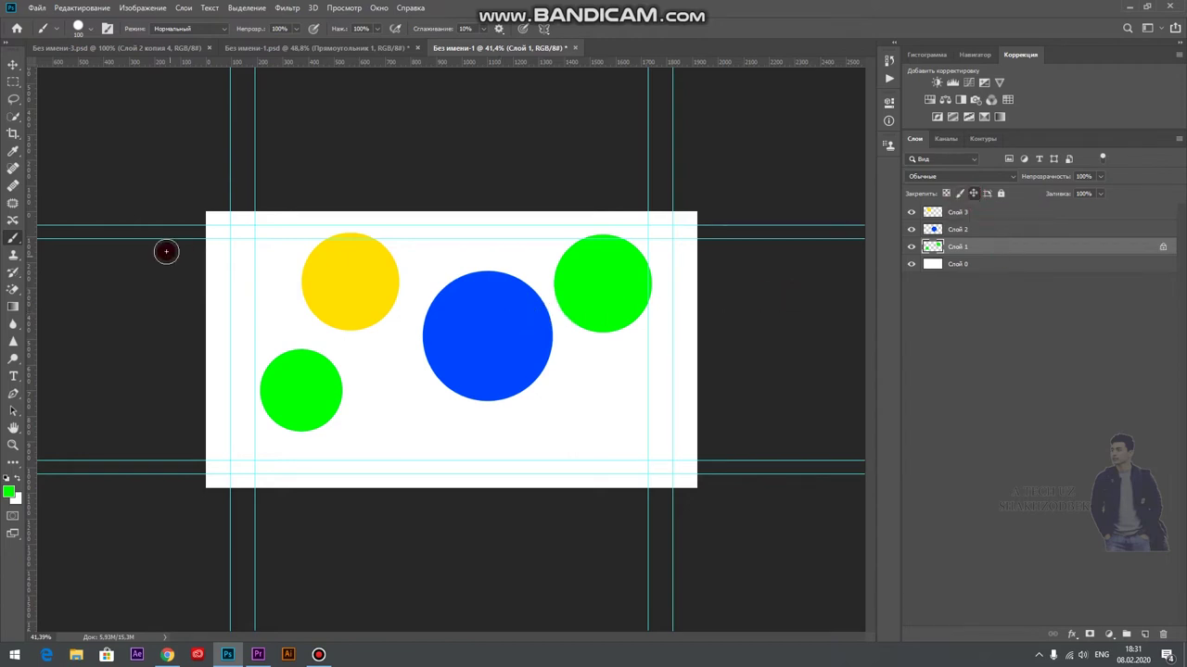
# Move the blue circle down slightly and lock Слой 2.
pyautogui.click(11, 72)
pyautogui.moveTo(492, 365); pyautogui.dragTo(518, 356)
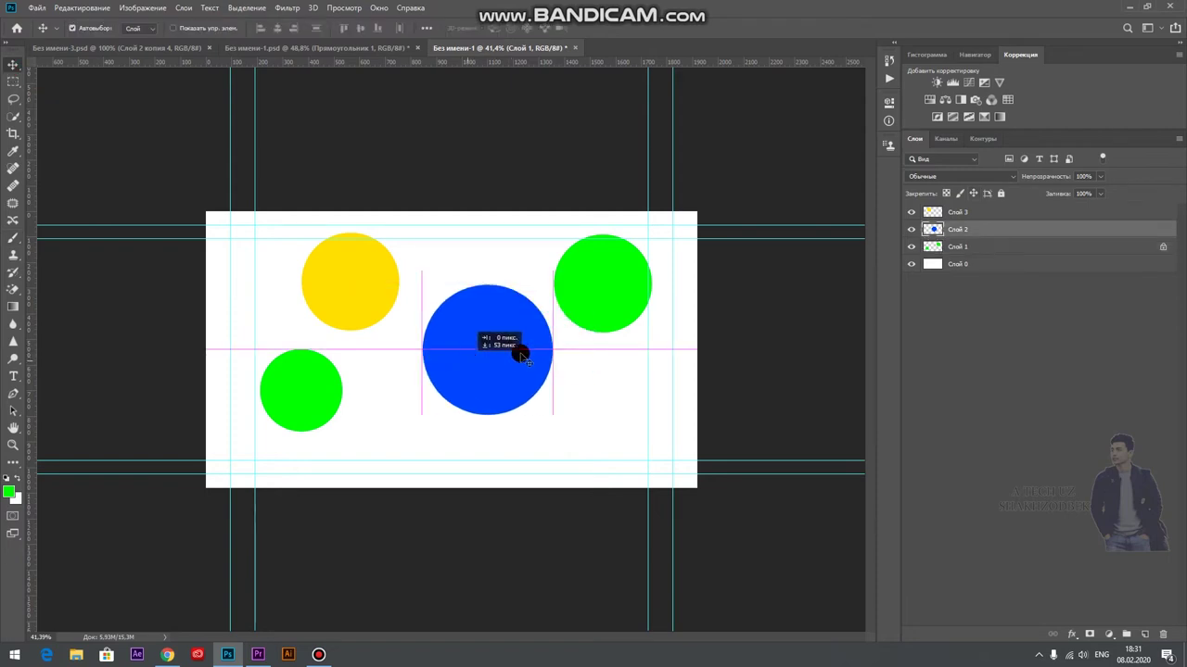
pyautogui.moveTo(635, 321); pyautogui.dragTo(588, 291)
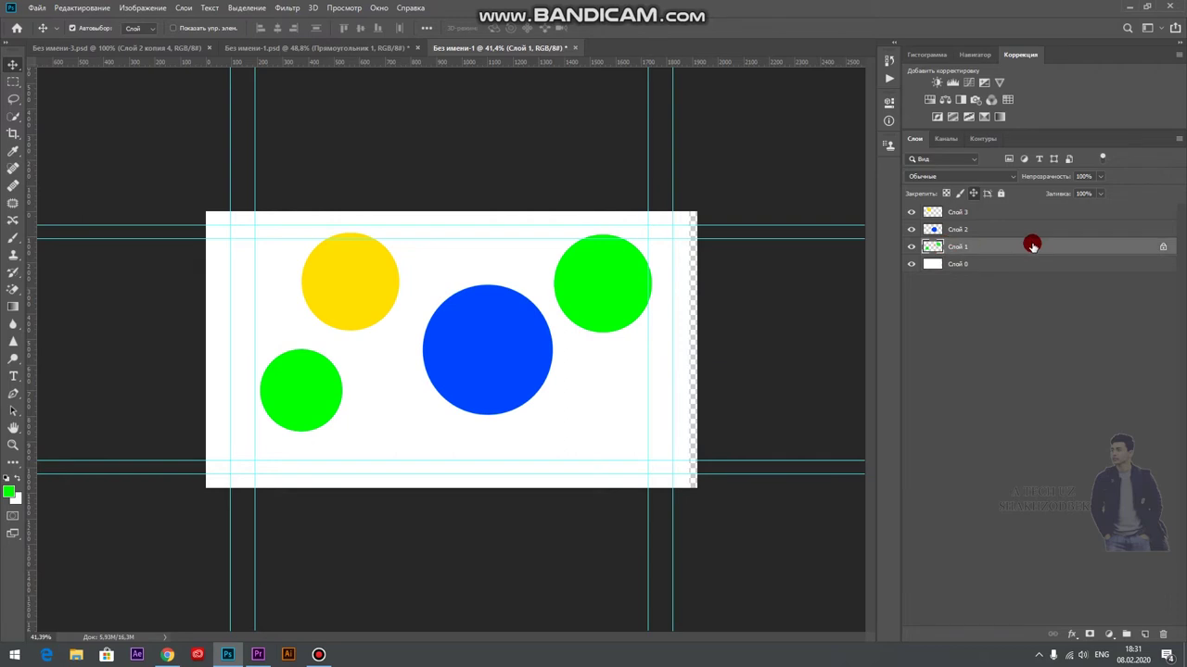
pyautogui.click(960, 229)
pyautogui.click(961, 194)
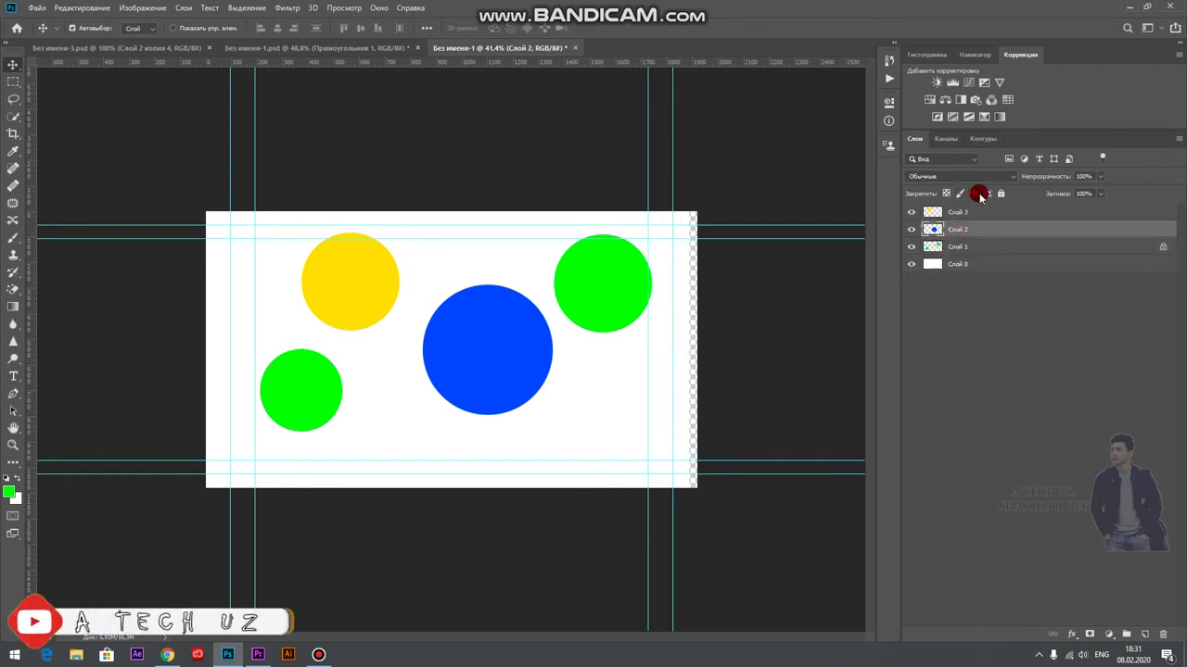
# Reposition the white background layer and remove the locks on Слой 1 and Слой 2.
pyautogui.moveTo(606, 299)
pyautogui.mouseDown()
pyautogui.moveTo(470, 330)
pyautogui.moveTo(411, 306)
pyautogui.mouseUp()
pyautogui.moveTo(508, 251)
pyautogui.mouseDown()
pyautogui.moveTo(529, 246)
pyautogui.moveTo(509, 251)
pyautogui.mouseUp()
pyautogui.moveTo(550, 343)
pyautogui.mouseDown()
pyautogui.moveTo(482, 353)
pyautogui.moveTo(479, 336)
pyautogui.moveTo(609, 297)
pyautogui.moveTo(600, 290)
pyautogui.mouseUp()
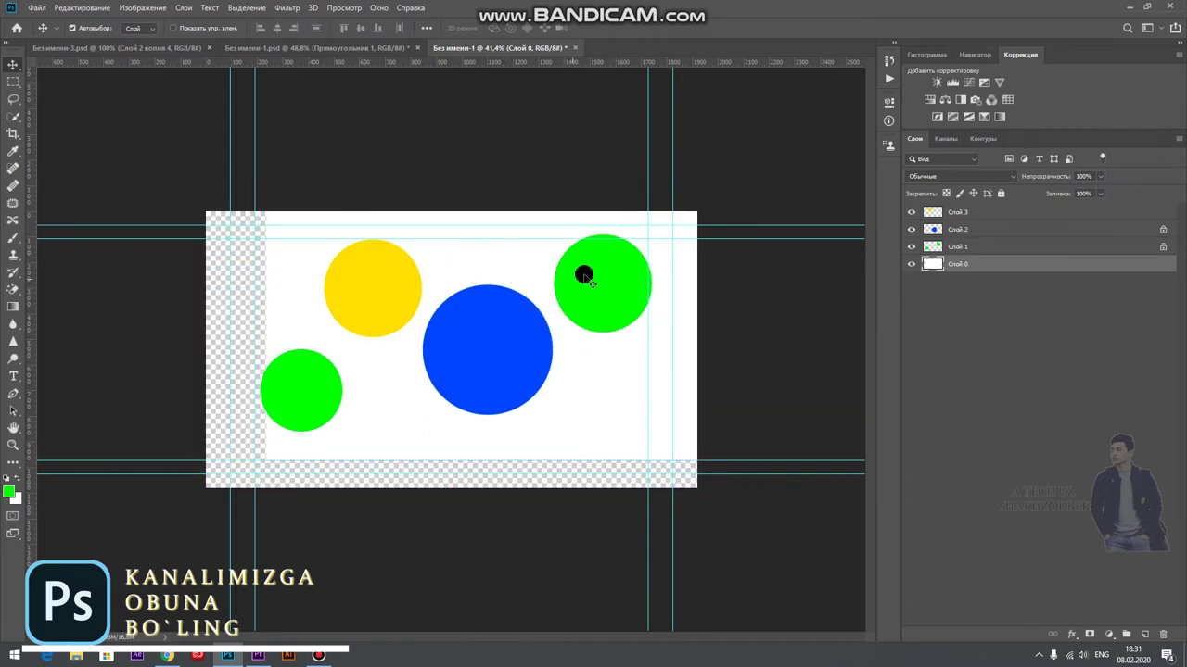
pyautogui.click(1162, 246)
pyautogui.click(1163, 229)
pyautogui.moveTo(524, 314)
pyautogui.mouseDown()
pyautogui.moveTo(548, 358)
pyautogui.moveTo(529, 365)
pyautogui.mouseUp()
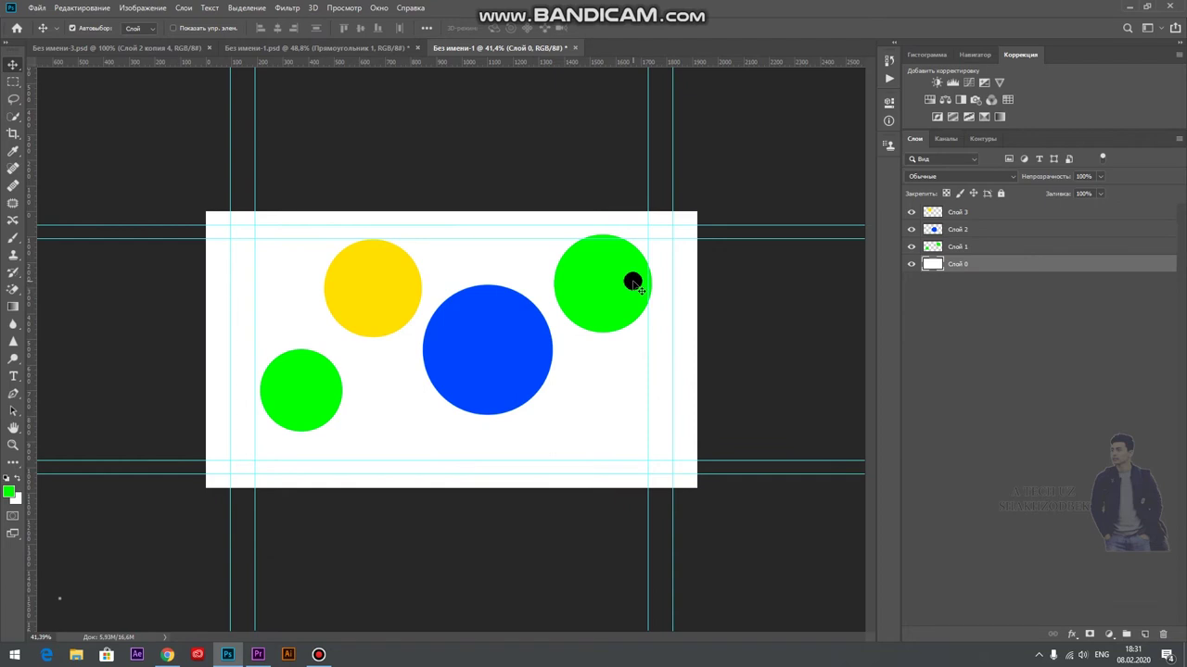
# Apply Lock all to Слой 3, then drag the green circles down-right and the blue circle down.
pyautogui.click(956, 215)
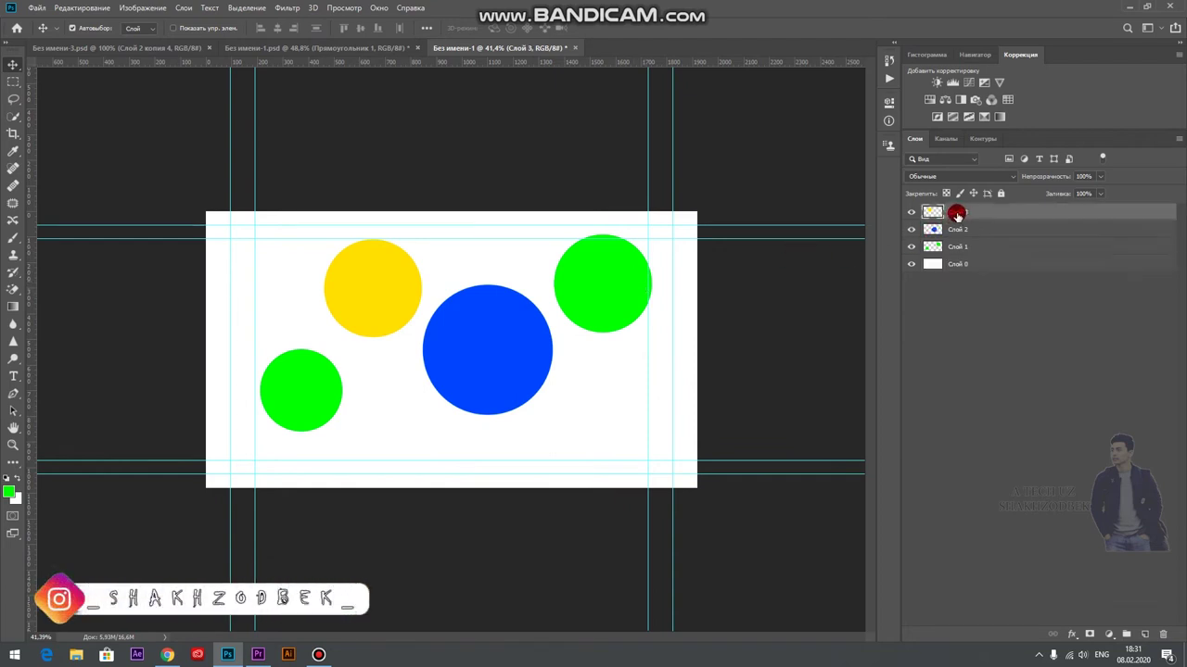
pyautogui.click(1000, 194)
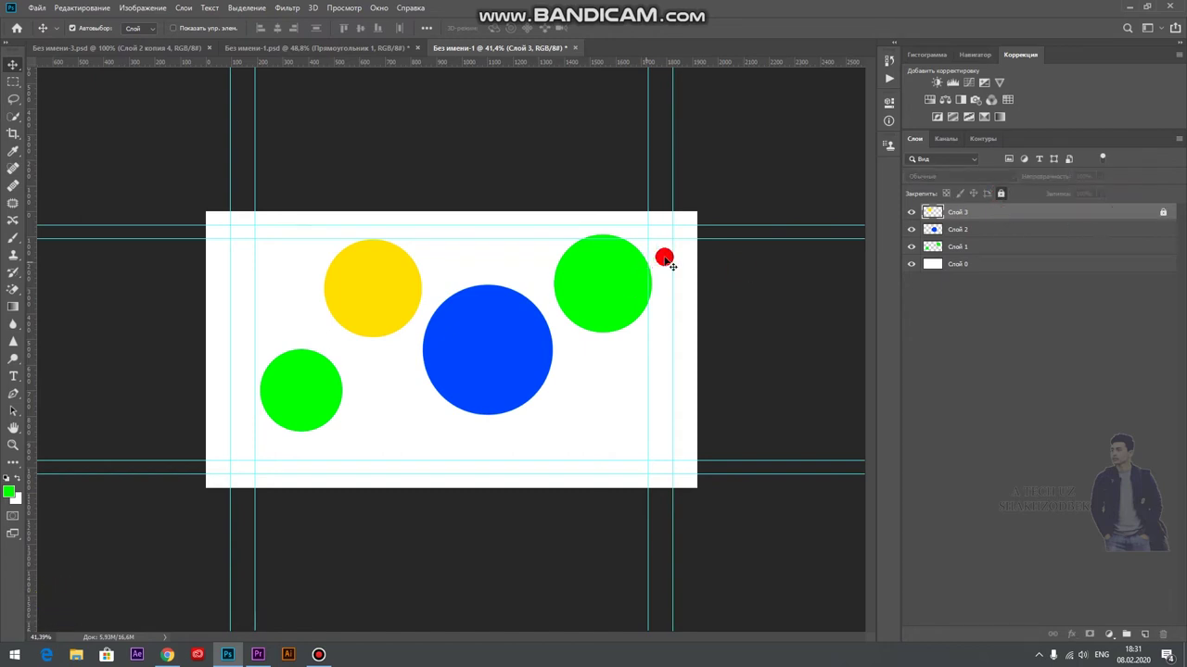
pyautogui.moveTo(596, 273); pyautogui.dragTo(617, 290)
pyautogui.moveTo(528, 338)
pyautogui.mouseDown()
pyautogui.moveTo(553, 338)
pyautogui.moveTo(501, 348)
pyautogui.mouseUp()
pyautogui.click(933, 212)
pyautogui.moveTo(409, 331); pyautogui.dragTo(378, 275)
pyautogui.click(958, 211)
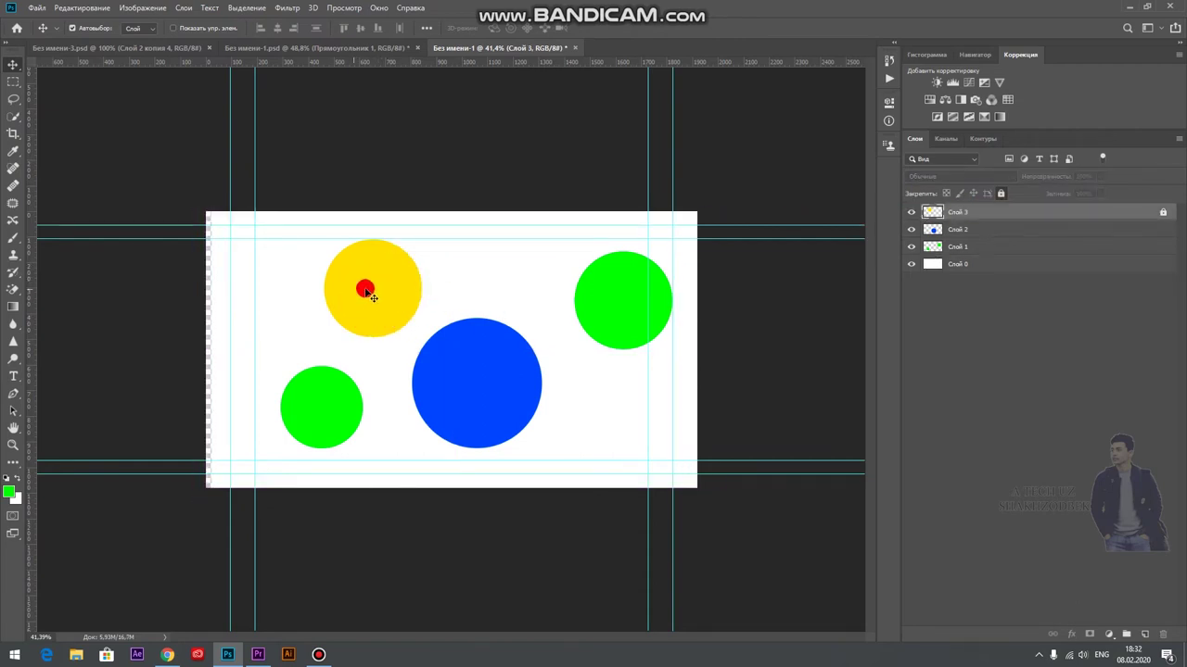
# Open Слой 3's layer context menu, then remove its Lock all lock.
pyautogui.rightClick(979, 213)
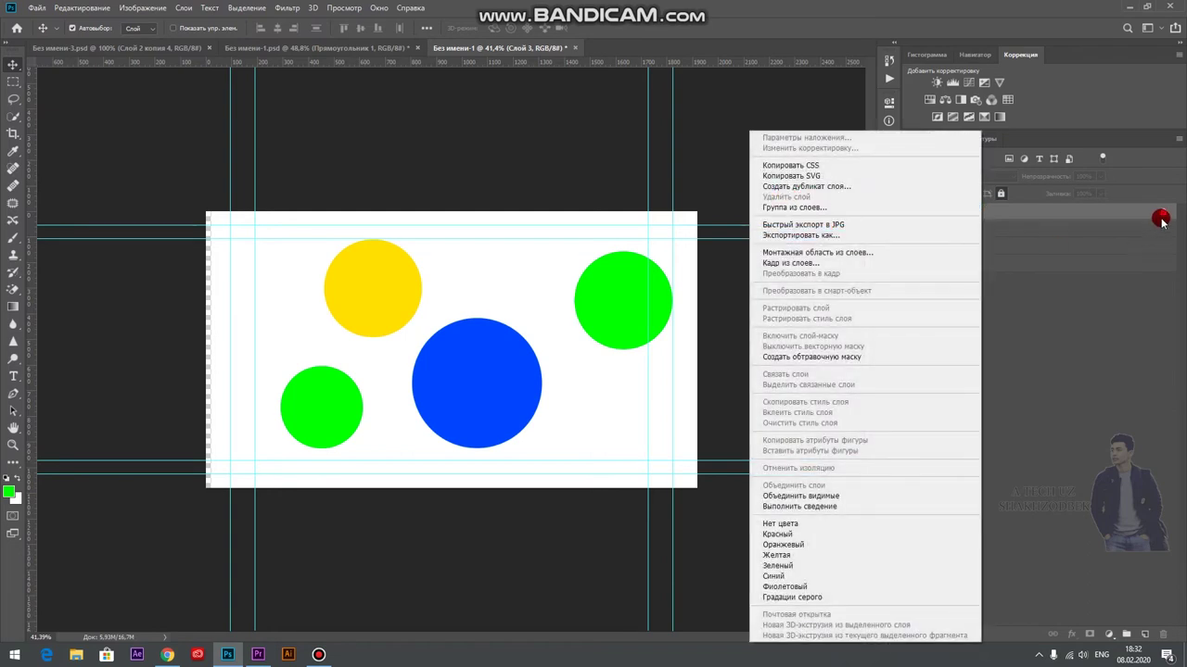
pyautogui.click(1161, 218)
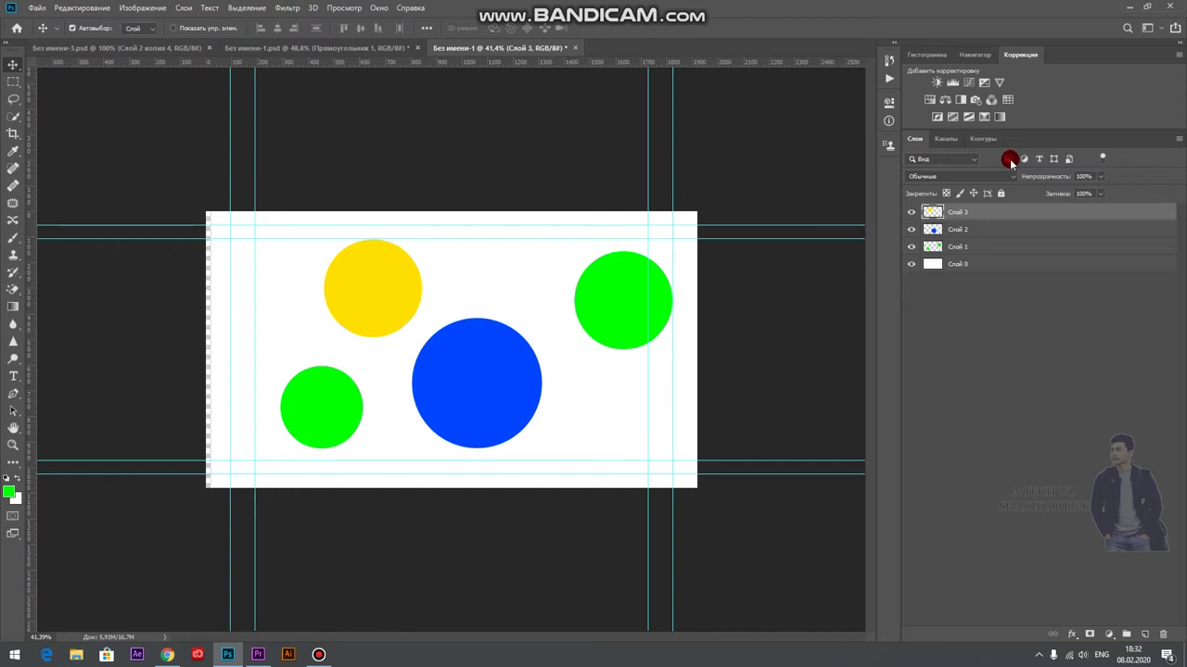
# Clear the layer selection, toggle the adjustment-layer filter off again, and open the Layer menu.
pyautogui.click(962, 326)
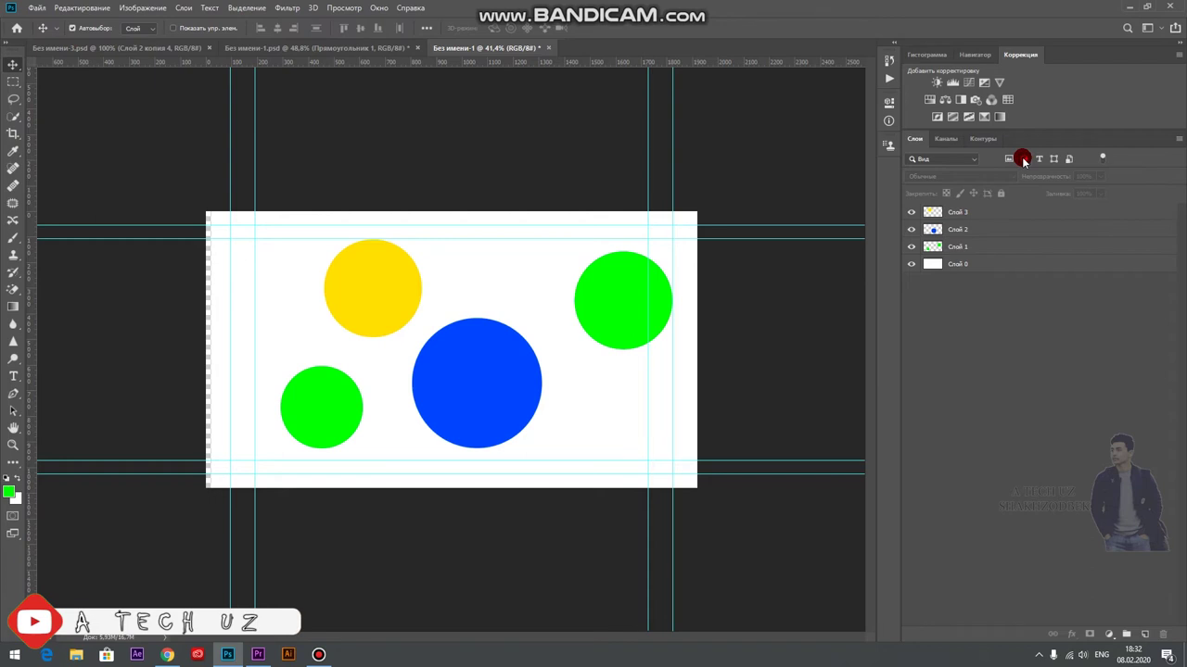
pyautogui.click(1025, 159)
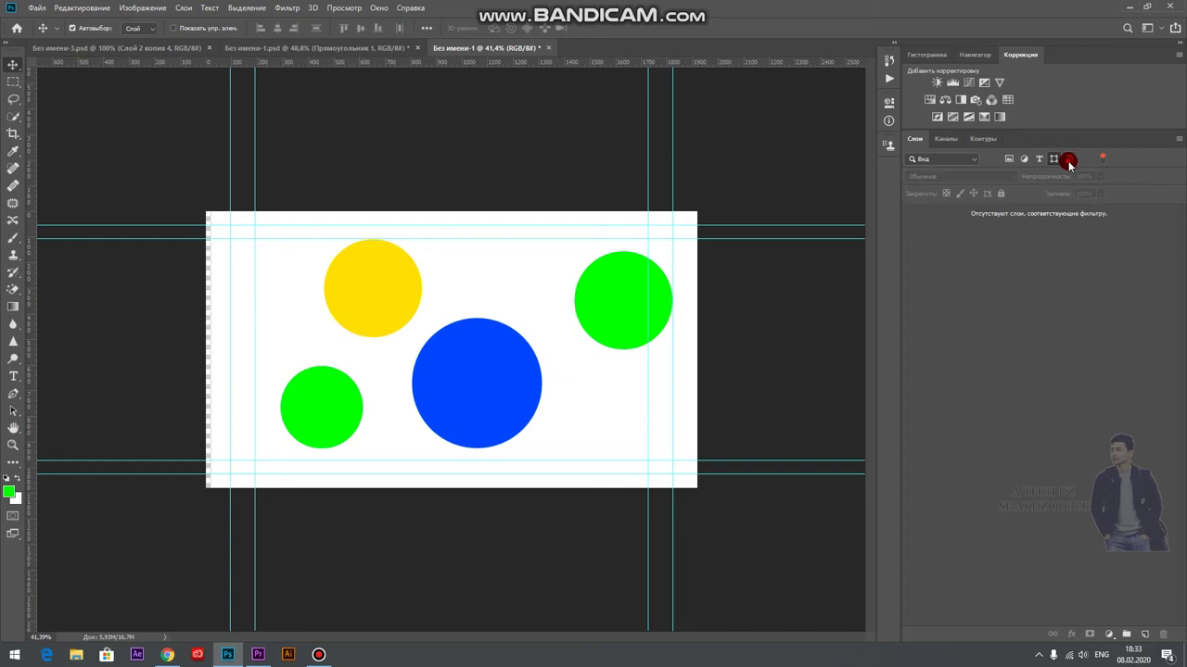
pyautogui.click(1054, 159)
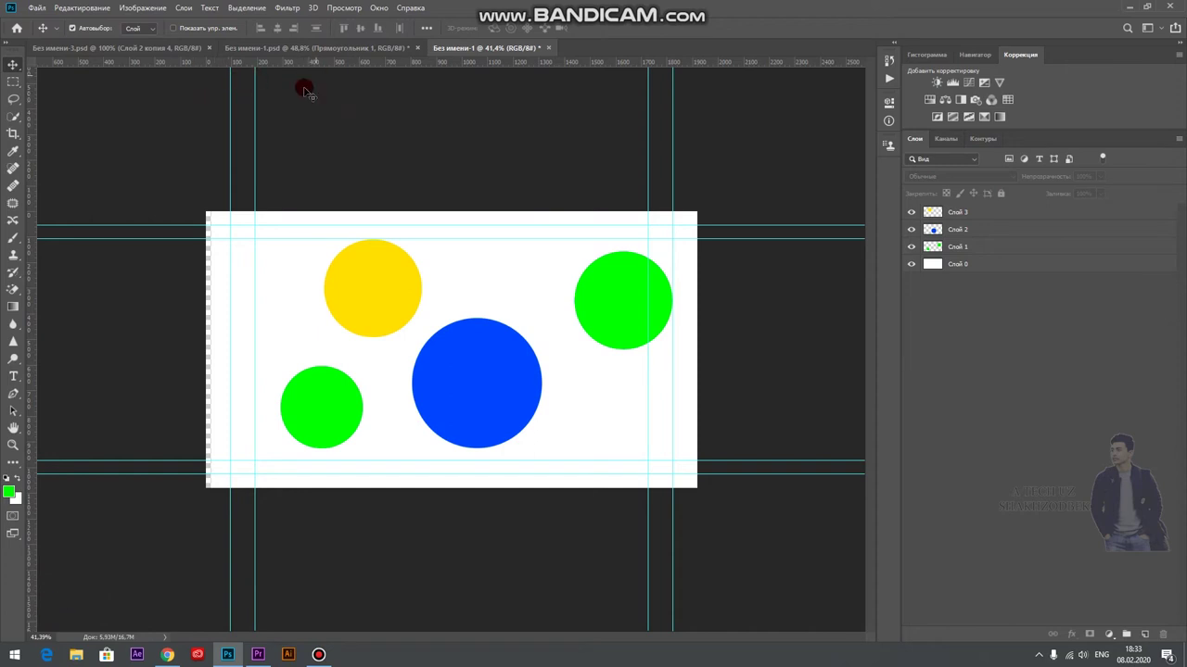
pyautogui.click(183, 7)
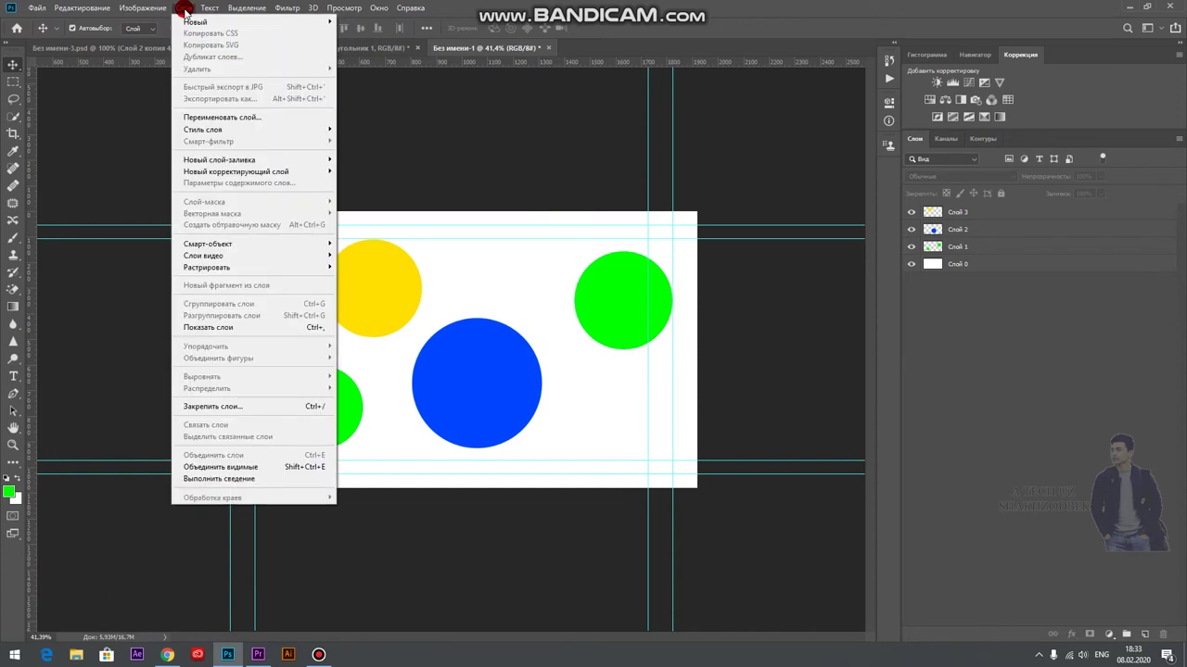
pyautogui.moveTo(251, 22)
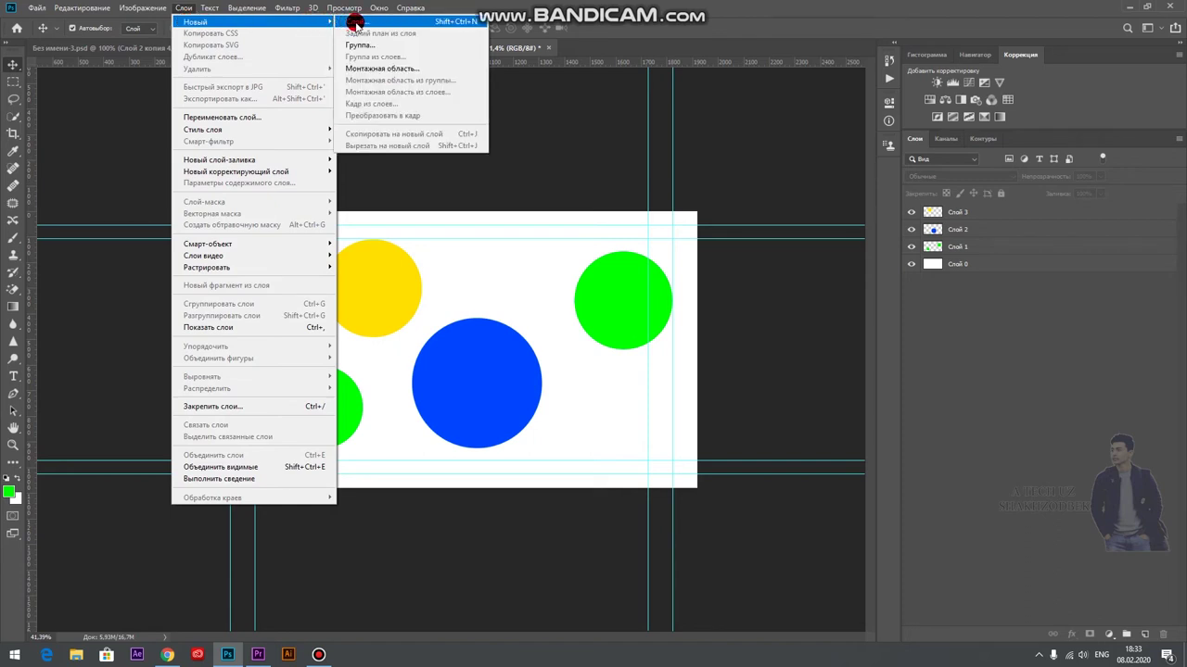
# Start a new layer and name it A TECH UZ.
pyautogui.click(355, 21)
pyautogui.moveTo(516, 175); pyautogui.dragTo(425, 186)
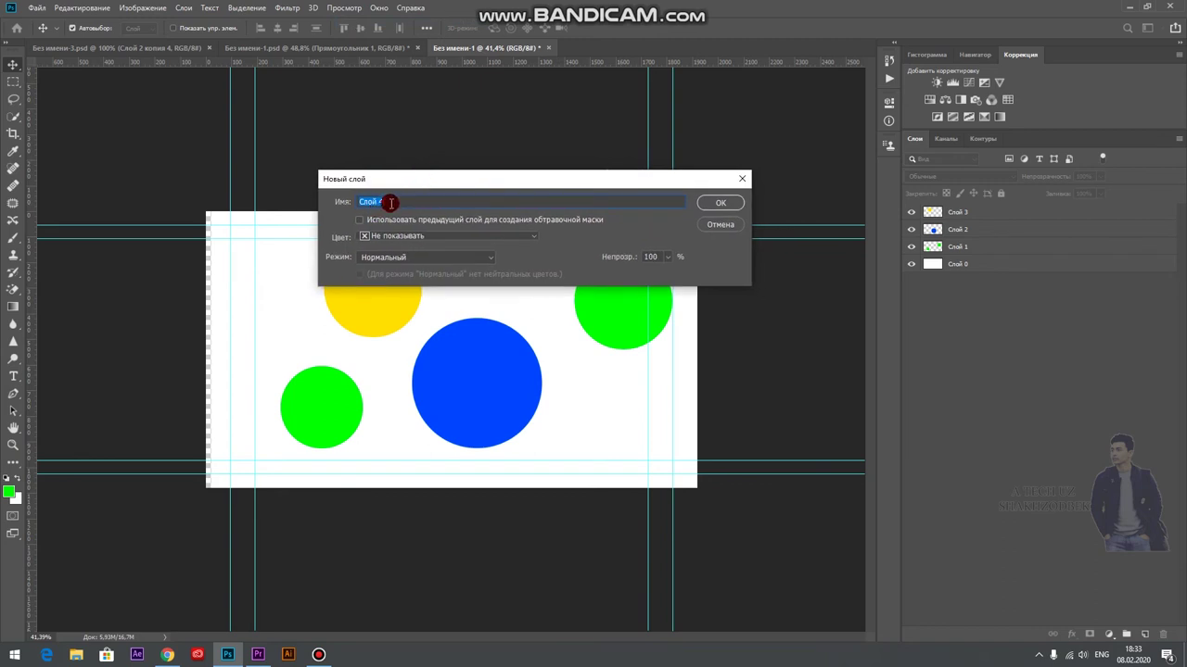
pyautogui.write('A TEC')
pyautogui.write('H UZ')
# Give the A TECH UZ layer a red colour label in Normal mode and confirm it.
pyautogui.click(396, 235)
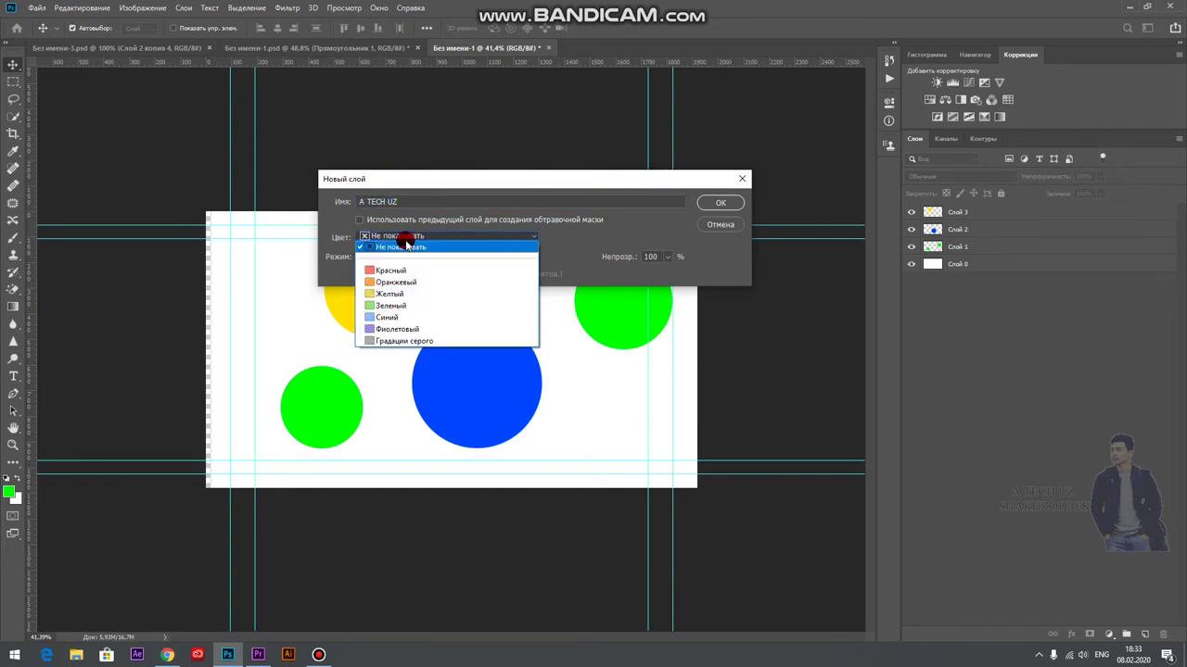
pyautogui.click(402, 249)
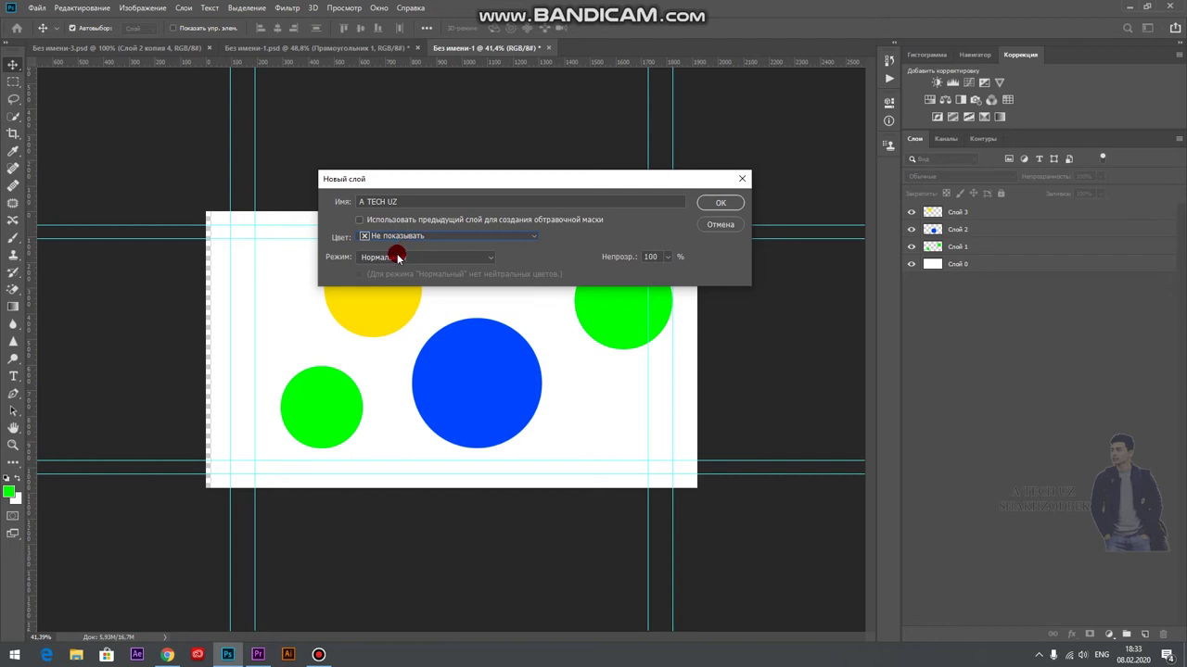
pyautogui.click(394, 259)
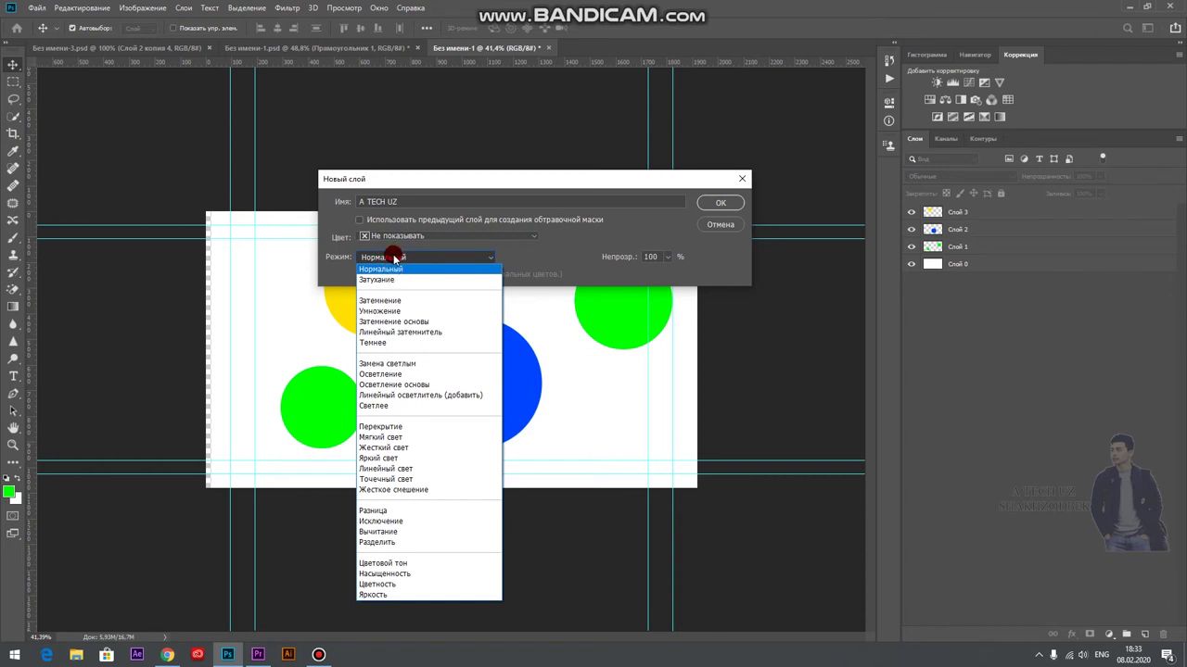
pyautogui.click(387, 258)
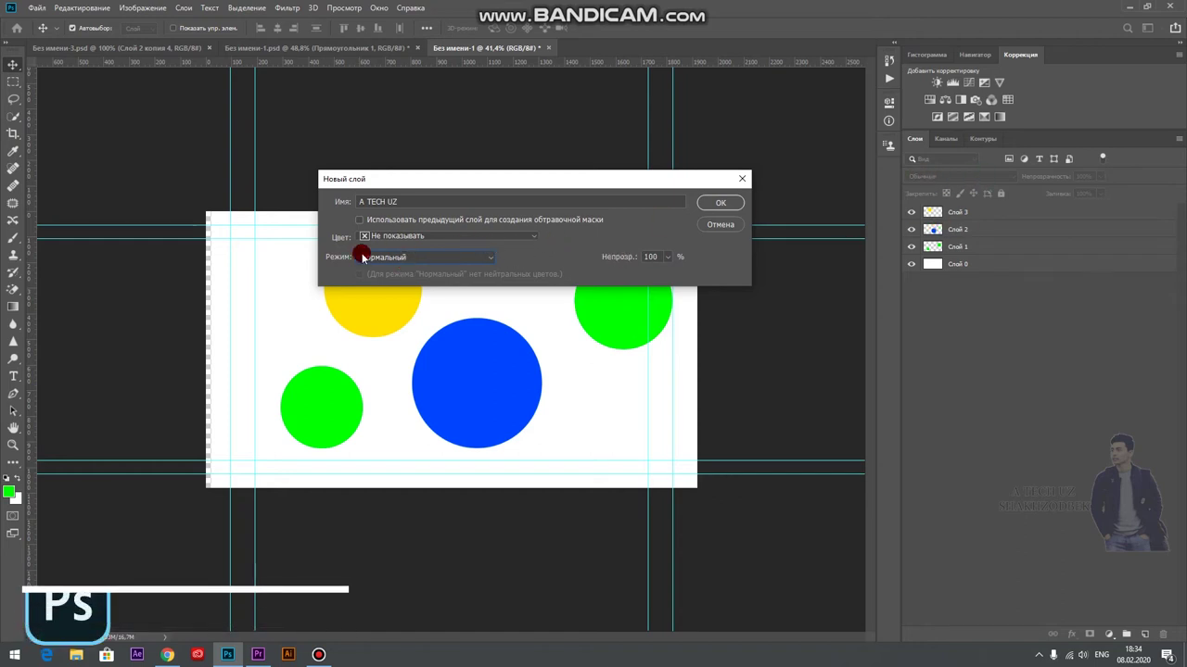
pyautogui.click(371, 258)
pyautogui.click(374, 268)
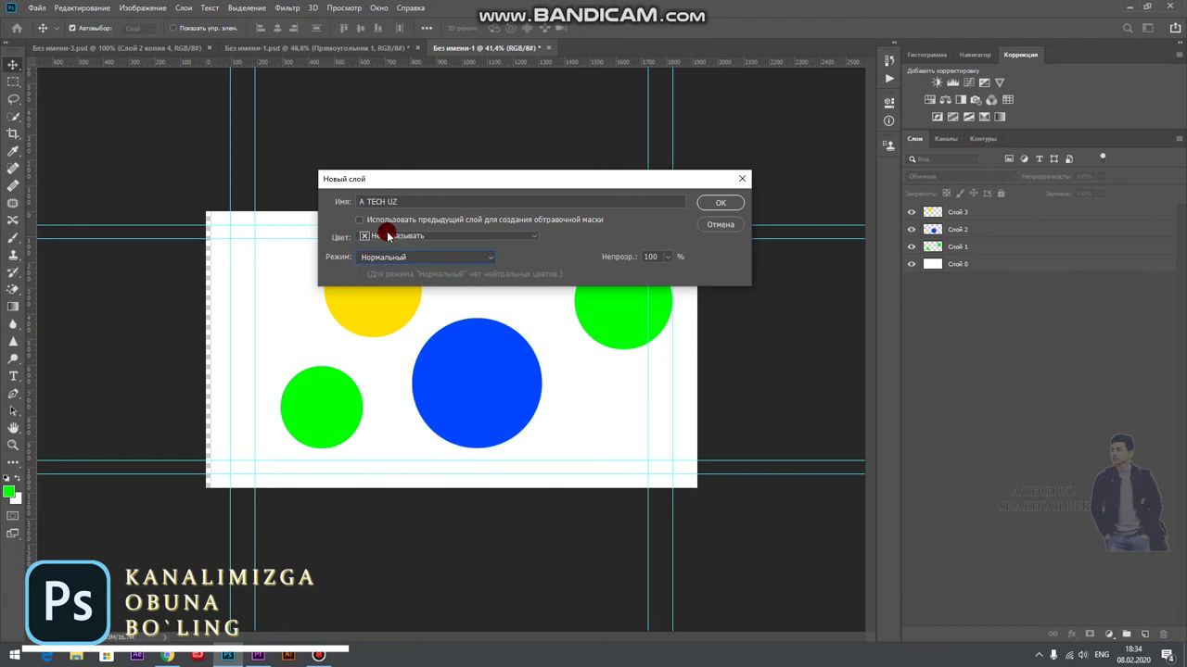
pyautogui.click(667, 257)
pyautogui.click(366, 237)
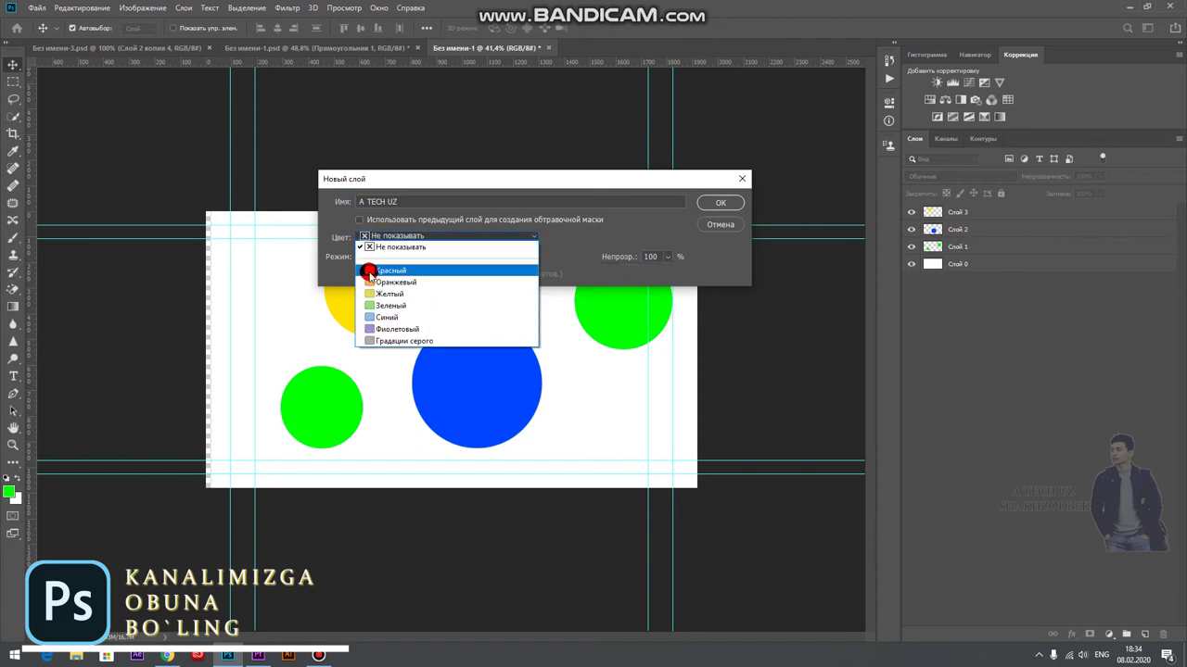
pyautogui.click(367, 269)
pyautogui.click(714, 202)
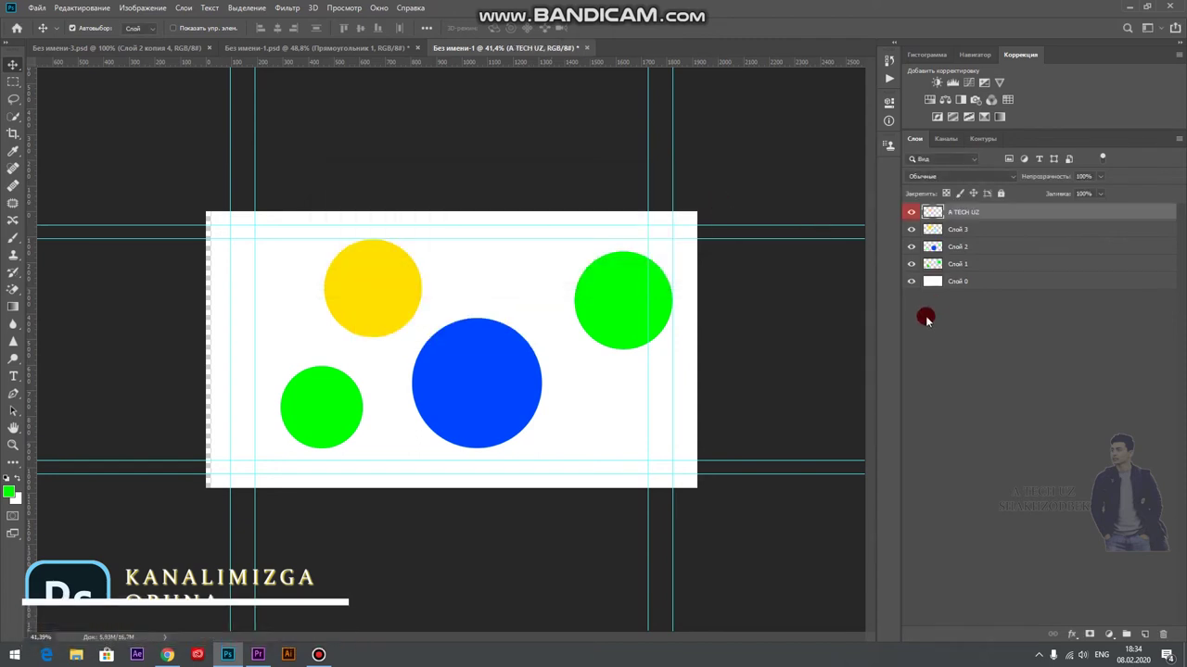
# Add a new empty layer above Слой 3 and rename it SLOY.
pyautogui.click(964, 212)
pyautogui.click(957, 230)
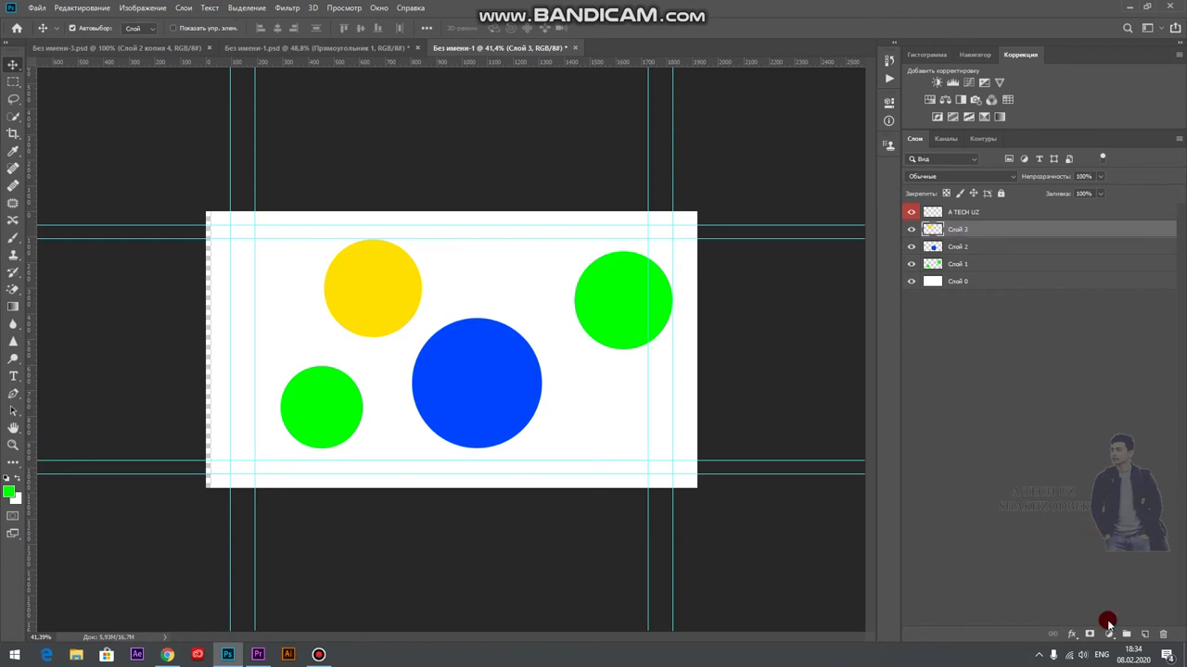
pyautogui.click(1143, 638)
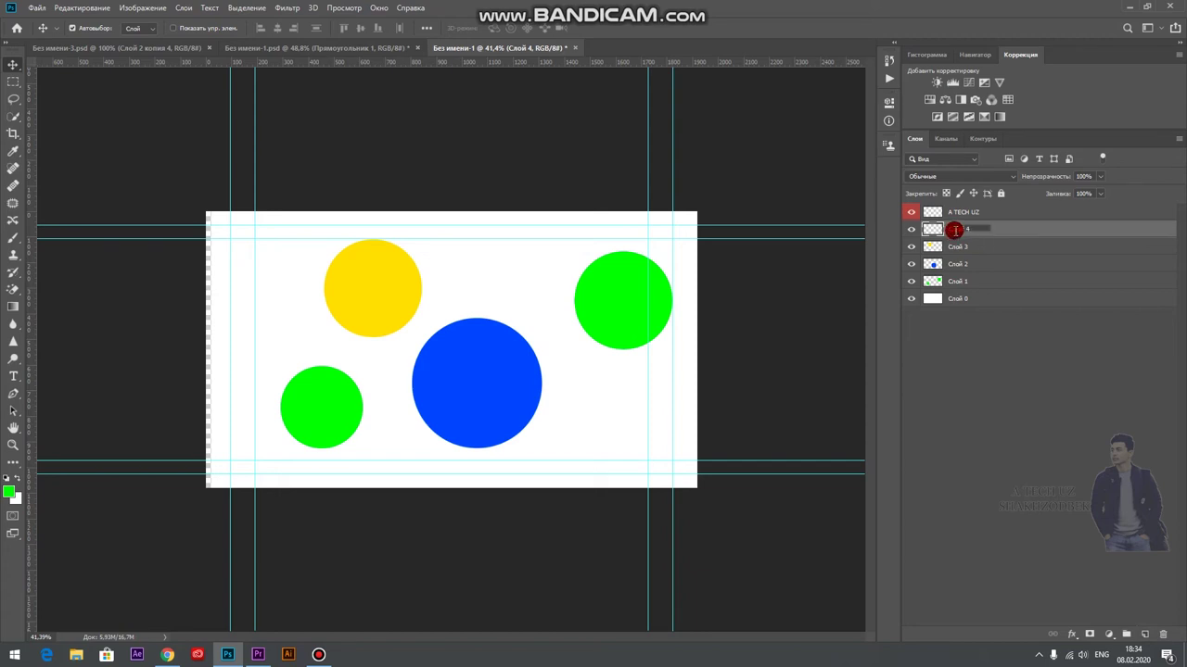
pyautogui.doubleClick(960, 229)
pyautogui.write('SLOY')
pyautogui.click(1003, 231)
# Select the layers from A TECH UZ down to Слой 1.
pyautogui.rightClick(968, 228)
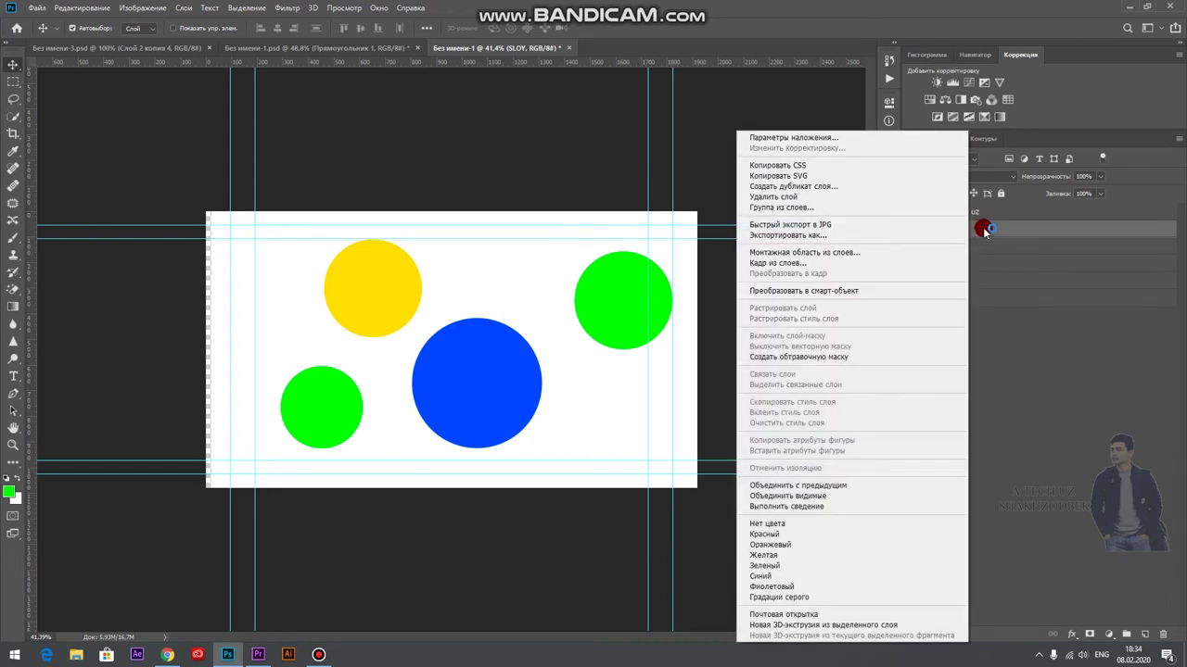
pyautogui.click(1003, 327)
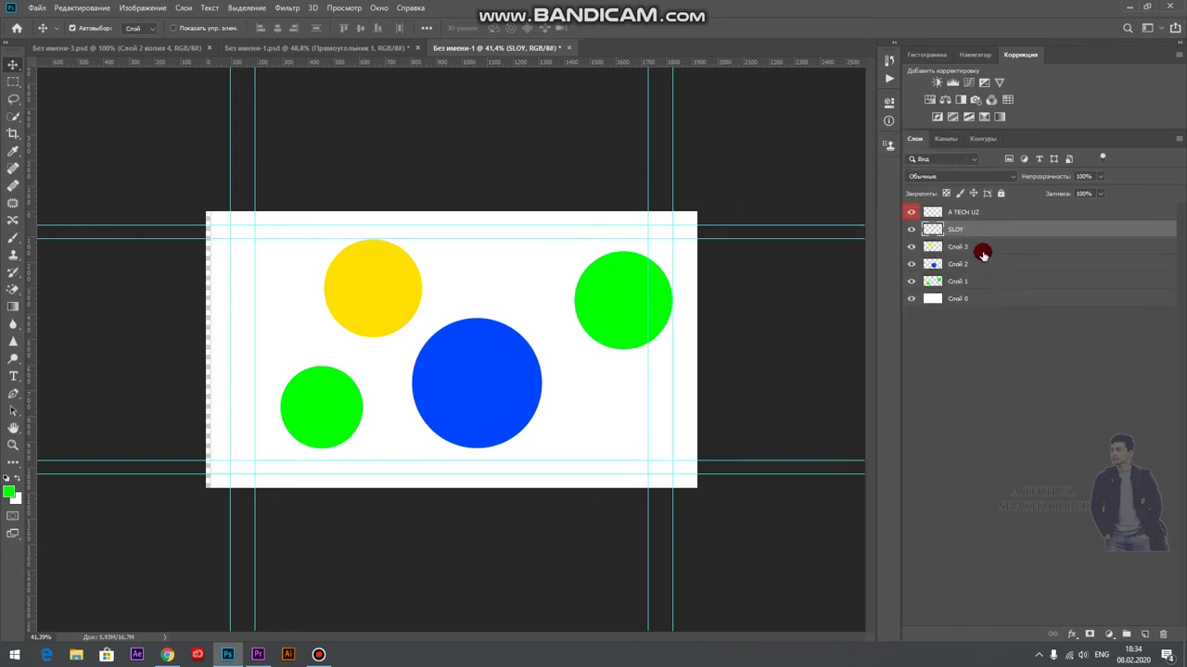
pyautogui.click(965, 212)
pyautogui.keyDown('ctrl'); pyautogui.click(968, 229); pyautogui.keyUp('ctrl')
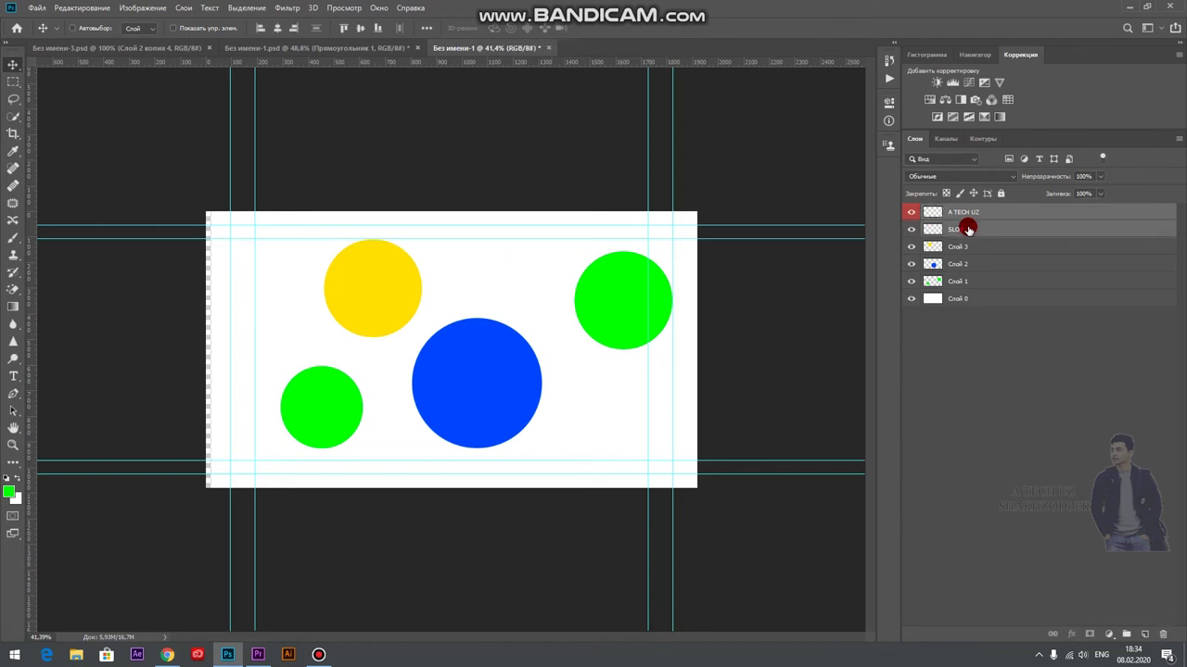
pyautogui.keyDown('ctrl'); pyautogui.click(968, 246); pyautogui.keyUp('ctrl')
pyautogui.keyDown('ctrl'); pyautogui.click(968, 264); pyautogui.keyUp('ctrl')
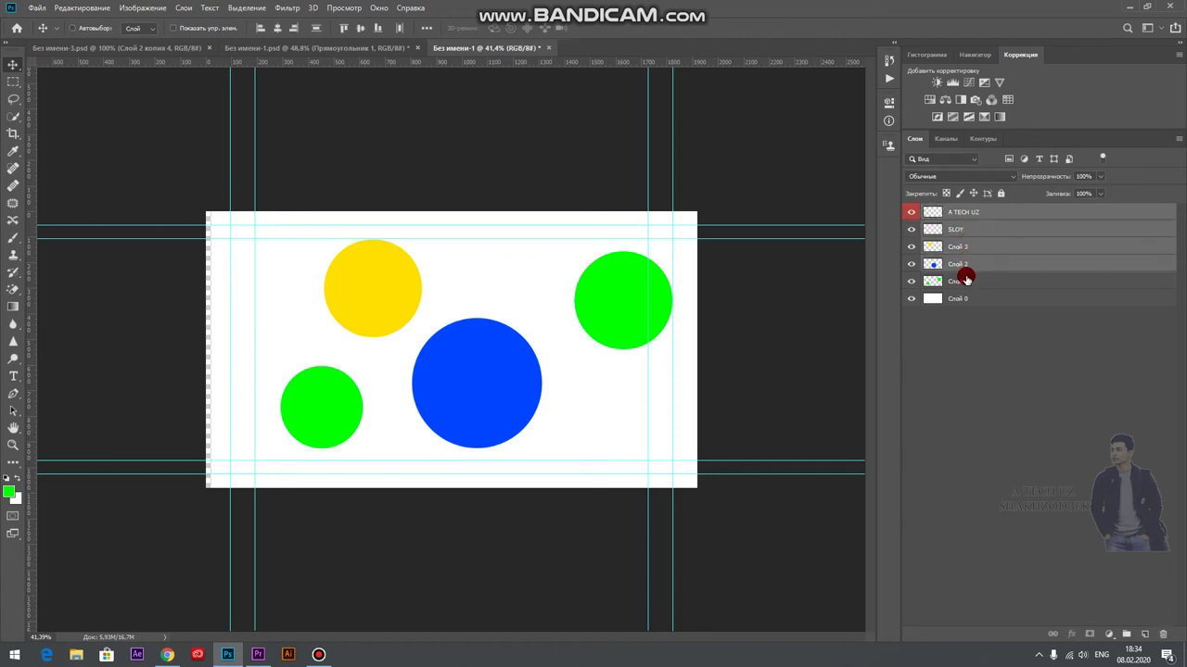
pyautogui.keyDown('shift'); pyautogui.click(965, 279); pyautogui.keyUp('shift')
# Narrow the selection to just SLOY, Слой 2 and Слой 1.
pyautogui.click(960, 248)
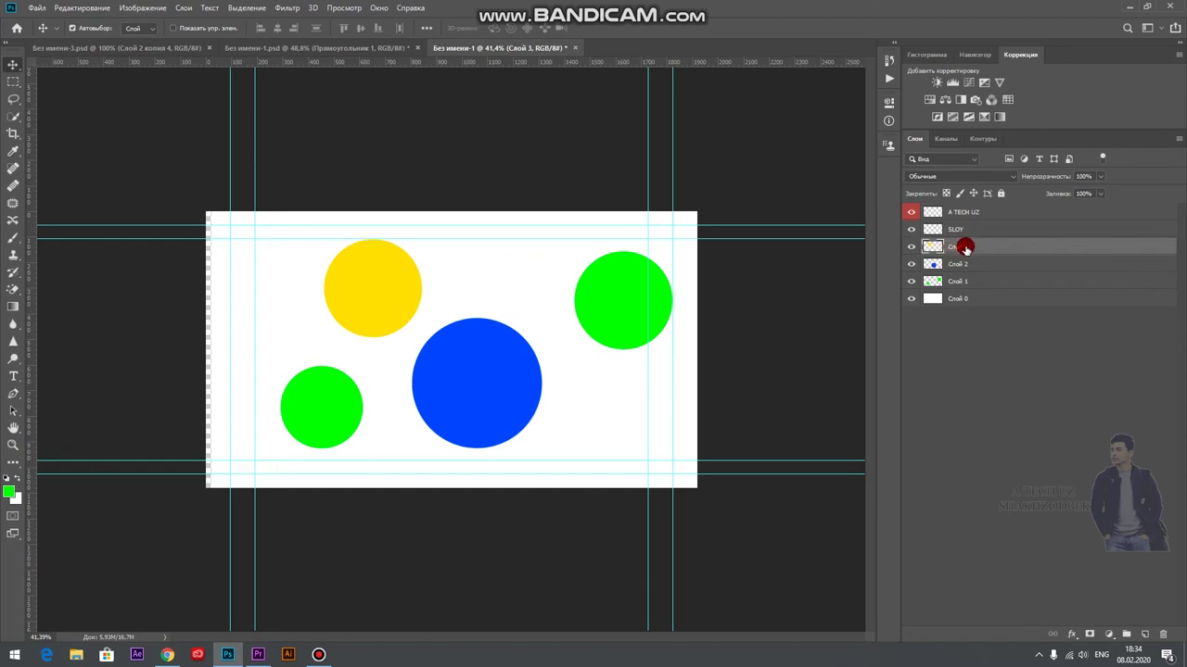
pyautogui.keyDown('shift'); pyautogui.click(960, 231); pyautogui.keyUp('shift')
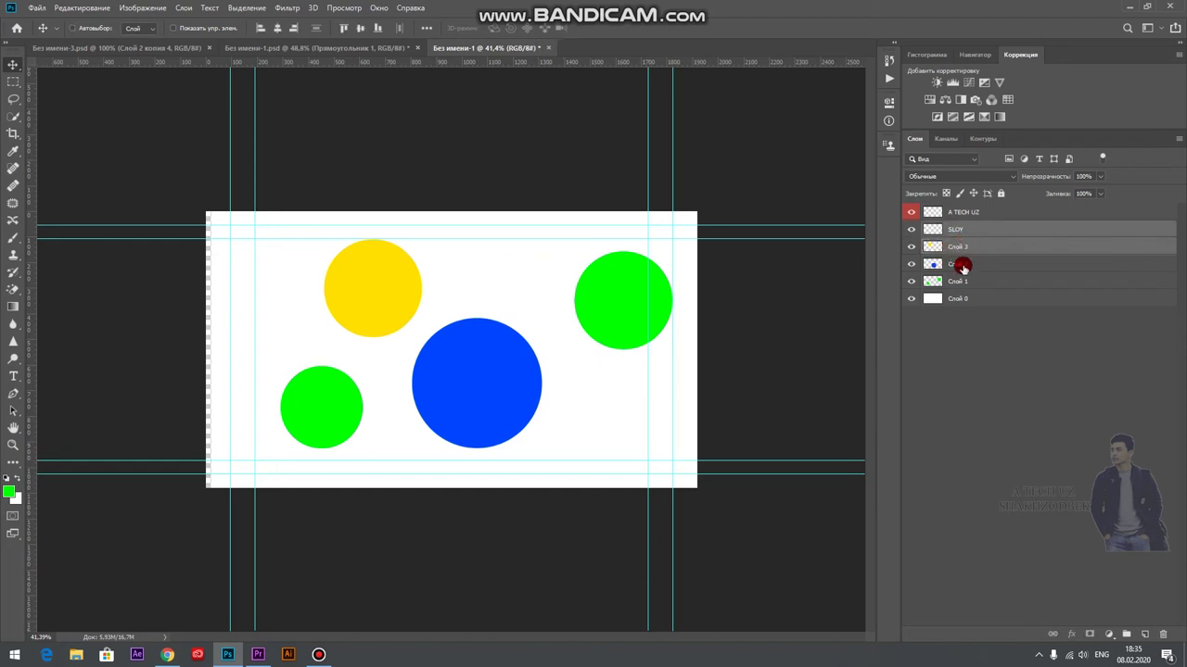
pyautogui.keyDown('shift'); pyautogui.click(962, 266); pyautogui.keyUp('shift')
pyautogui.keyDown('shift'); pyautogui.click(964, 272); pyautogui.keyUp('shift')
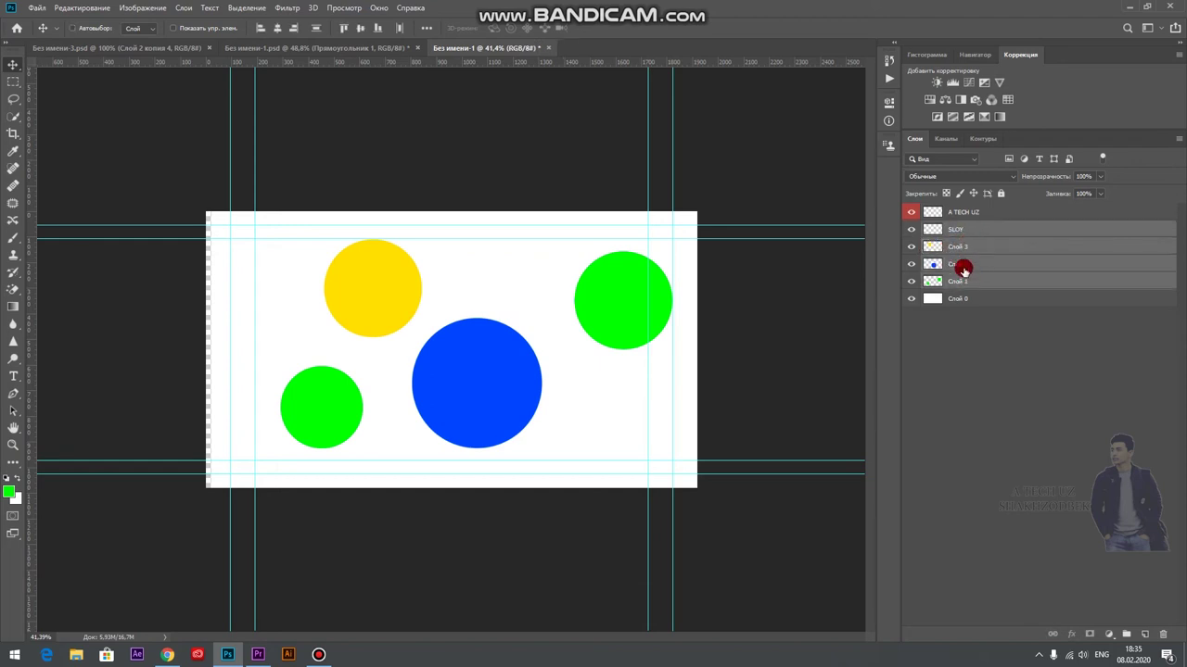
pyautogui.keyDown('ctrl'); pyautogui.click(960, 248); pyautogui.keyUp('ctrl')
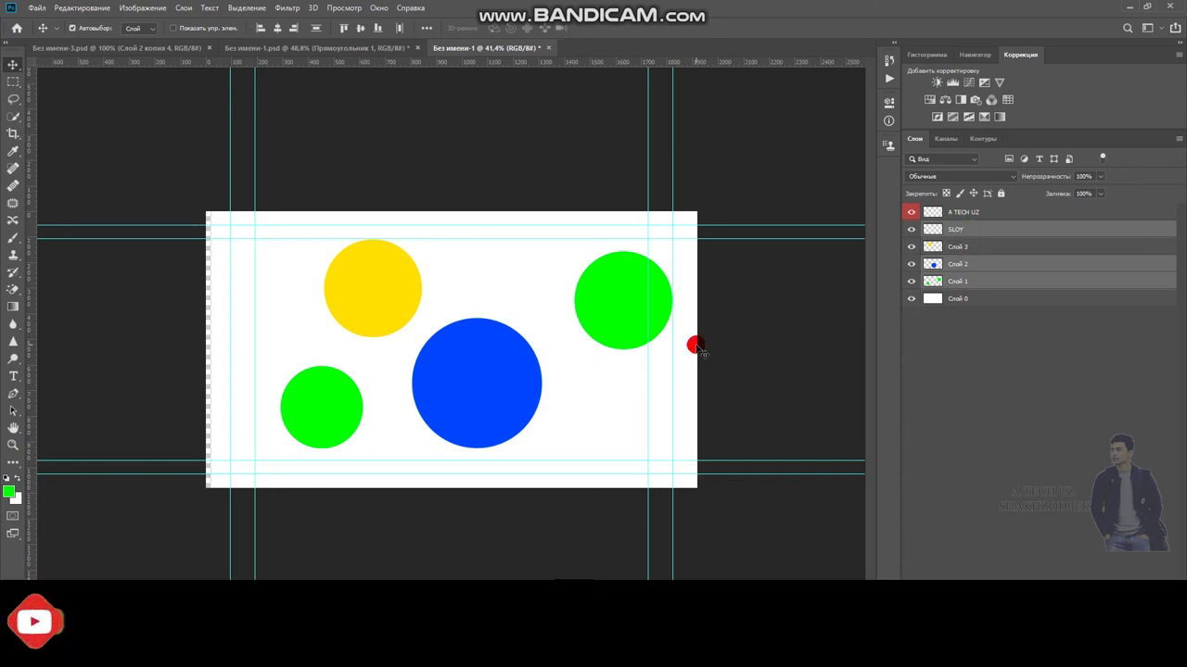
pyautogui.moveTo(985, 239); pyautogui.dragTo(990, 227)
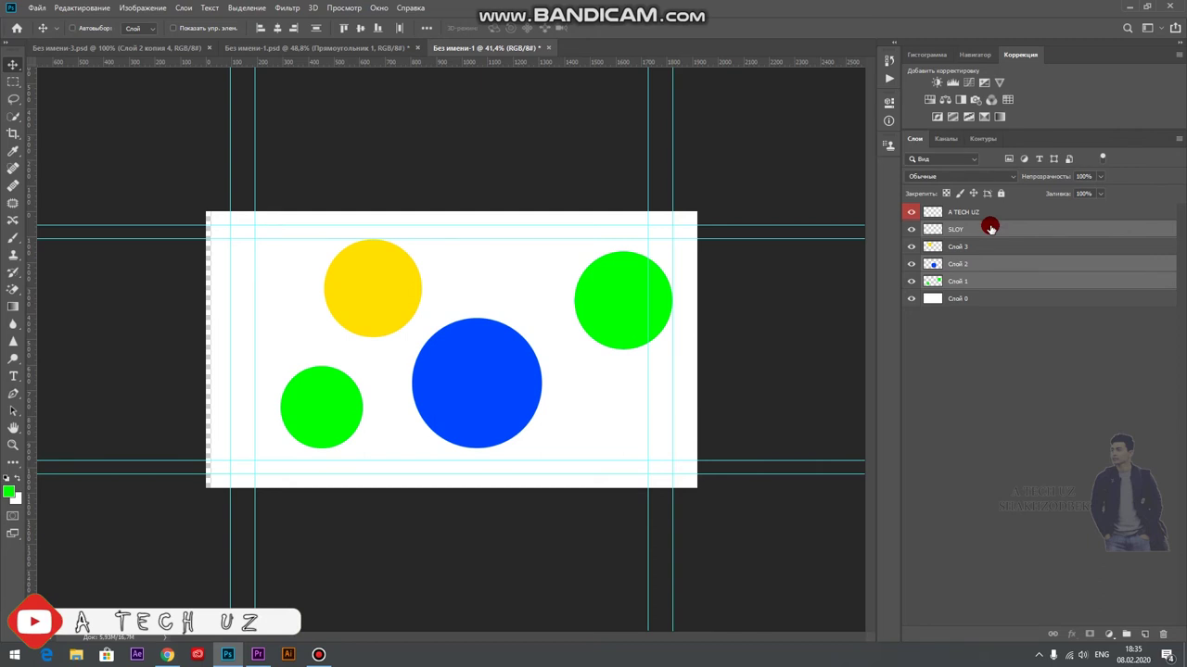
# Group SLOY, Слой 2 and Слой 1 into Группа 1 with no colour label.
pyautogui.rightClick(990, 227)
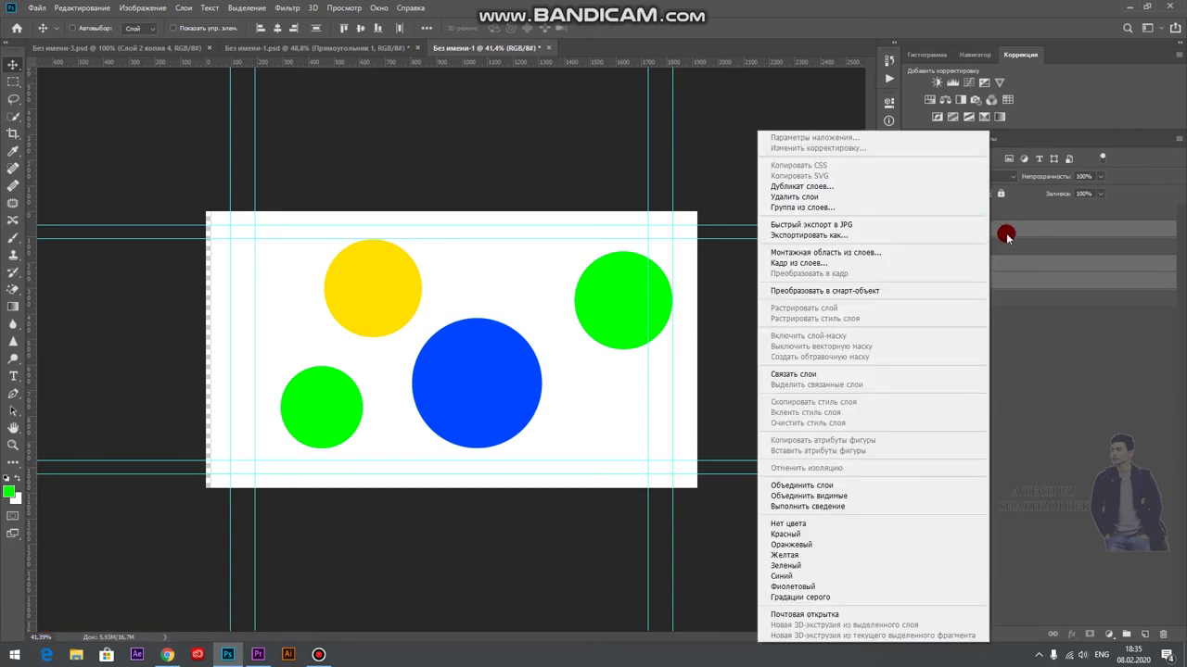
pyautogui.click(816, 210)
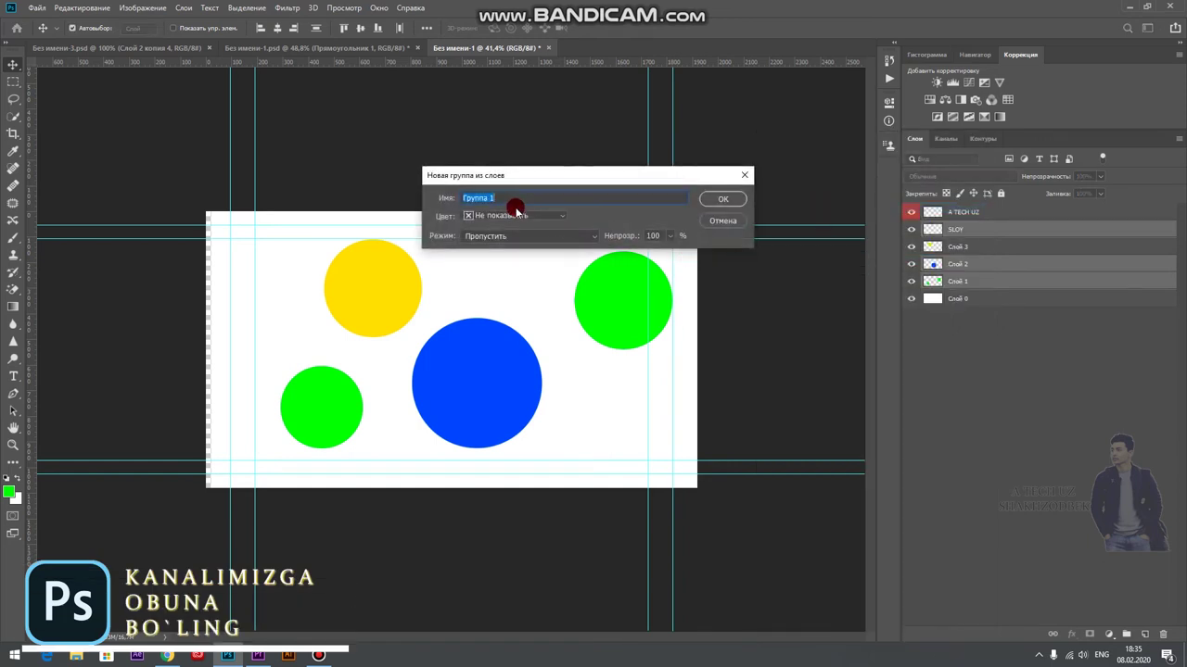
pyautogui.click(473, 216)
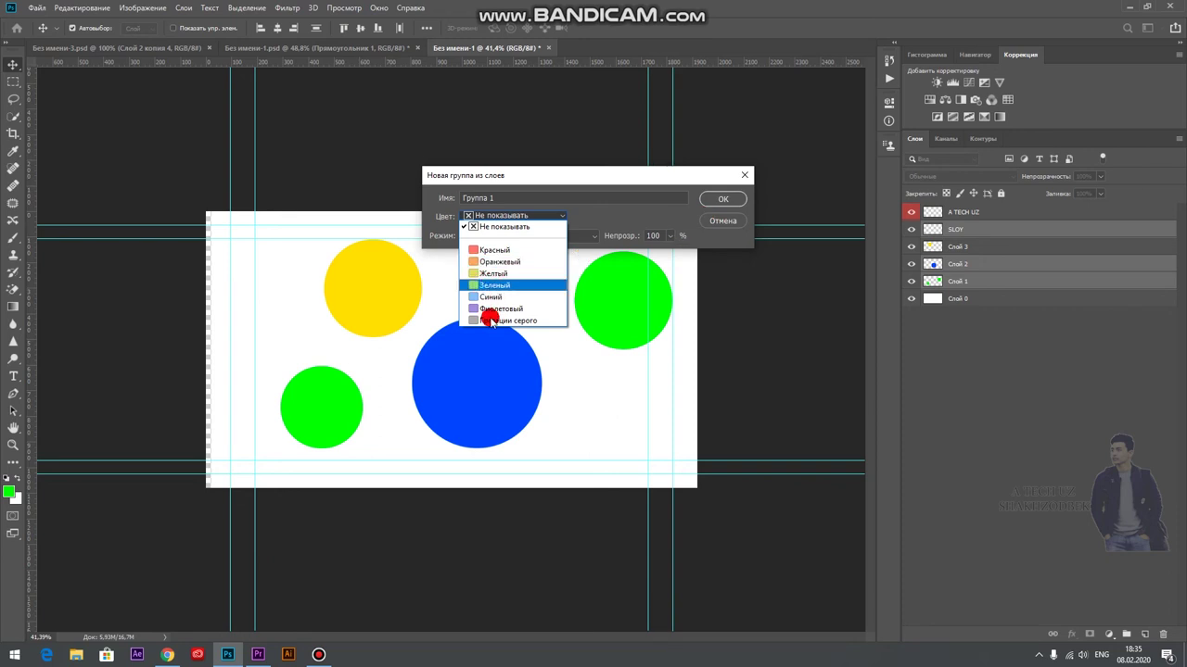
pyautogui.click(720, 204)
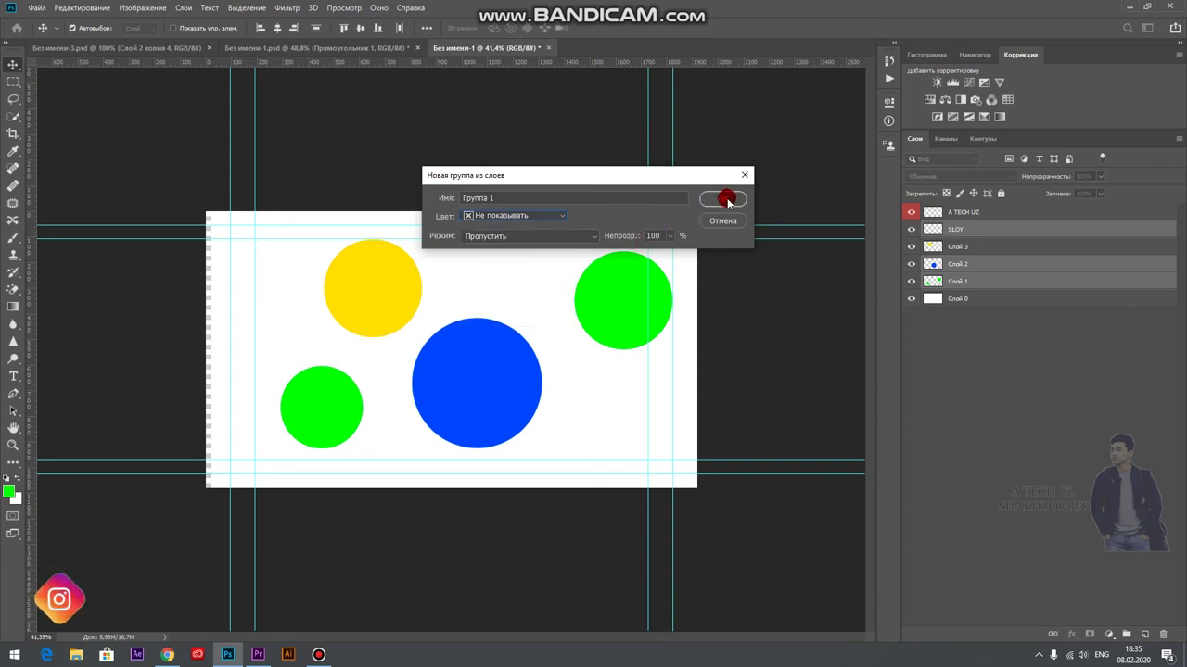
pyautogui.click(720, 204)
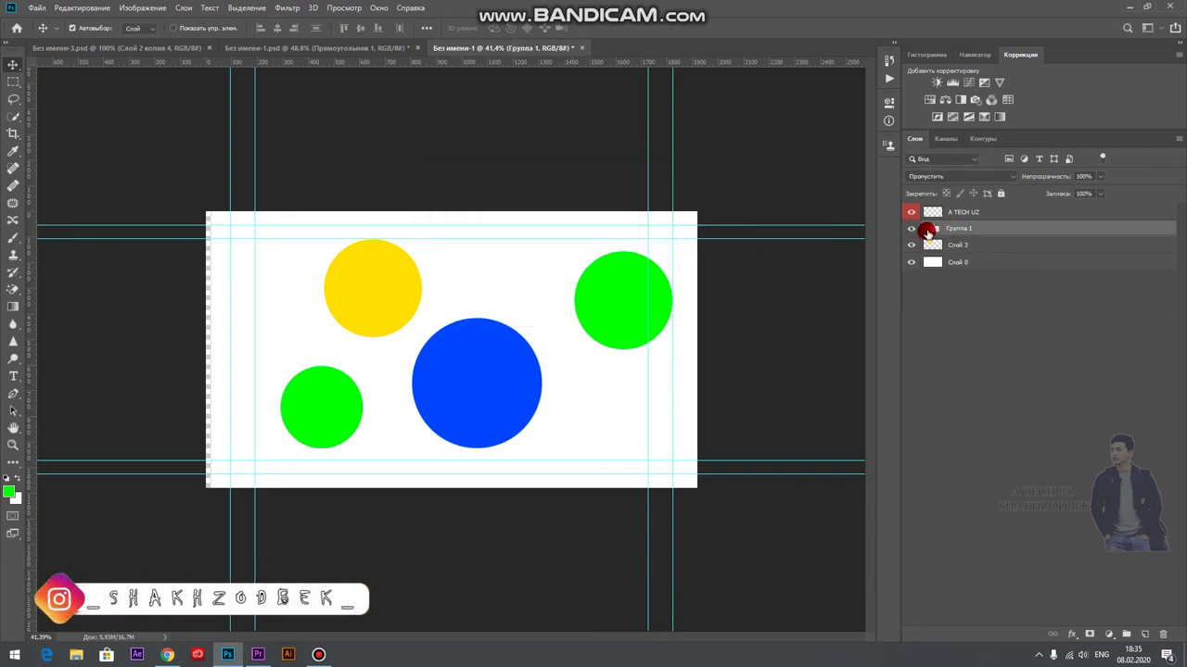
pyautogui.click(925, 229)
pyautogui.click(923, 231)
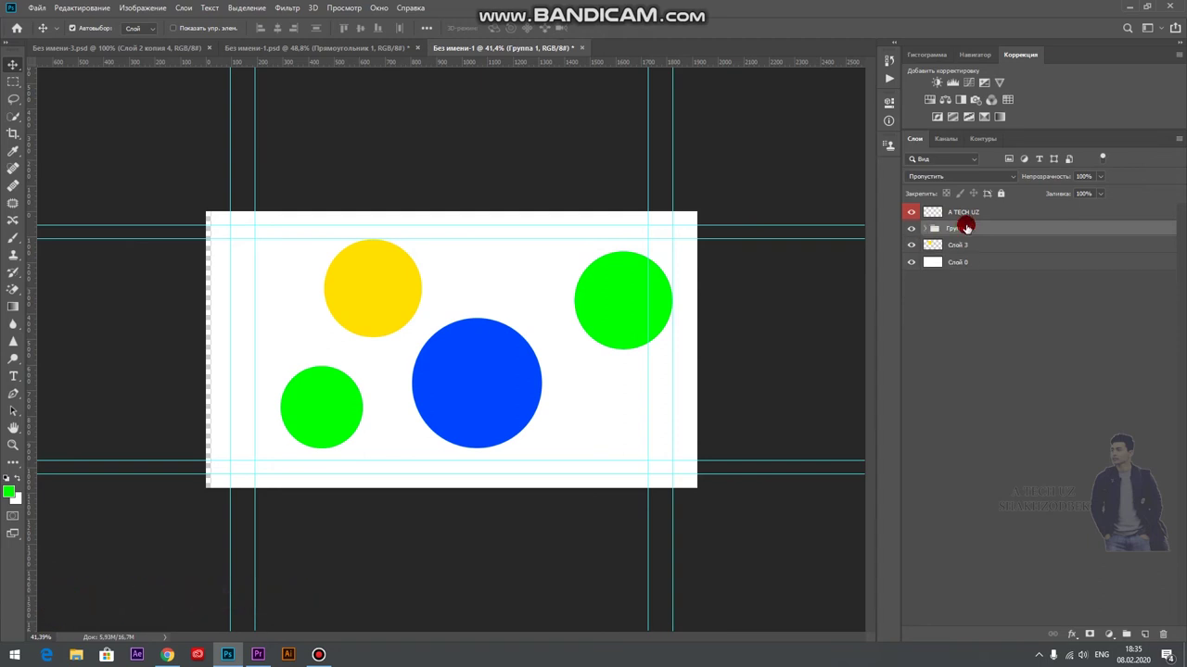
pyautogui.rightClick(965, 228)
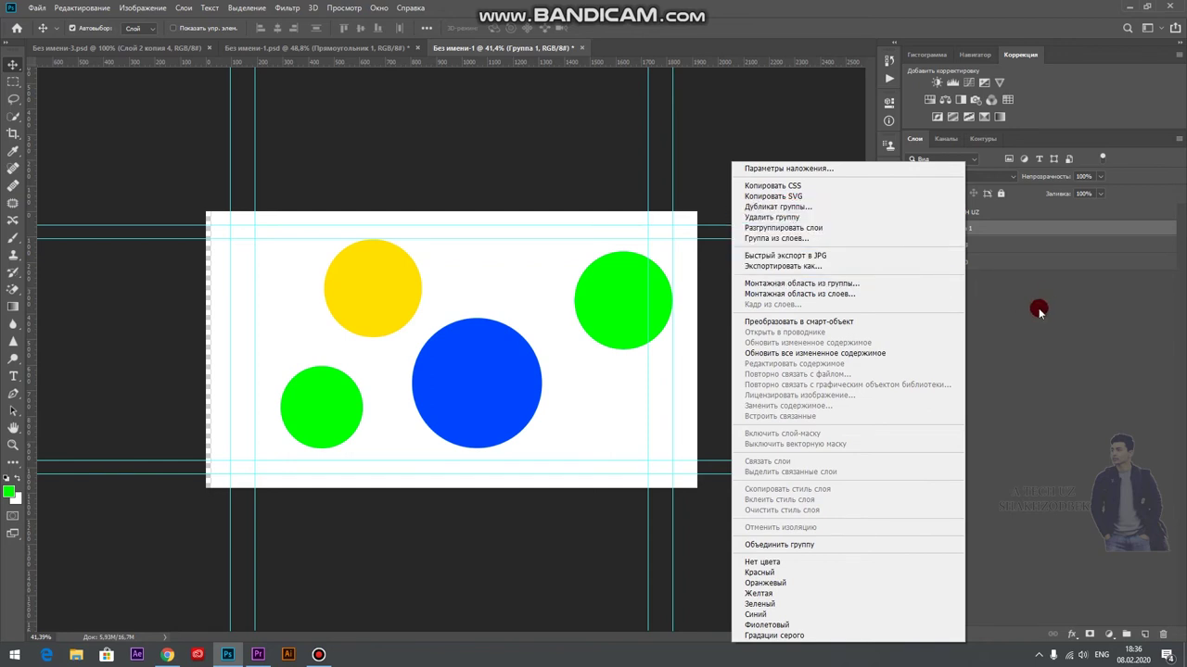
# Duplicate Группа 1 as Группа 1 копия.
pyautogui.click(1013, 294)
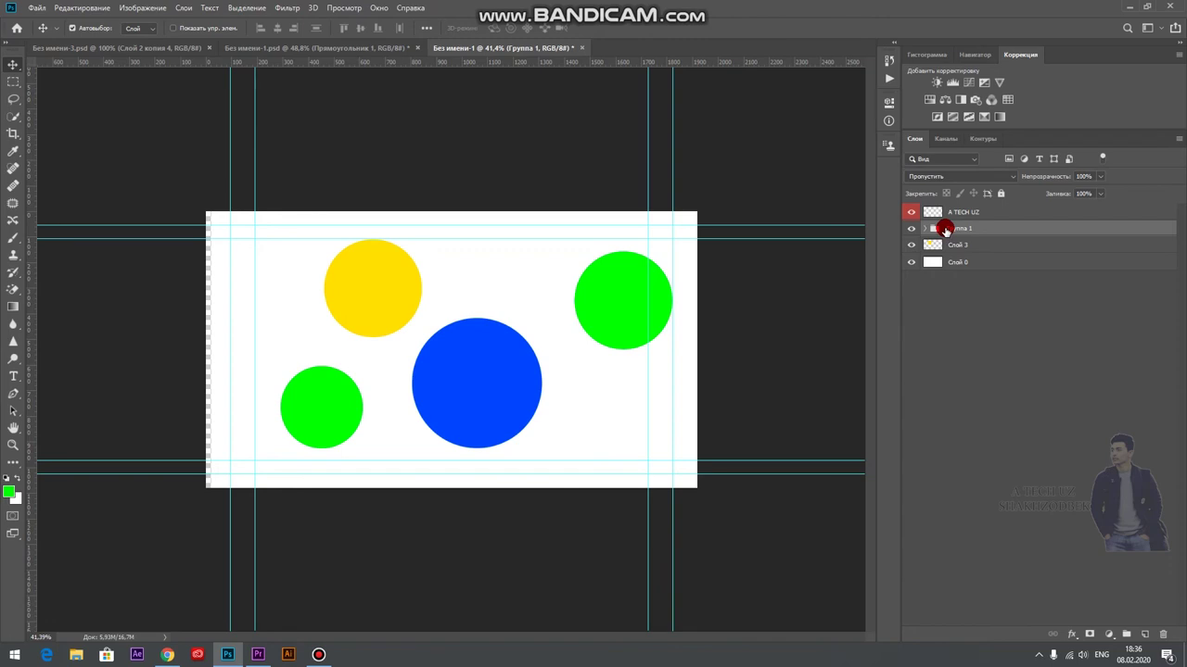
pyautogui.rightClick(954, 231)
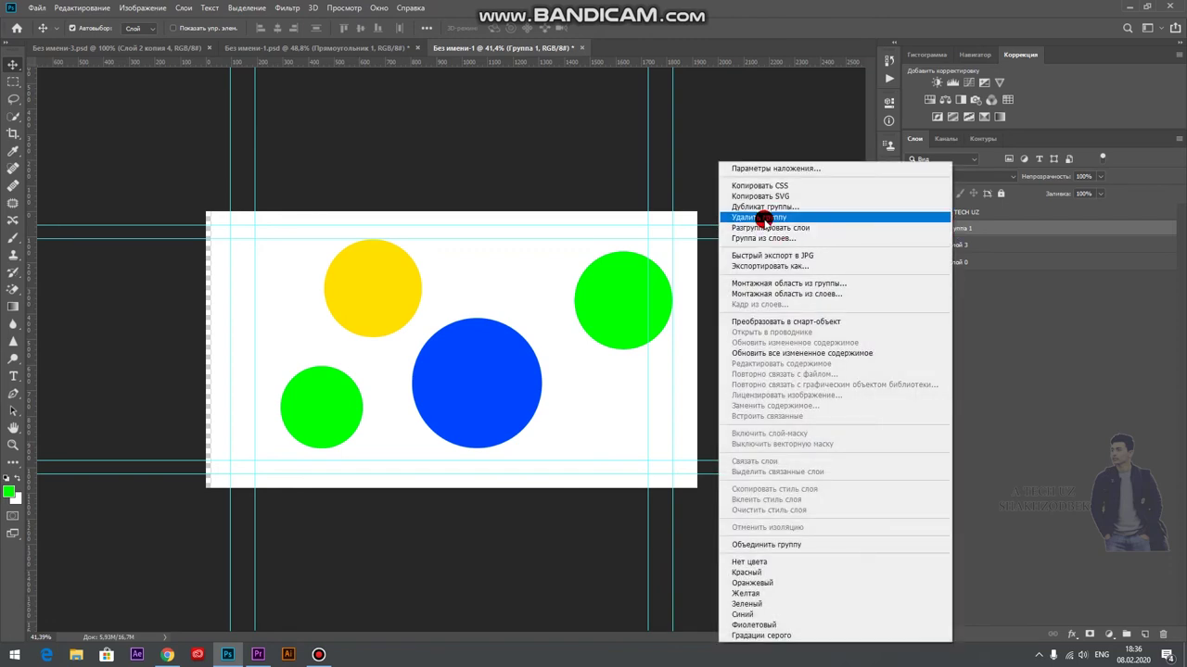
pyautogui.click(757, 206)
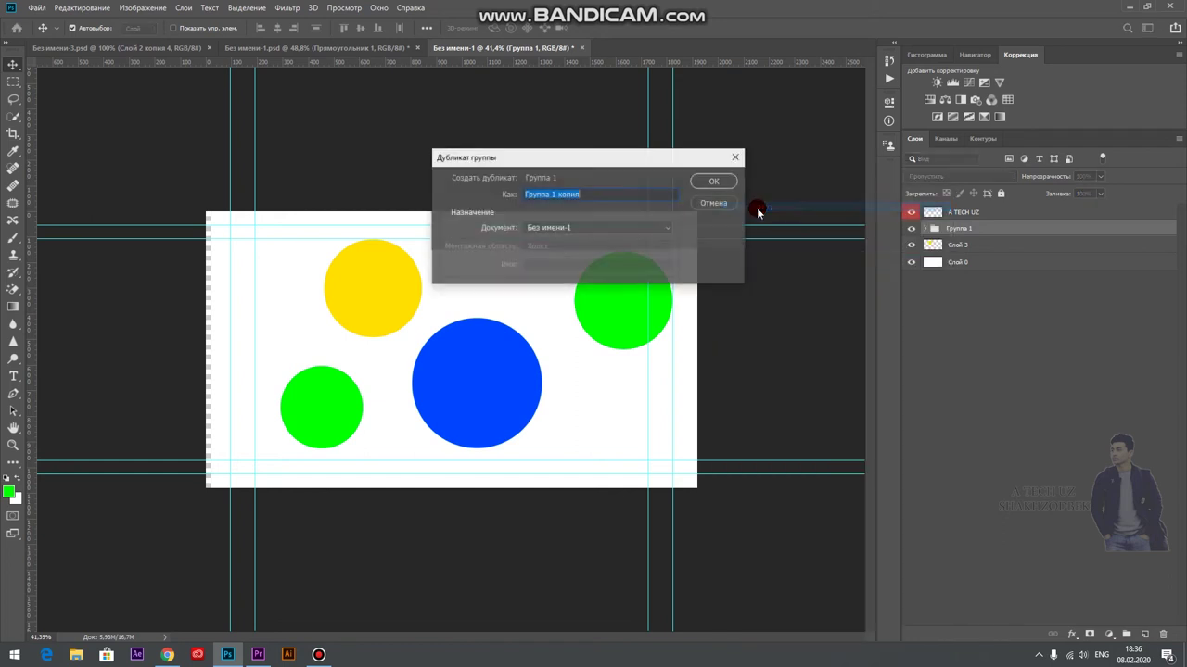
pyautogui.click(710, 182)
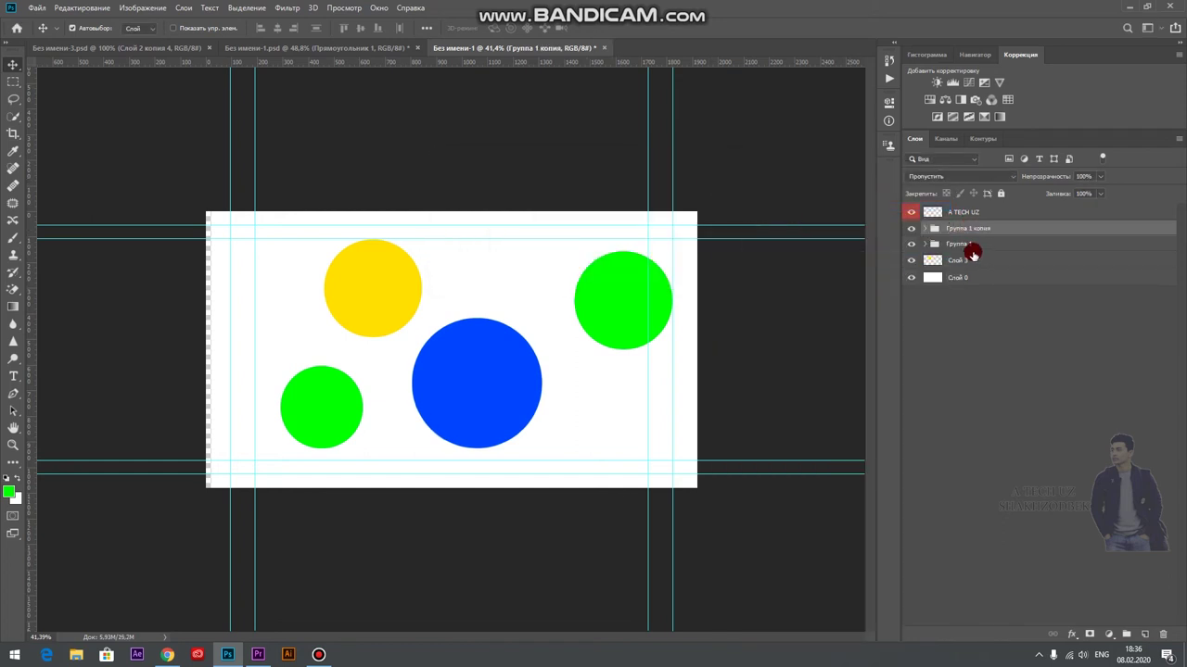
# Move the copied group's green circle on Слой 1 down the canvas.
pyautogui.moveTo(972, 252); pyautogui.dragTo(932, 234)
pyautogui.click(924, 229)
pyautogui.click(932, 232)
pyautogui.moveTo(631, 345)
pyautogui.mouseDown()
pyautogui.moveTo(596, 419)
pyautogui.moveTo(633, 317)
pyautogui.mouseUp()
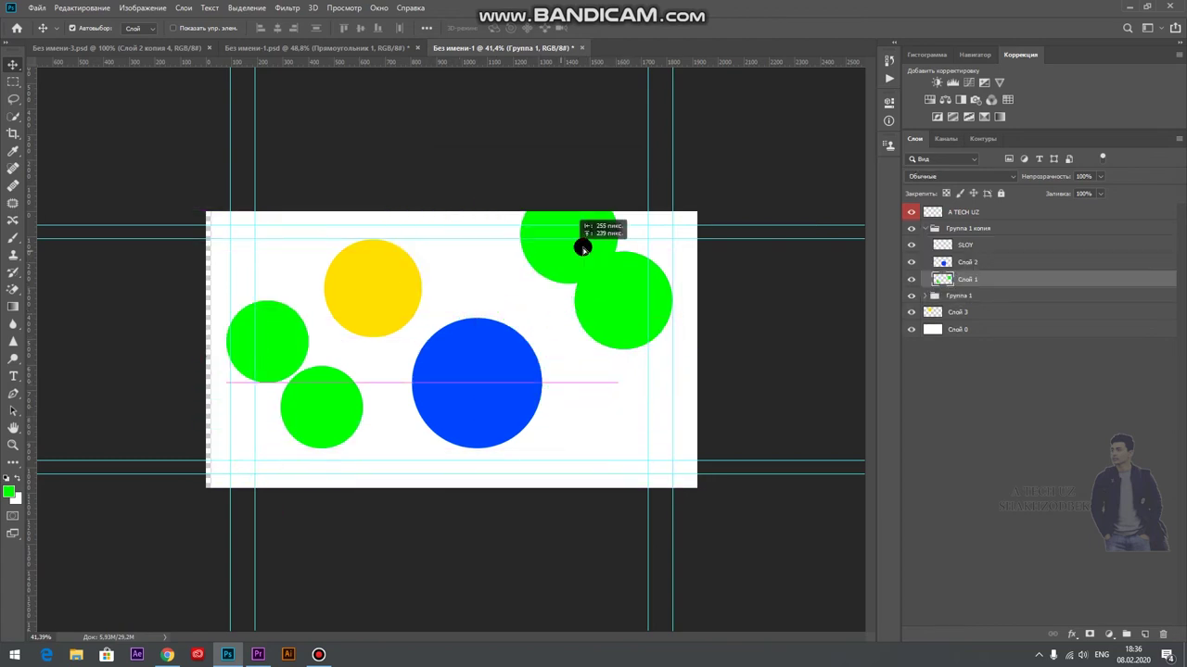
pyautogui.moveTo(633, 317); pyautogui.dragTo(633, 316)
pyautogui.click(939, 277)
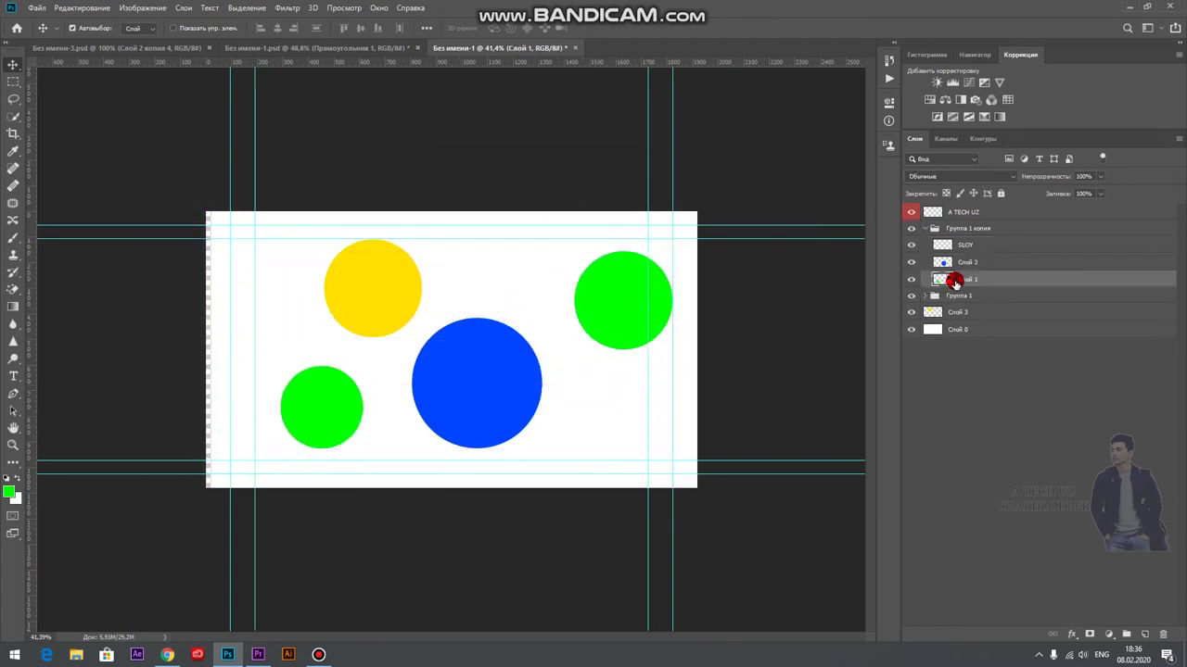
pyautogui.click(953, 230)
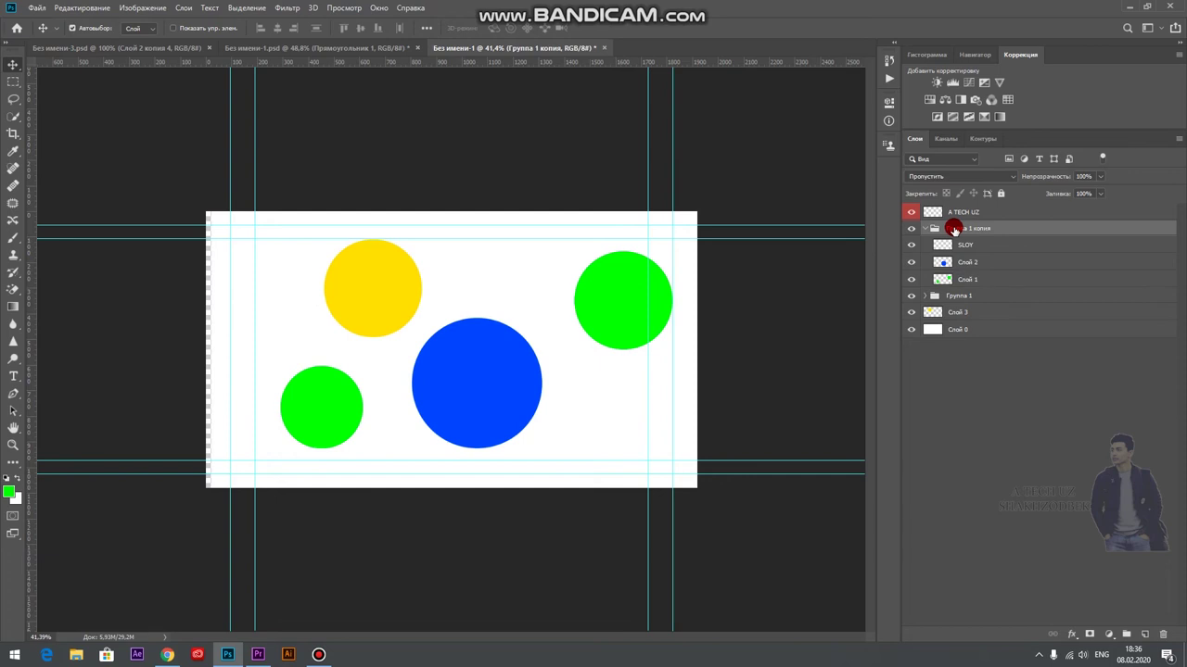
pyautogui.rightClick(954, 230)
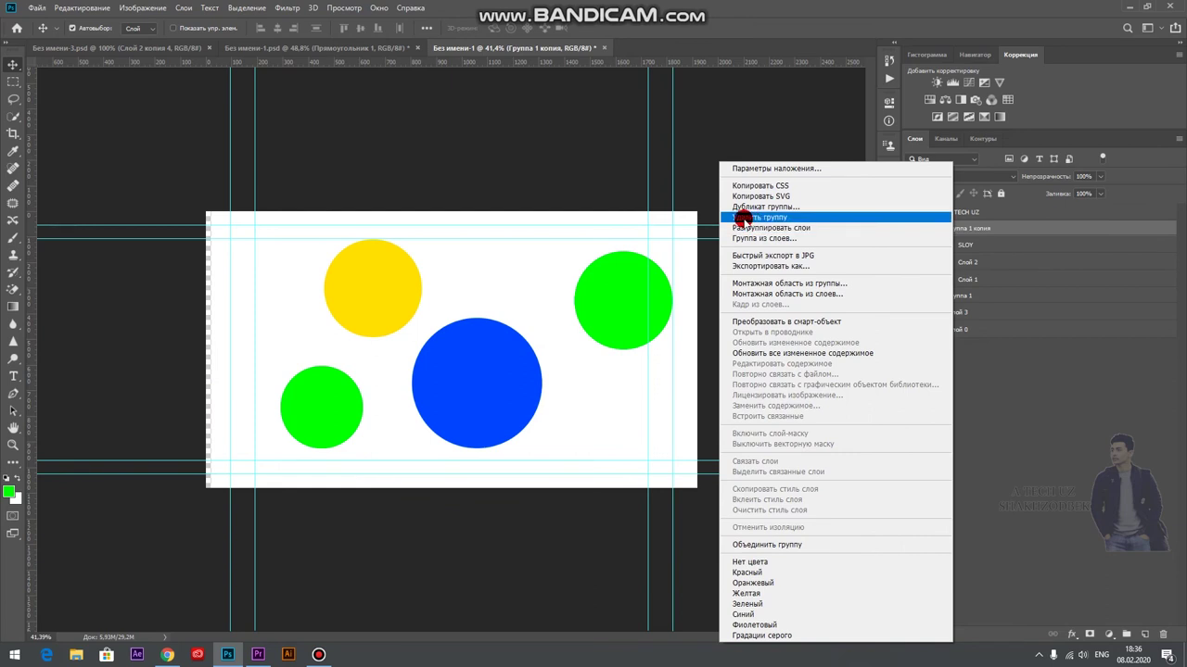
# Delete the Группа 1 копия group together with its layers.
pyautogui.click(745, 218)
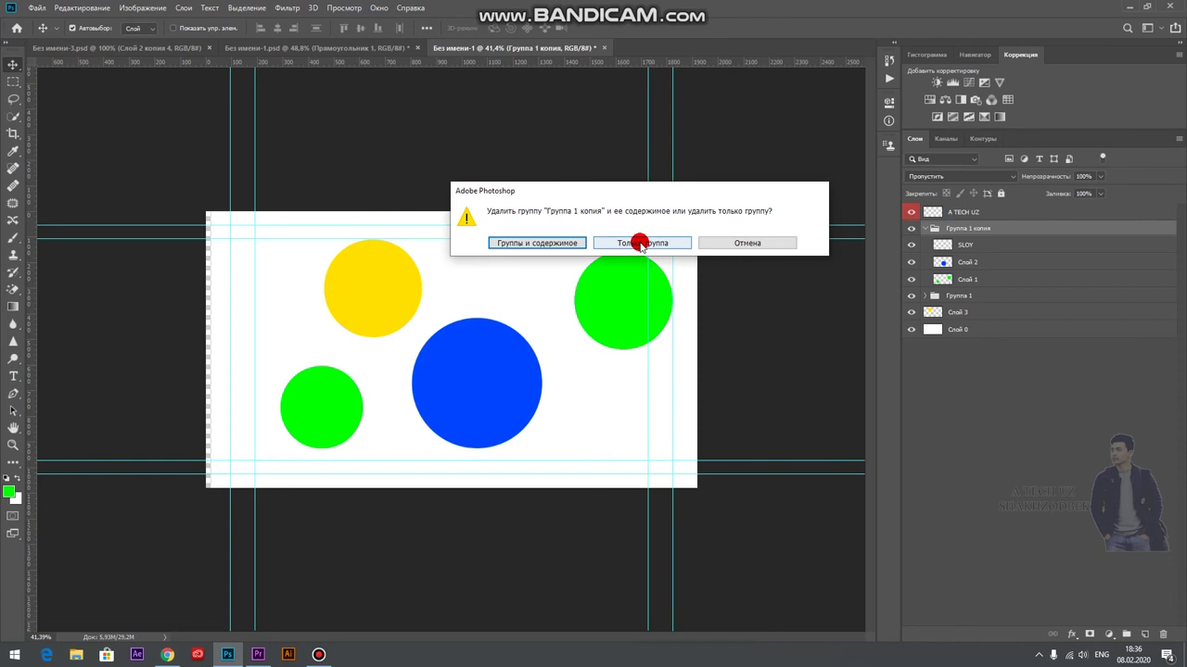
pyautogui.click(649, 243)
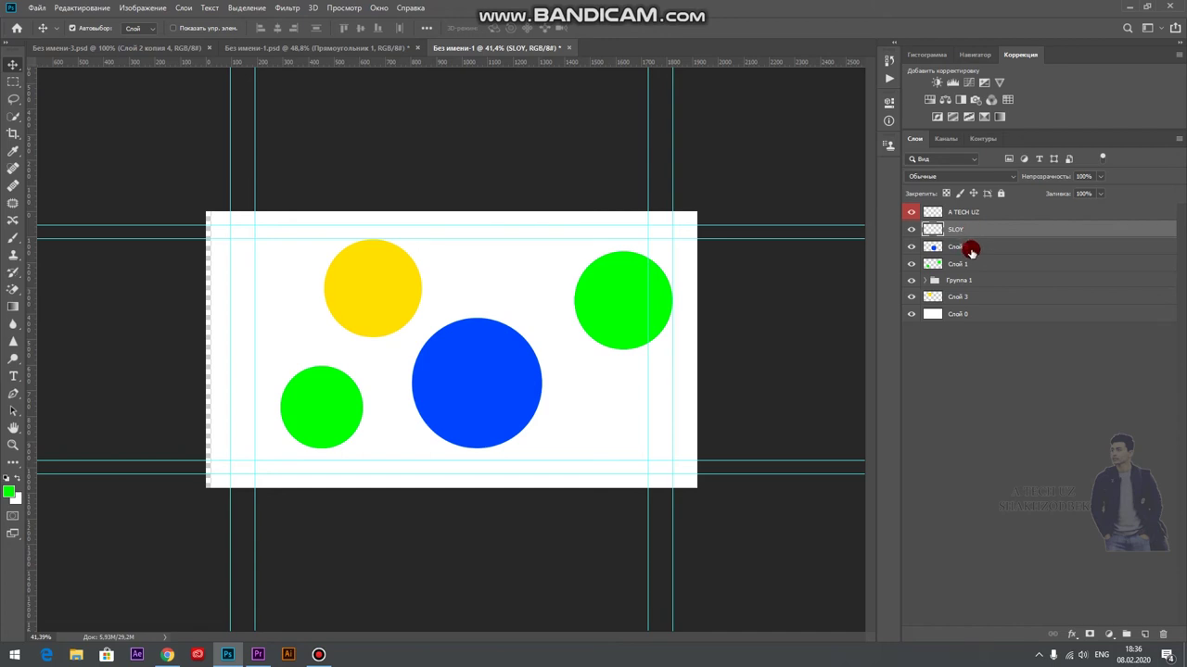
pyautogui.hotkey('ctrl', 'g')
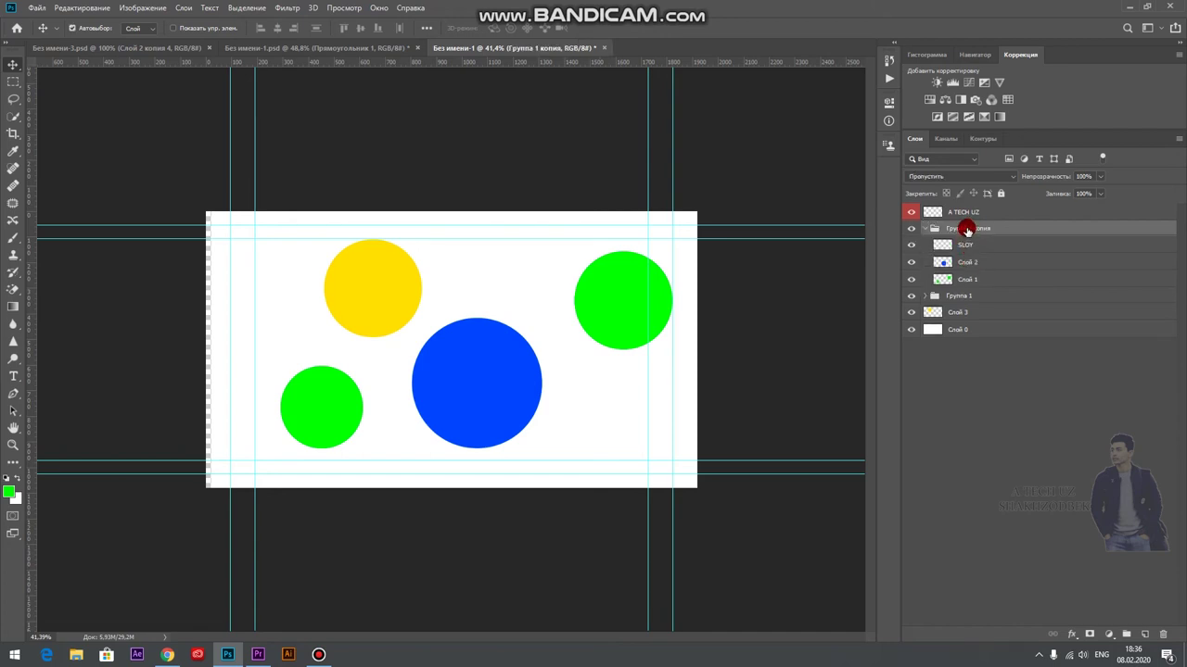
pyautogui.rightClick(967, 229)
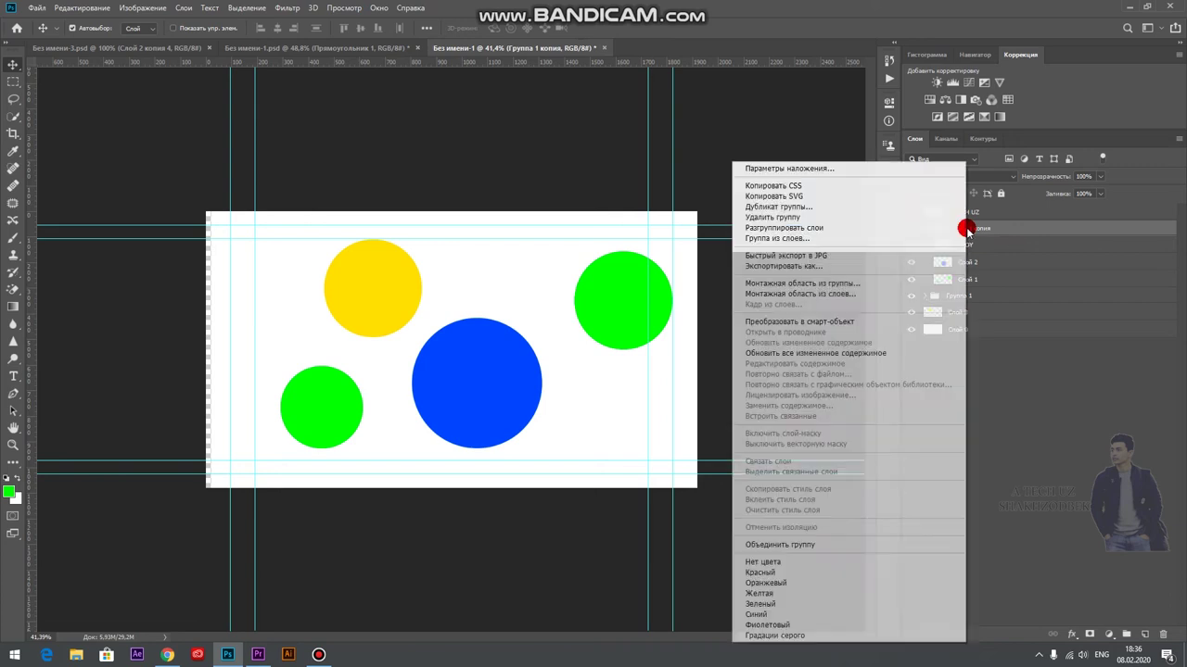
pyautogui.click(753, 219)
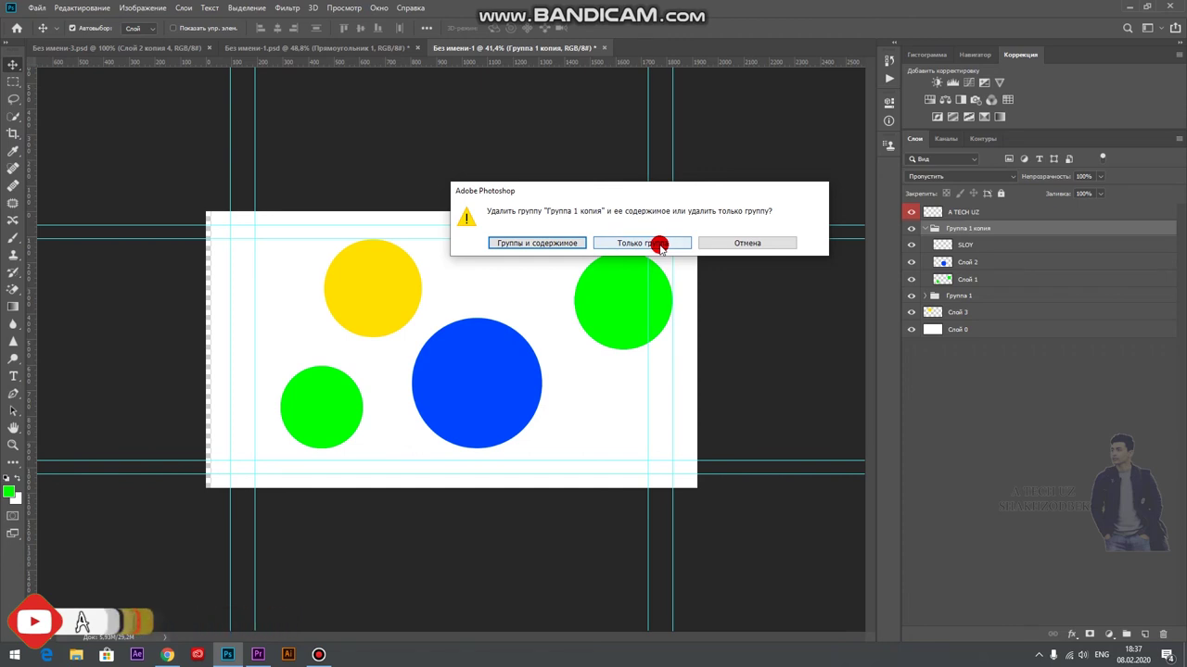
pyautogui.click(535, 243)
# Select and expand Группа 1 to show its layers.
pyautogui.click(946, 231)
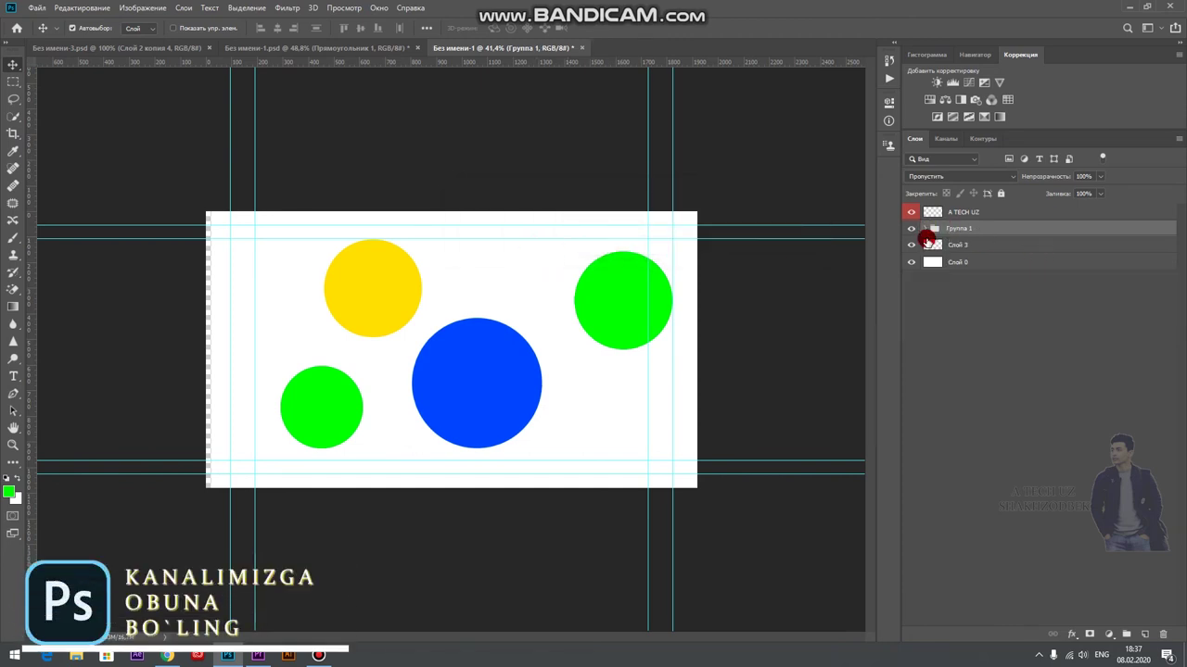
pyautogui.moveTo(929, 232); pyautogui.dragTo(969, 233)
pyautogui.rightClick(972, 228)
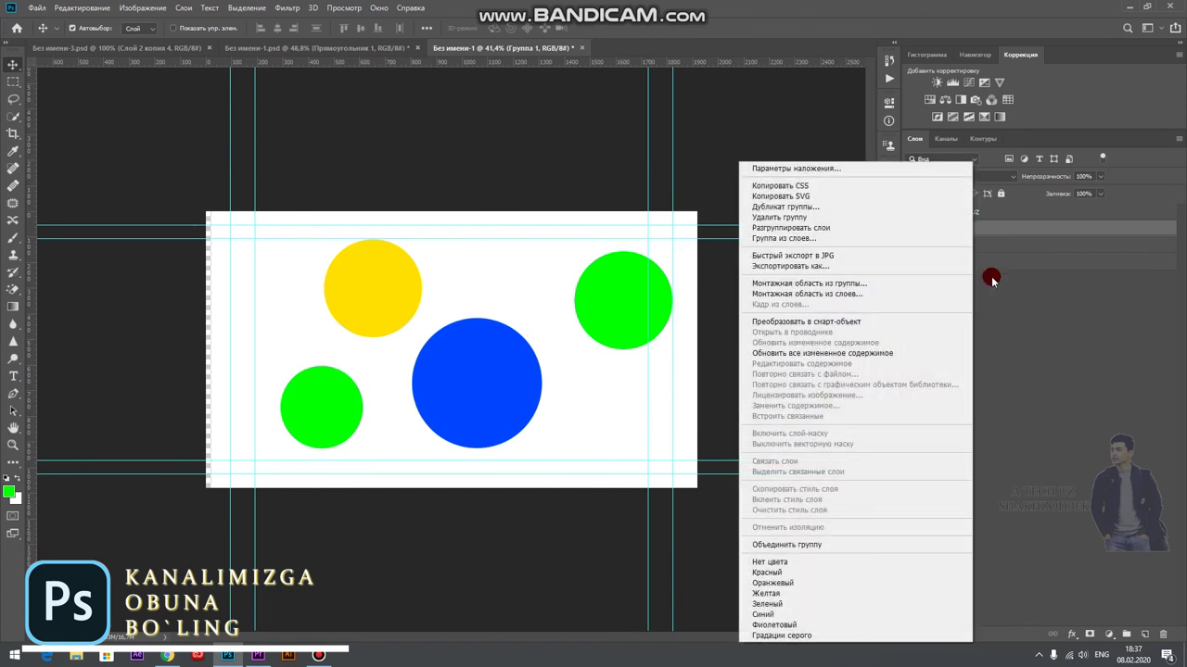
pyautogui.click(990, 276)
pyautogui.click(923, 230)
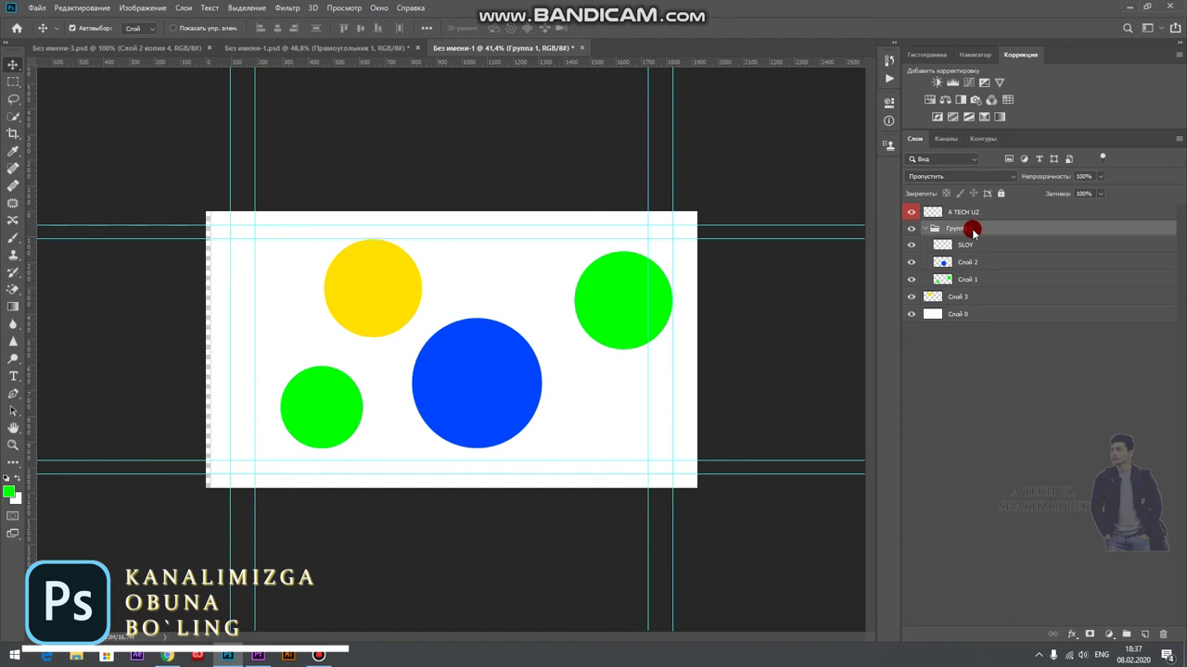
pyautogui.rightClick(972, 230)
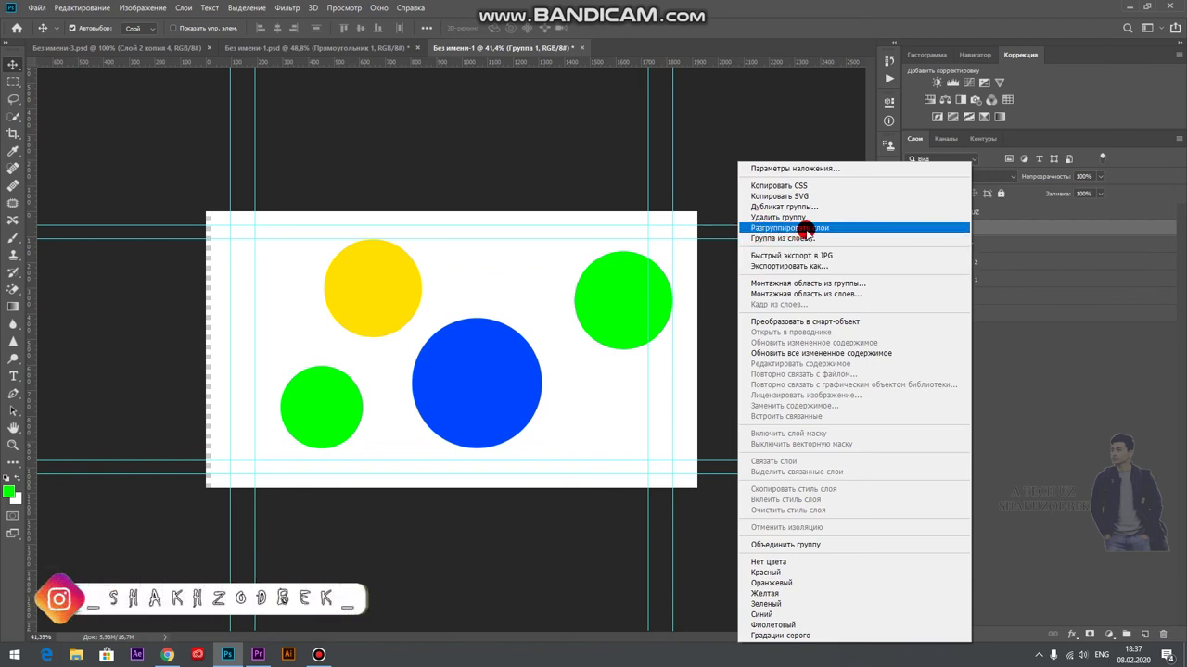
# Ungroup Группа 1, then select SLOY, Слой 2 and Слой 1 together.
pyautogui.click(790, 228)
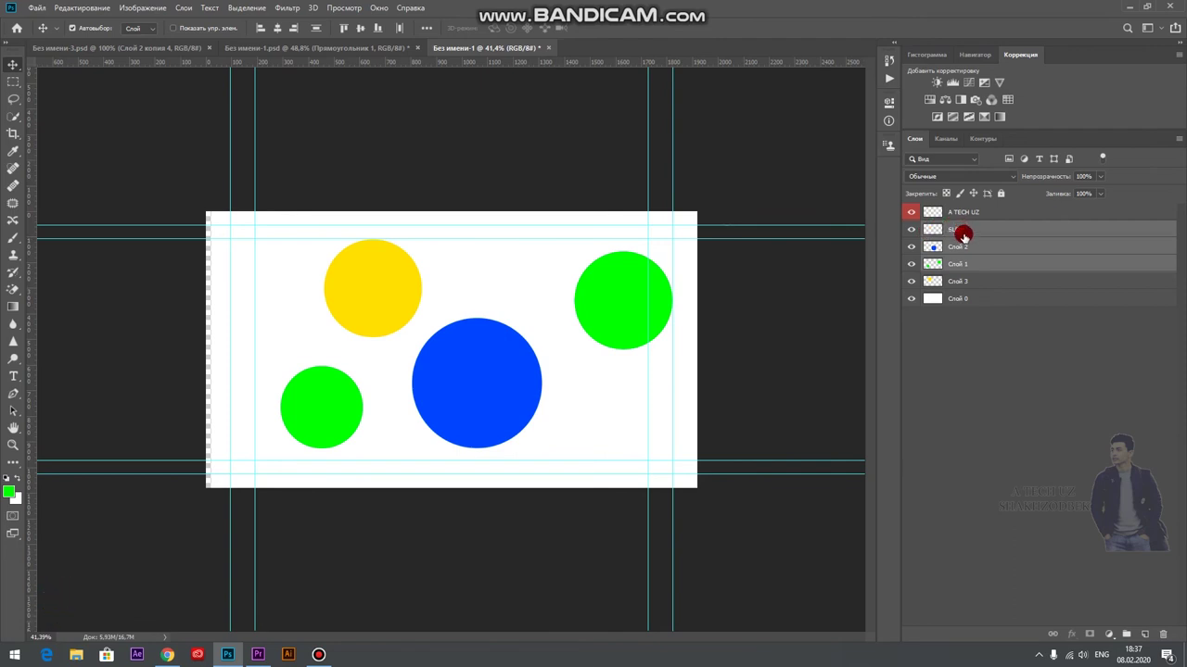
pyautogui.click(958, 332)
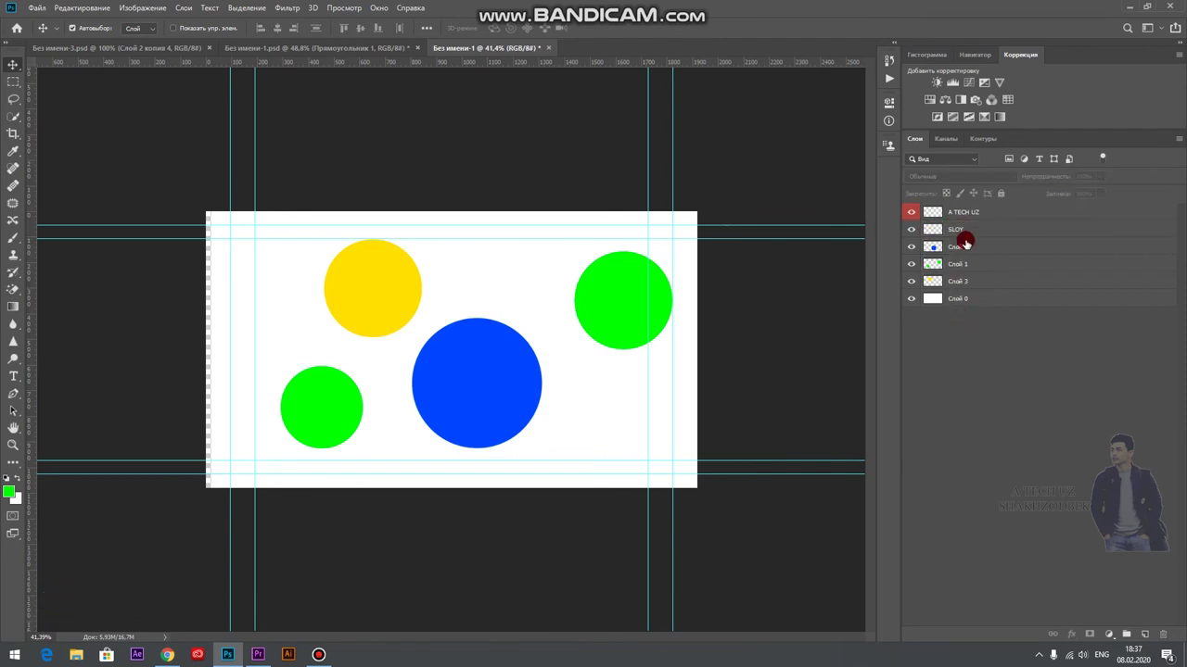
pyautogui.click(958, 228)
pyautogui.keyDown('ctrl'); pyautogui.click(961, 247); pyautogui.keyUp('ctrl')
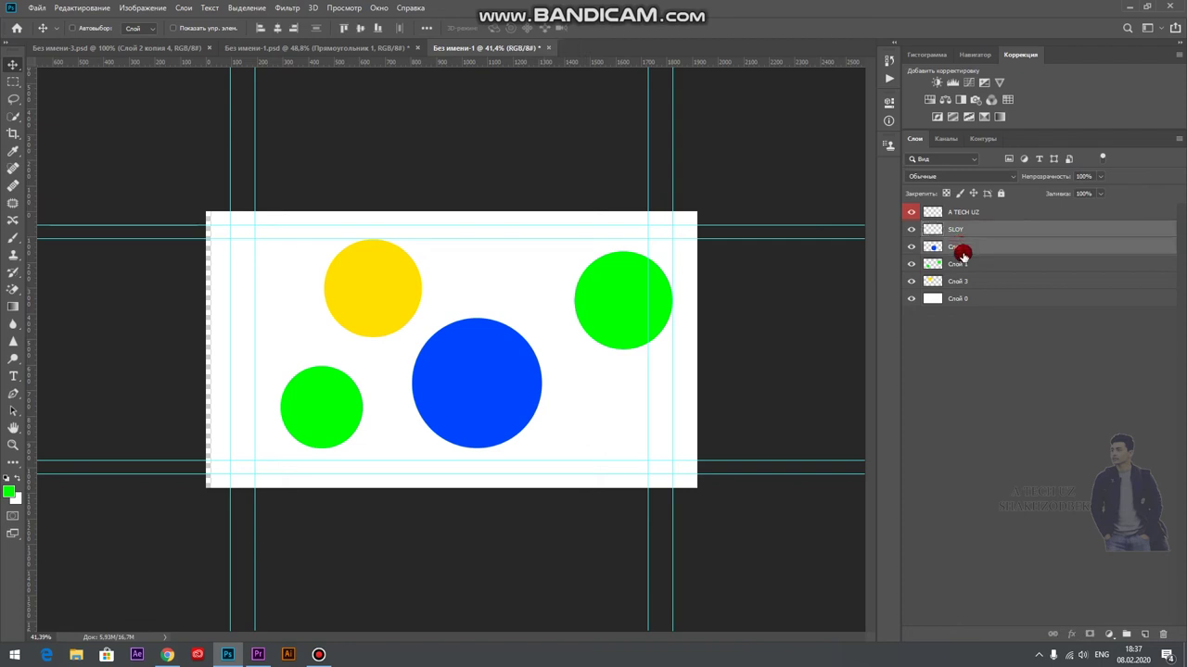
pyautogui.keyDown('ctrl'); pyautogui.click(964, 266); pyautogui.keyUp('ctrl')
pyautogui.rightClick(966, 248)
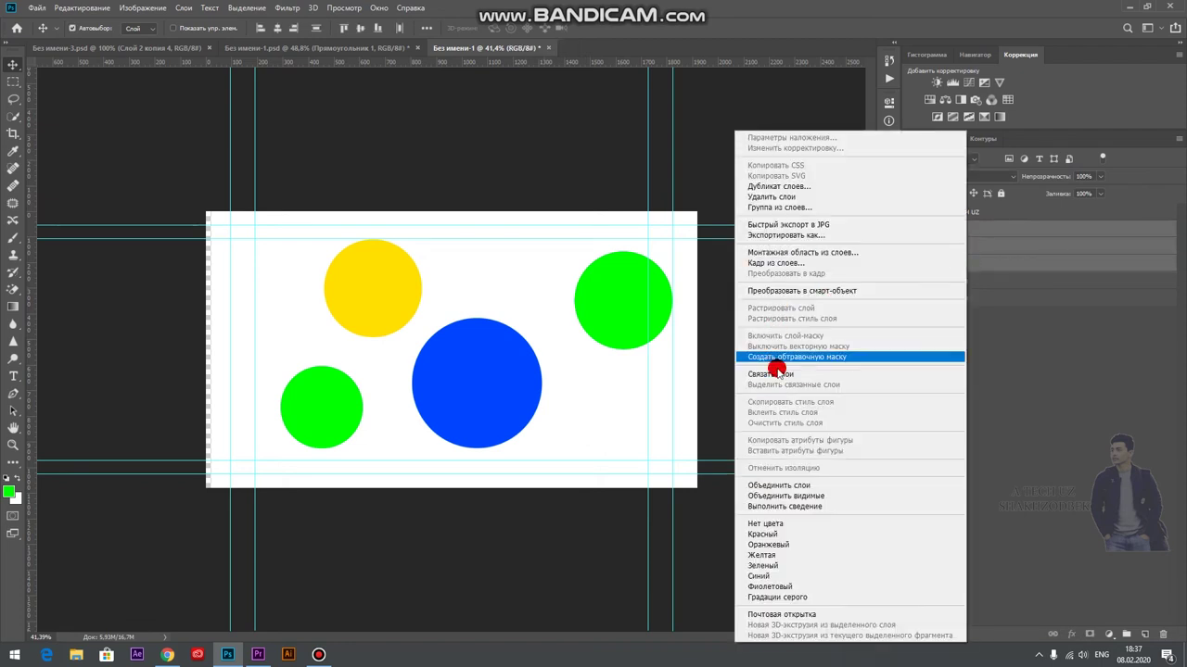
# Link SLOY, Слой 2 and Слой 1 and drag their circles together.
pyautogui.click(777, 374)
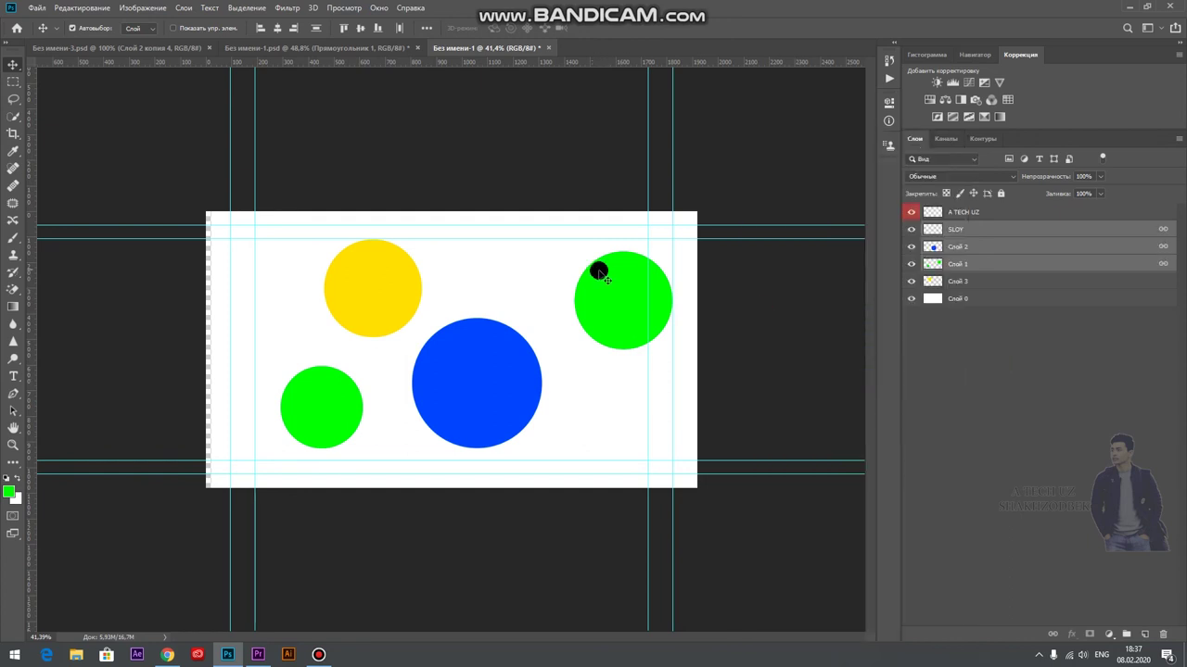
pyautogui.moveTo(609, 300)
pyautogui.mouseDown()
pyautogui.moveTo(493, 255)
pyautogui.moveTo(551, 260)
pyautogui.moveTo(540, 231)
pyautogui.moveTo(596, 318)
pyautogui.moveTo(597, 272)
pyautogui.moveTo(485, 278)
pyautogui.moveTo(594, 265)
pyautogui.moveTo(593, 294)
pyautogui.moveTo(548, 288)
pyautogui.moveTo(593, 293)
pyautogui.moveTo(528, 307)
pyautogui.moveTo(551, 320)
pyautogui.moveTo(597, 255)
pyautogui.moveTo(612, 294)
pyautogui.mouseUp()
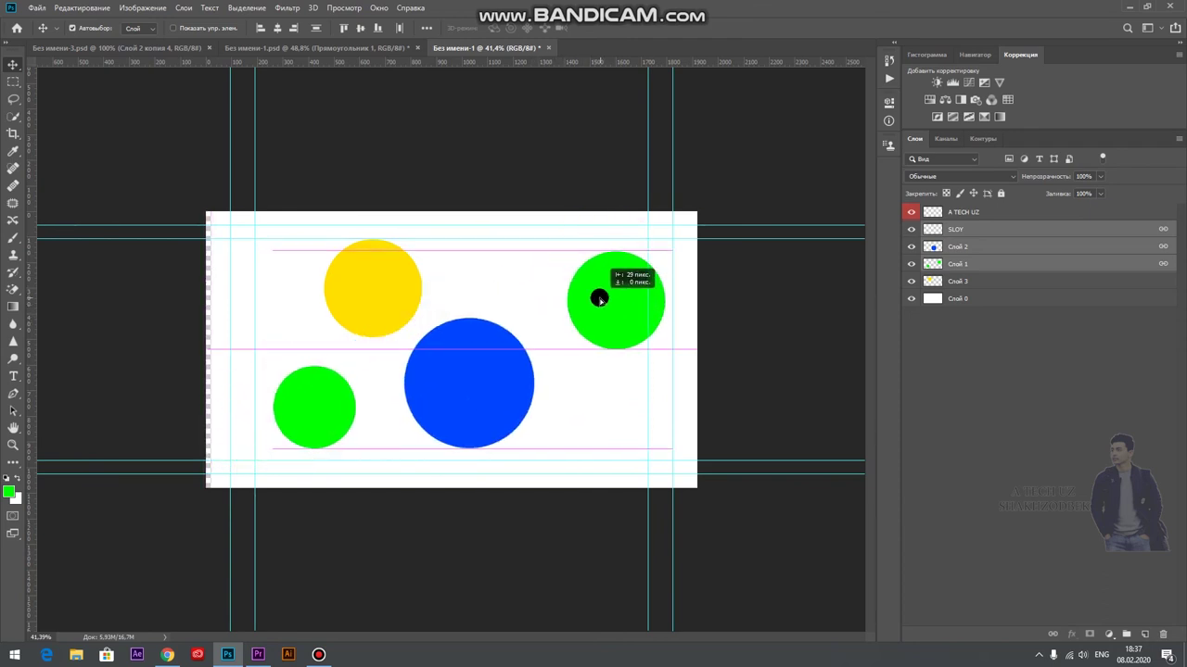
pyautogui.click(560, 338)
pyautogui.click(313, 358)
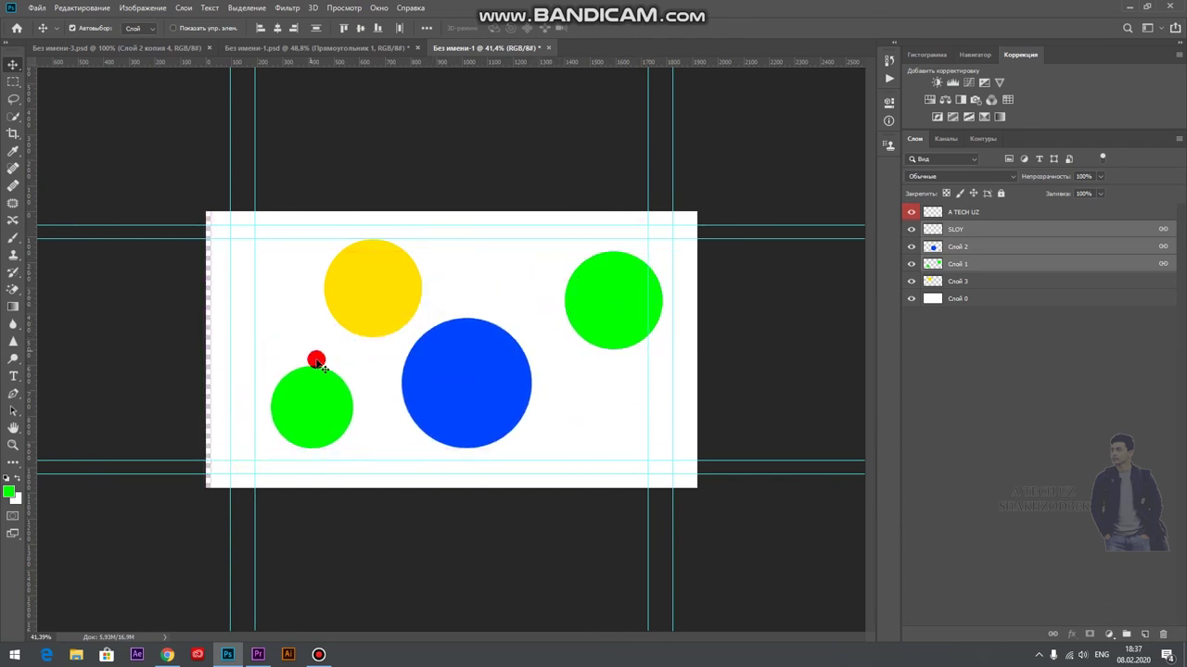
pyautogui.click(942, 298)
# Move the yellow circle up-left and shift the linked blue and green circles right.
pyautogui.moveTo(397, 279); pyautogui.dragTo(350, 281)
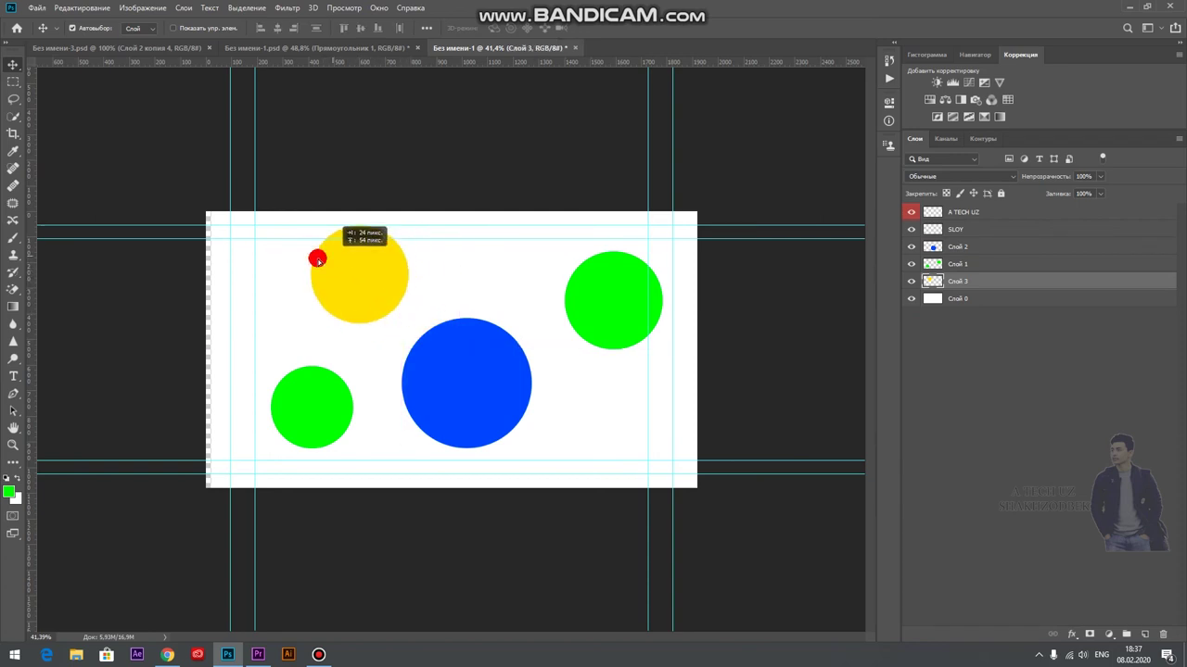
pyautogui.moveTo(350, 281); pyautogui.dragTo(320, 292)
pyautogui.moveTo(448, 392); pyautogui.dragTo(476, 371)
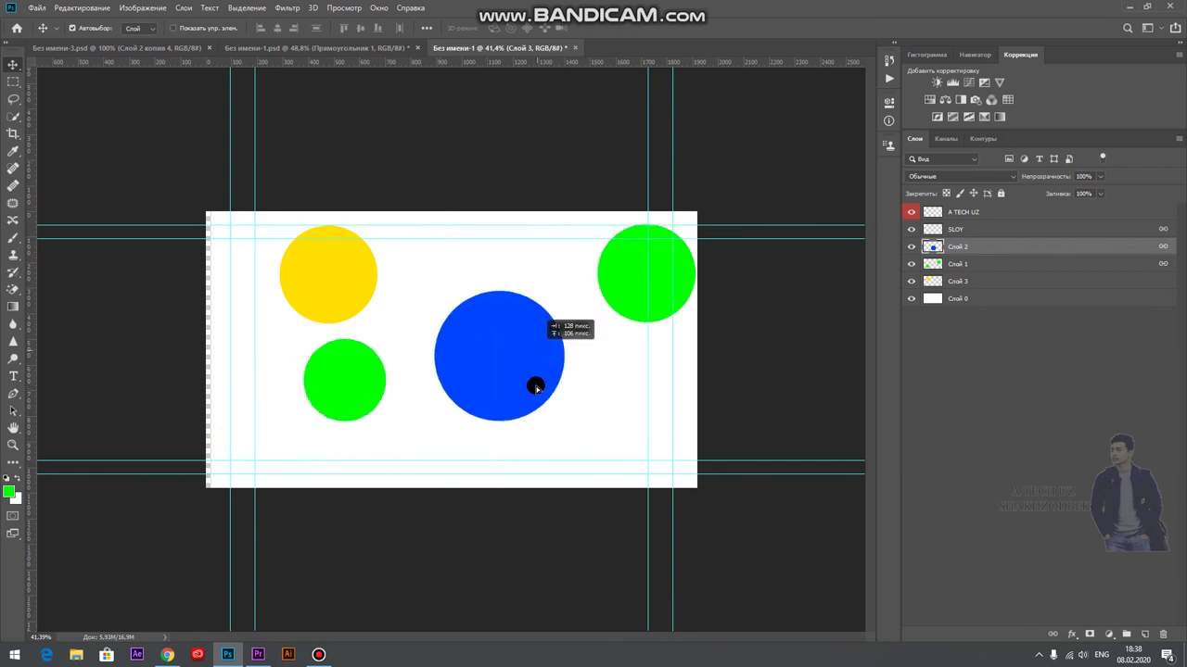
pyautogui.moveTo(477, 372); pyautogui.dragTo(503, 371)
pyautogui.click(913, 285)
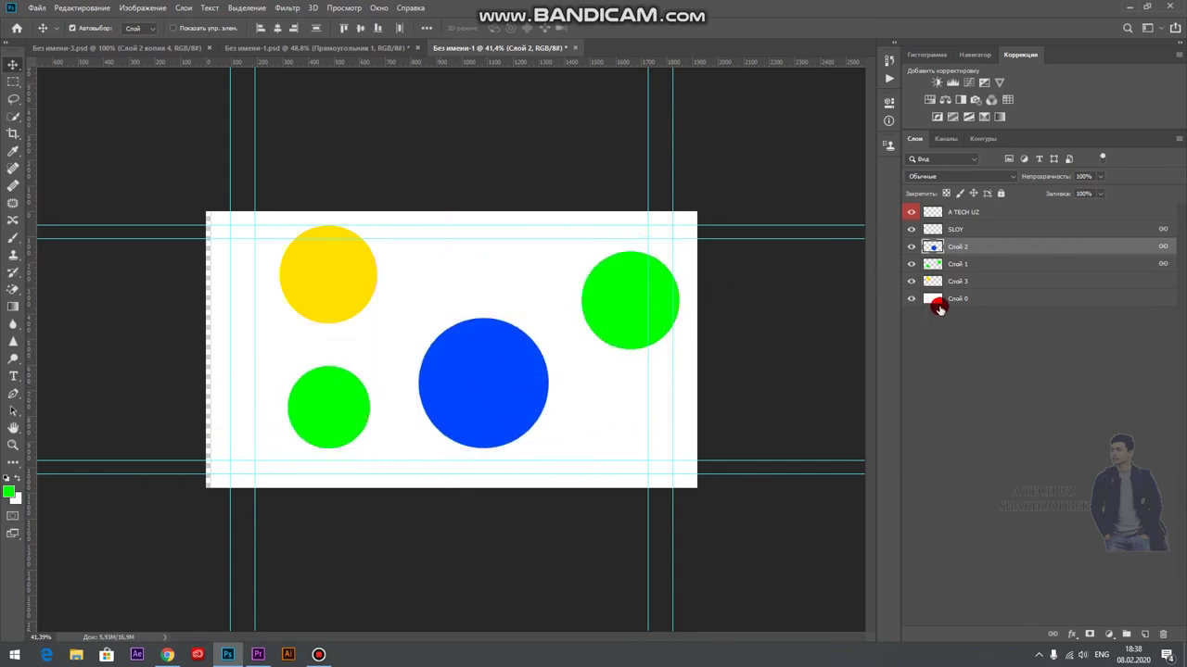
pyautogui.keyDown('ctrl'); pyautogui.click(955, 282); pyautogui.keyUp('ctrl')
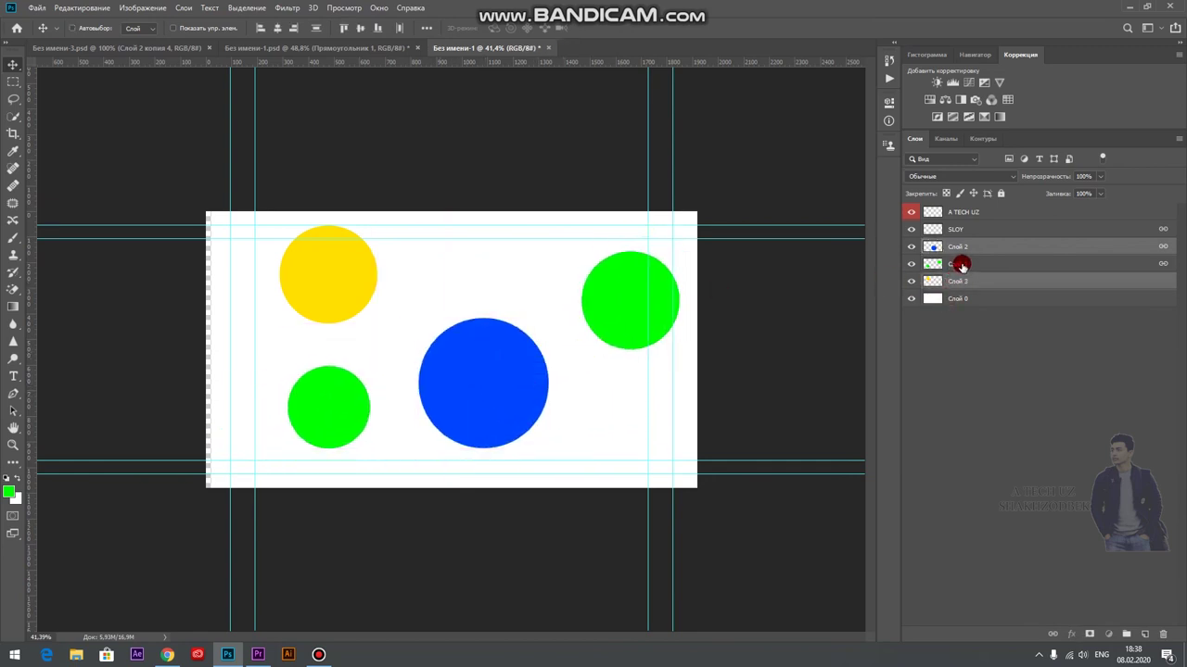
pyautogui.keyDown('ctrl'); pyautogui.click(961, 266); pyautogui.keyUp('ctrl')
# Link Слой 3 with the other circle layers and shift all four circles slightly left.
pyautogui.rightClick(956, 247)
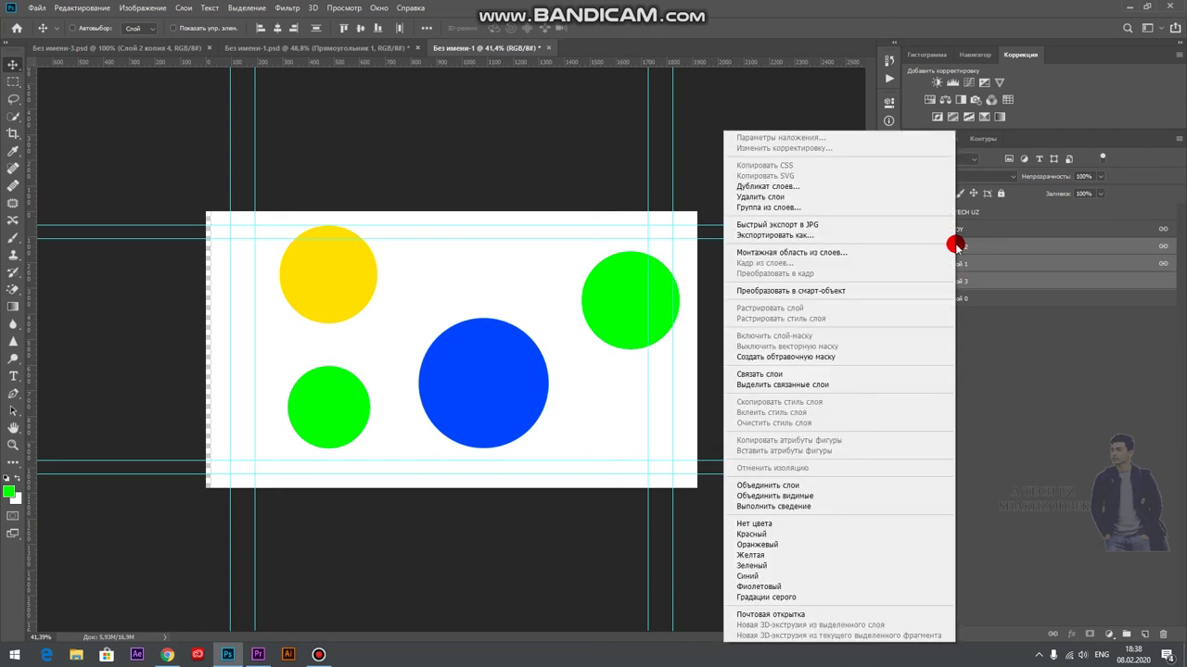
pyautogui.click(751, 374)
pyautogui.moveTo(473, 371); pyautogui.dragTo(461, 379)
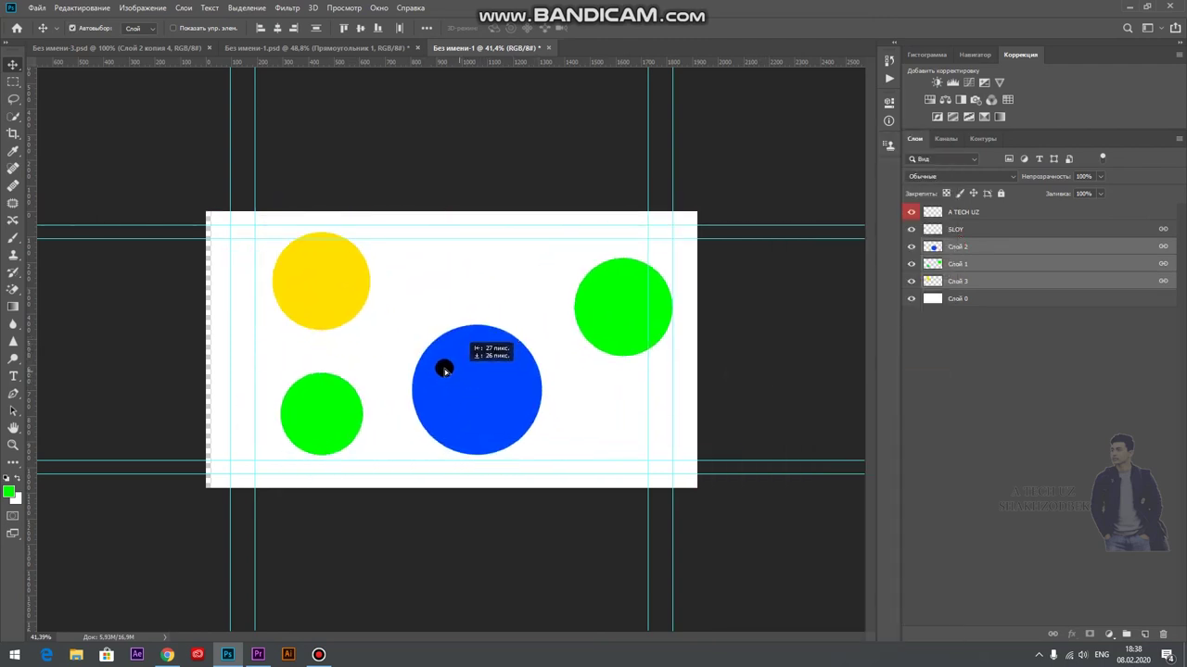
pyautogui.moveTo(461, 379); pyautogui.dragTo(465, 379)
# Select all the linked circle layers from the layer options, starting from Слой 2 and SLOY.
pyautogui.rightClick(950, 245)
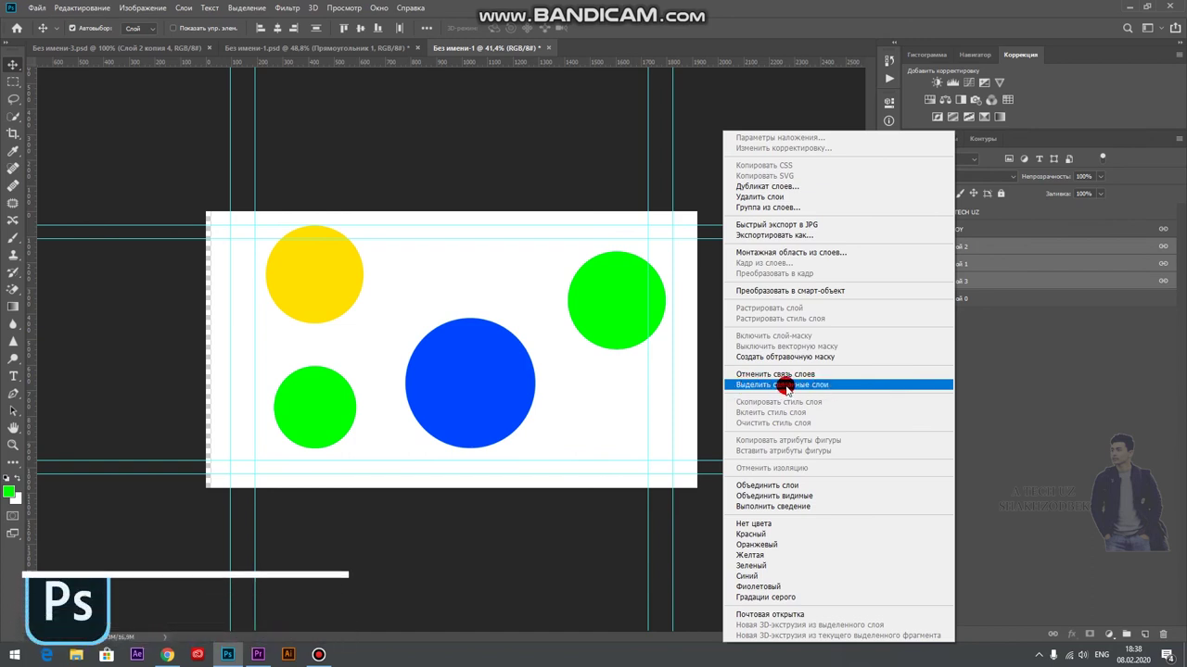
pyautogui.click(785, 387)
pyautogui.click(982, 326)
pyautogui.rightClick(955, 236)
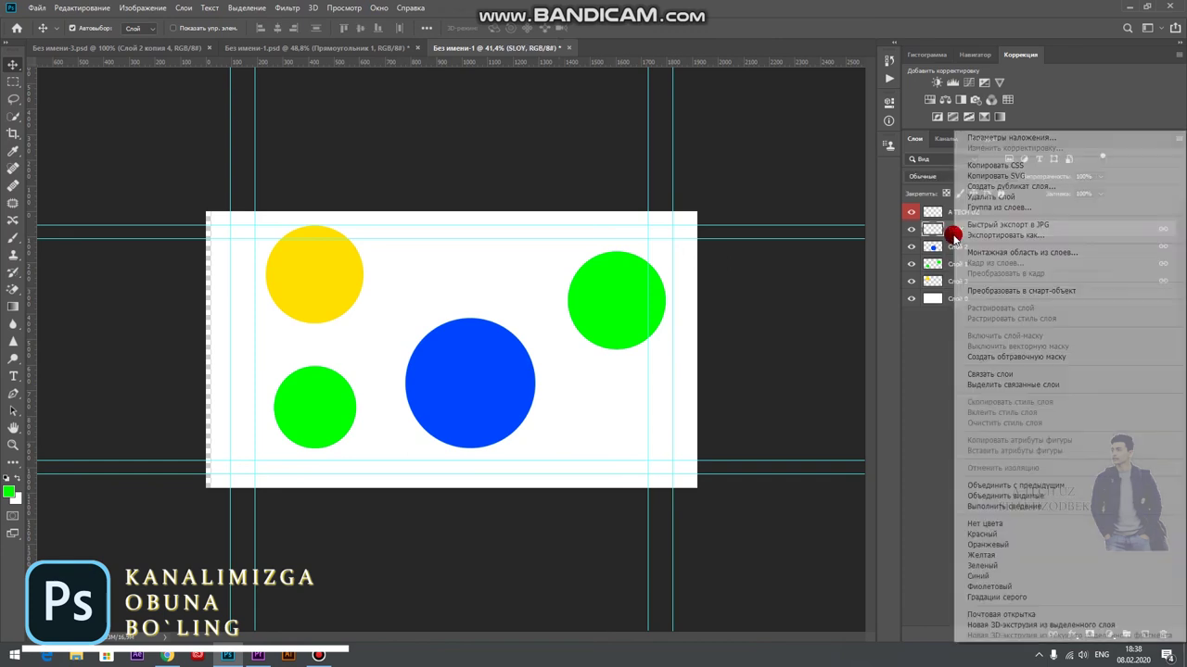
pyautogui.click(956, 246)
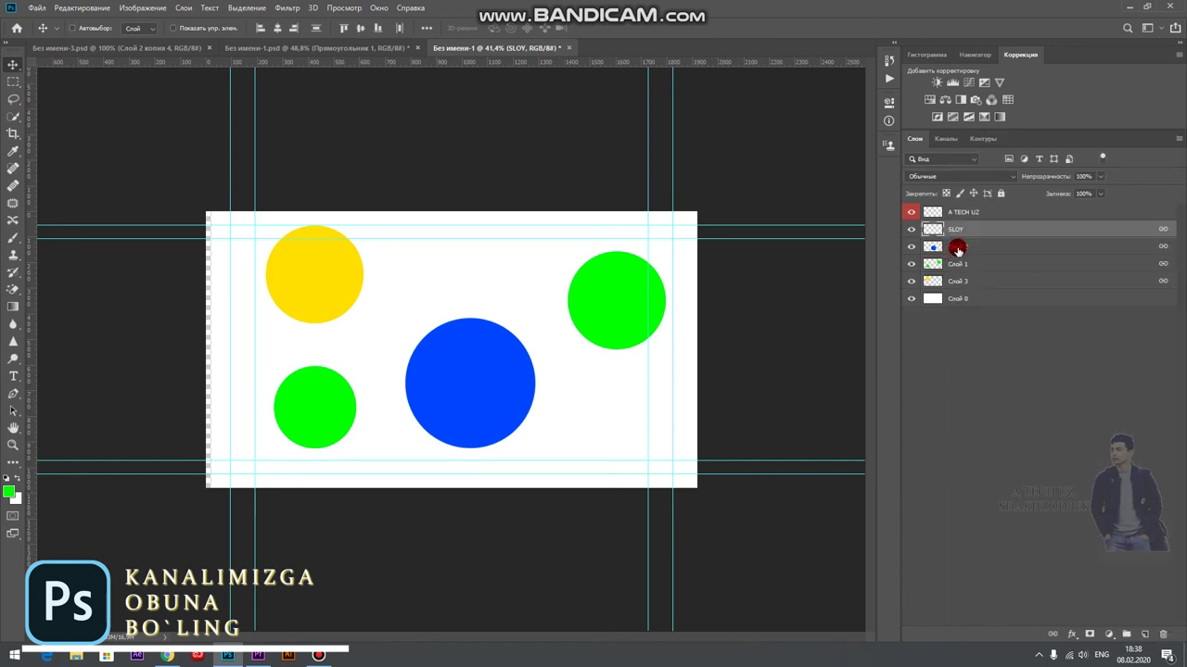
pyautogui.keyDown('shift'); pyautogui.click(957, 281); pyautogui.keyUp('shift')
pyautogui.rightClick(961, 278)
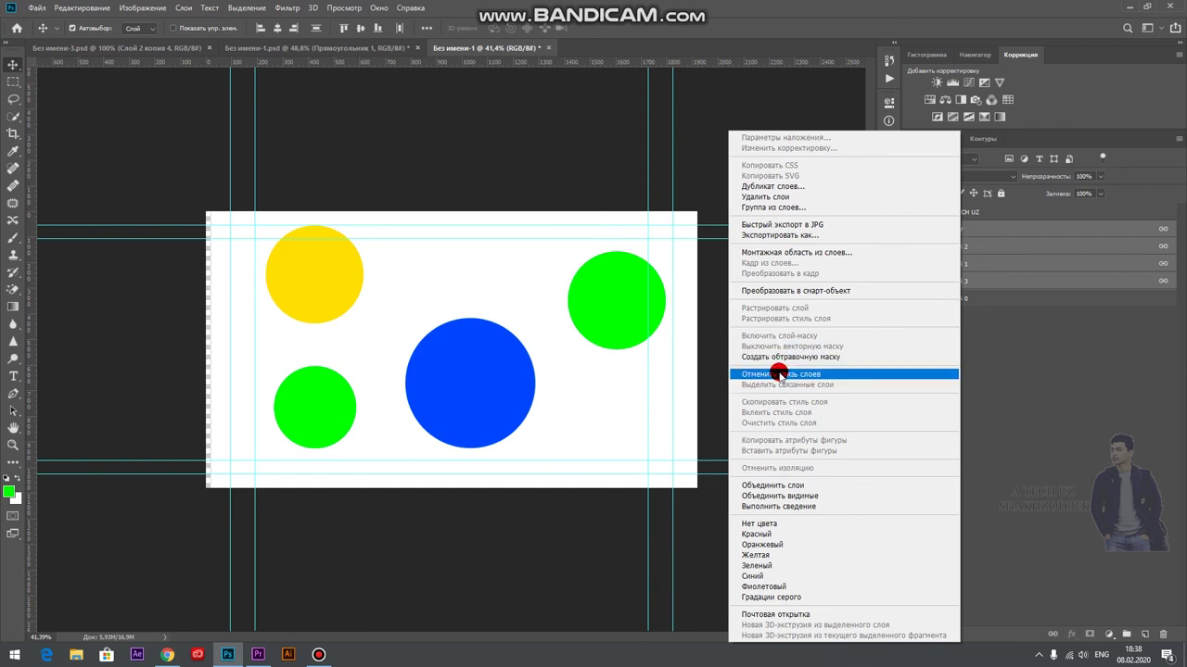
# Unlink the linked circle layers from SLOY's layer options.
pyautogui.click(1008, 364)
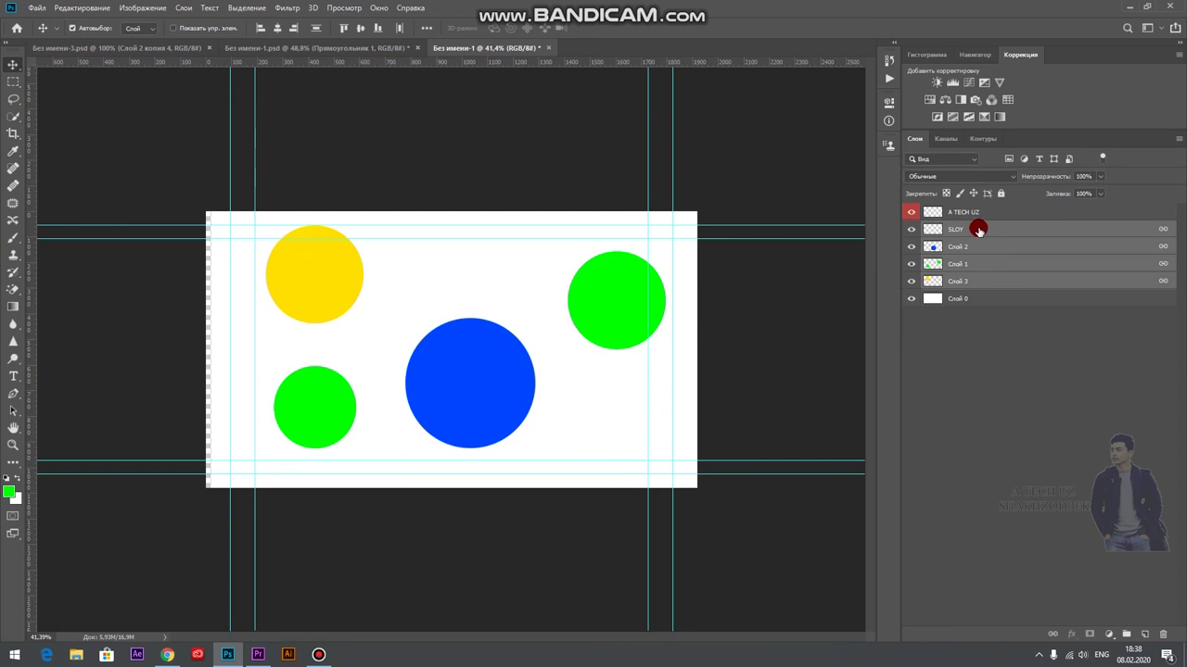
pyautogui.rightClick(979, 230)
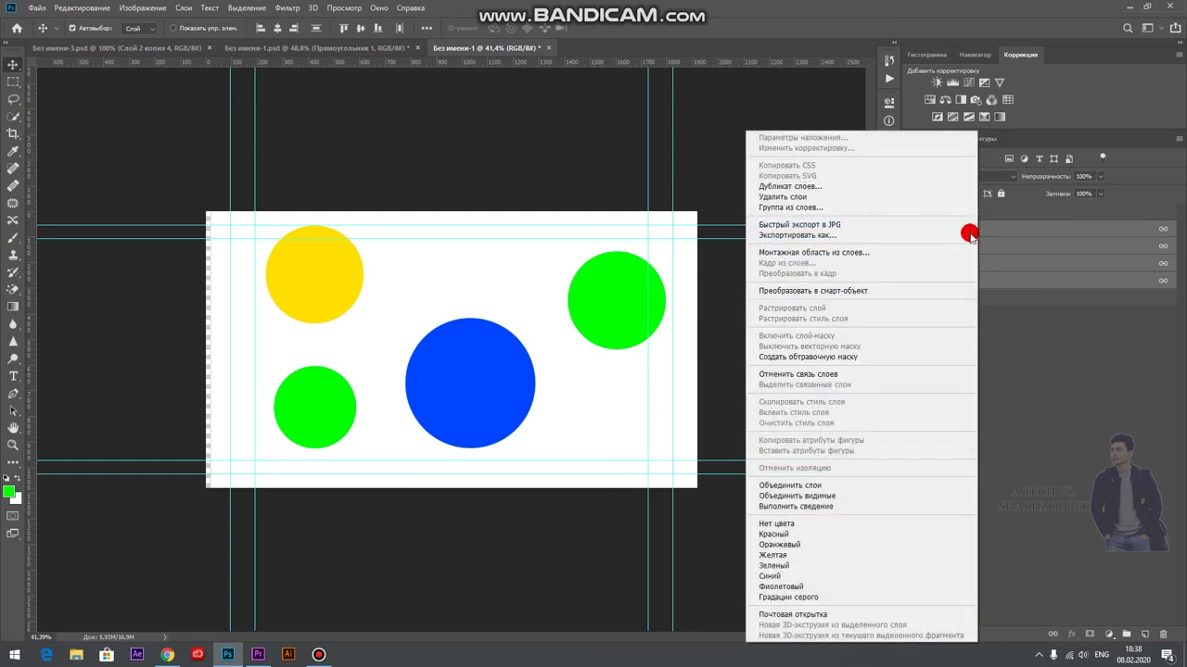
pyautogui.click(769, 374)
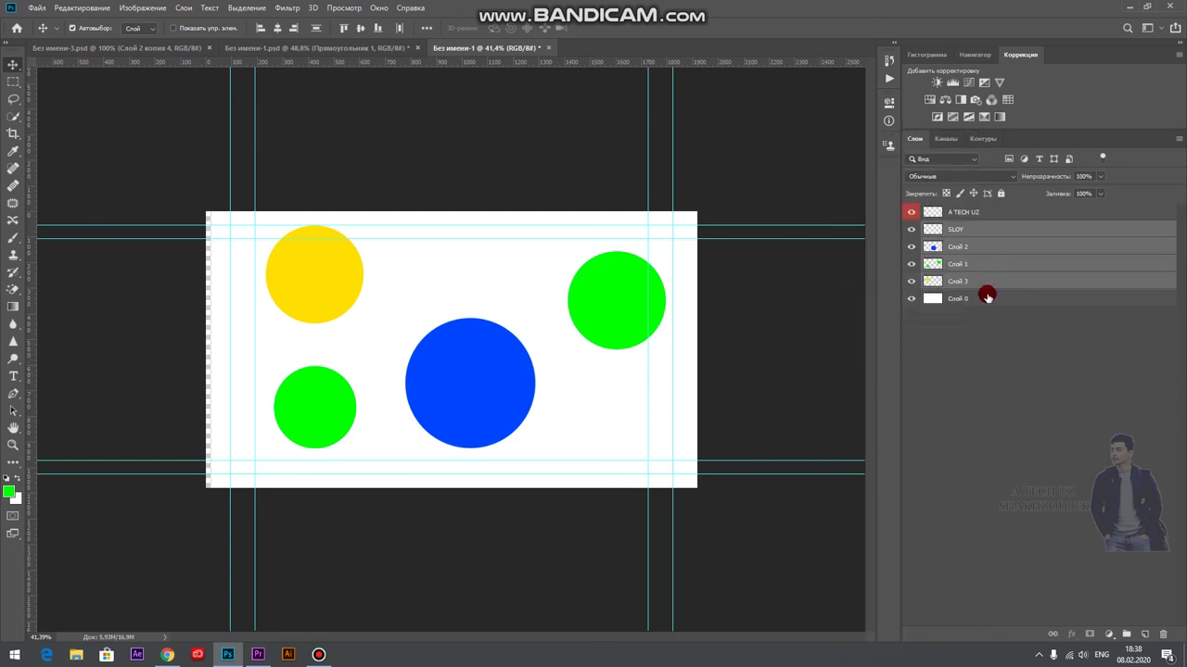
# Drag the two green circles slightly left, then select Слой 1.
pyautogui.click(599, 284)
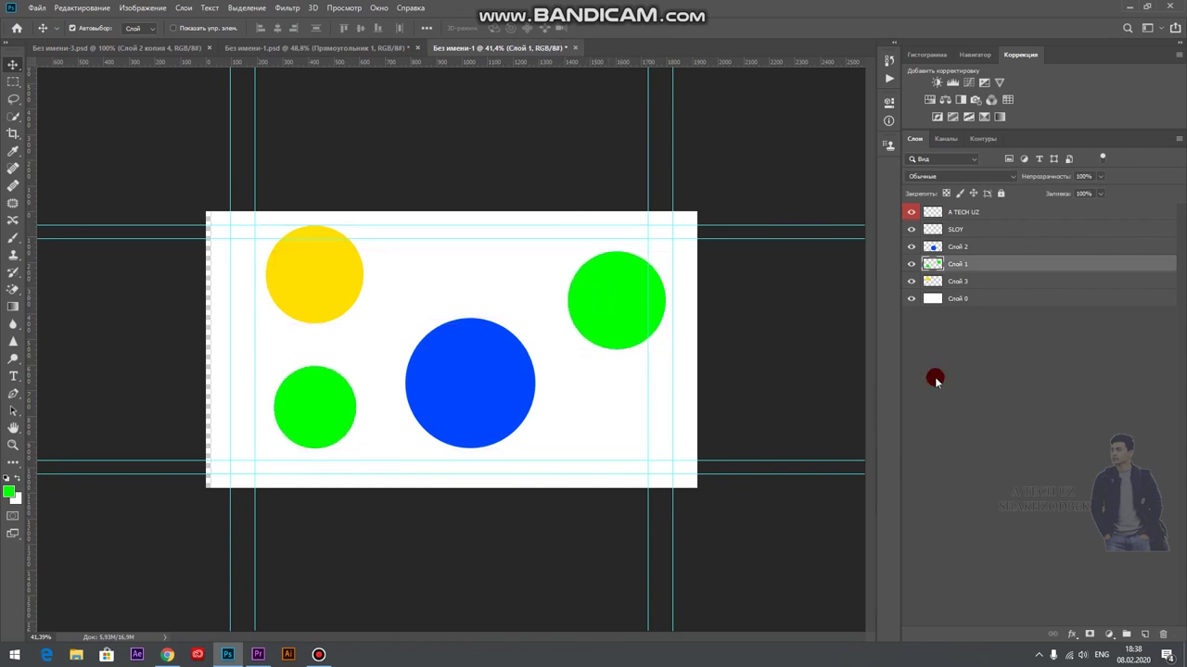
pyautogui.moveTo(603, 257); pyautogui.dragTo(608, 278)
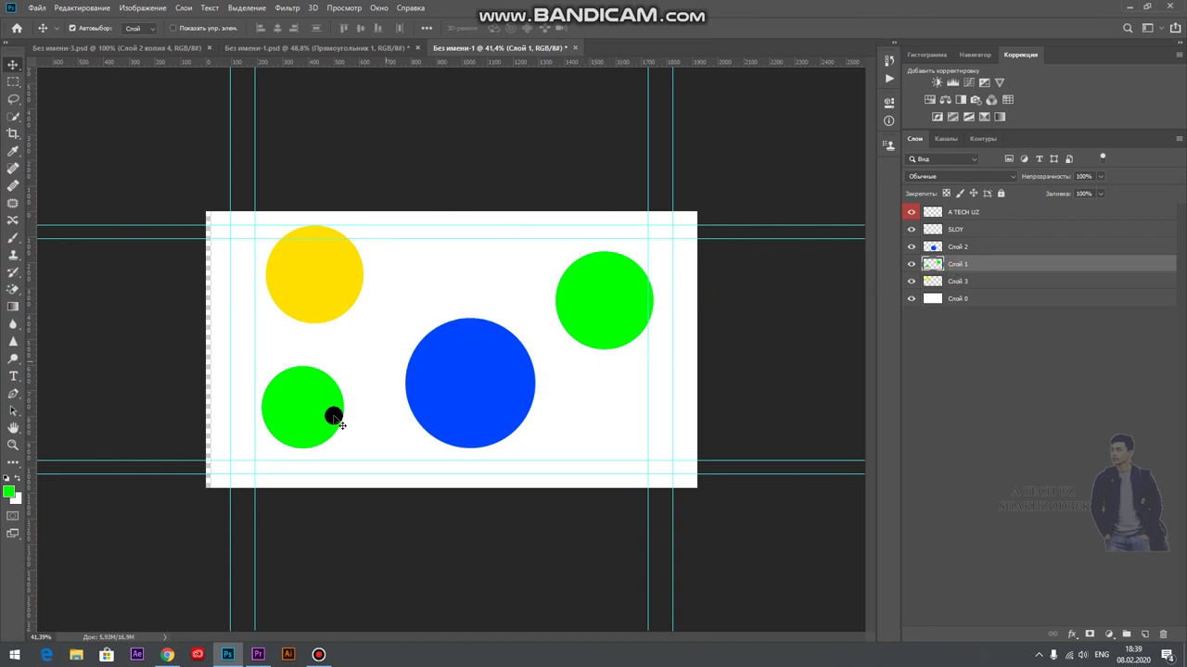
pyautogui.moveTo(607, 294); pyautogui.dragTo(609, 294)
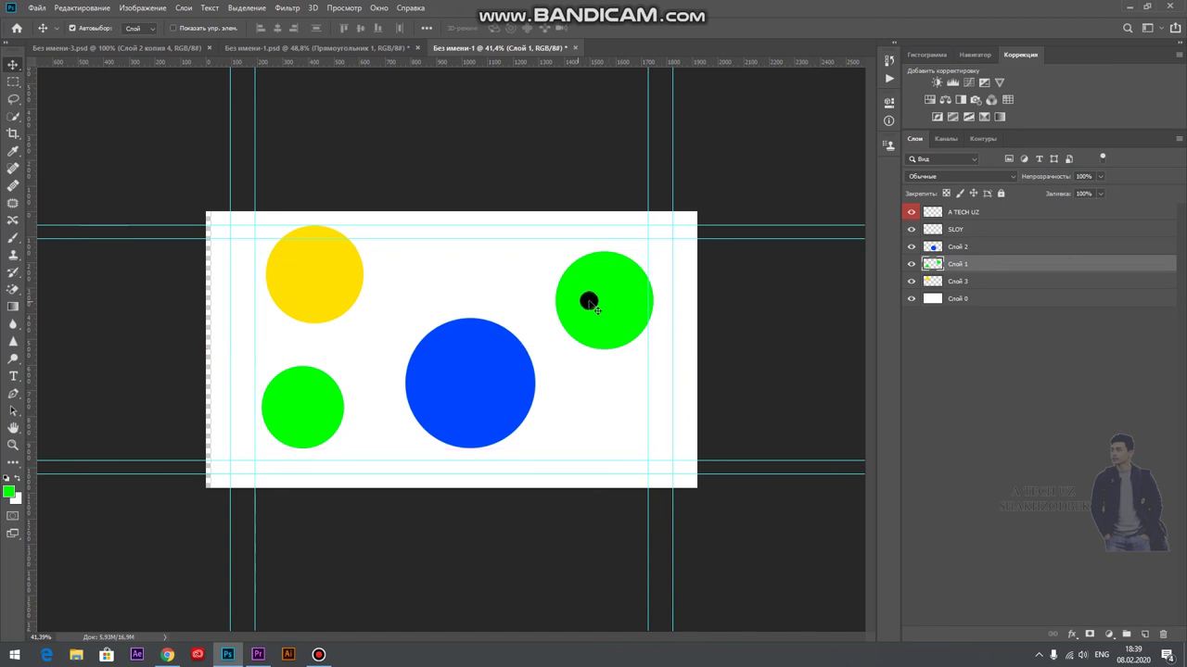
pyautogui.click(955, 264)
# Select Слой 1, Слой 2, Слой 3 and SLOY together and merge them into one layer.
pyautogui.rightClick(964, 266)
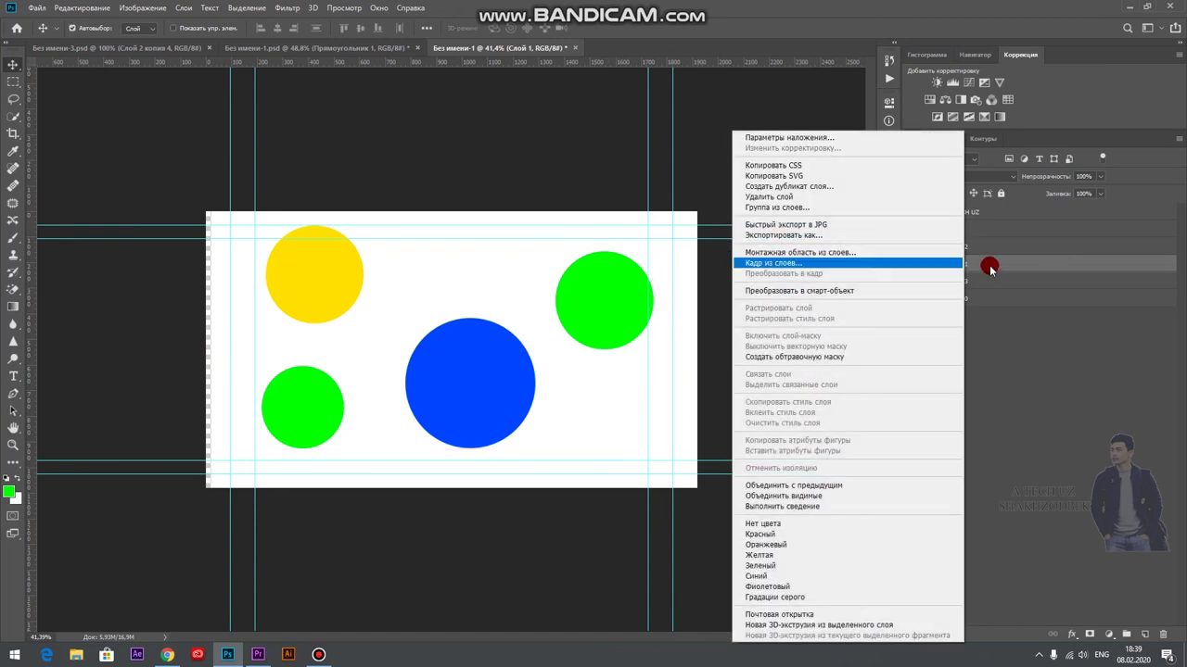
pyautogui.click(1027, 380)
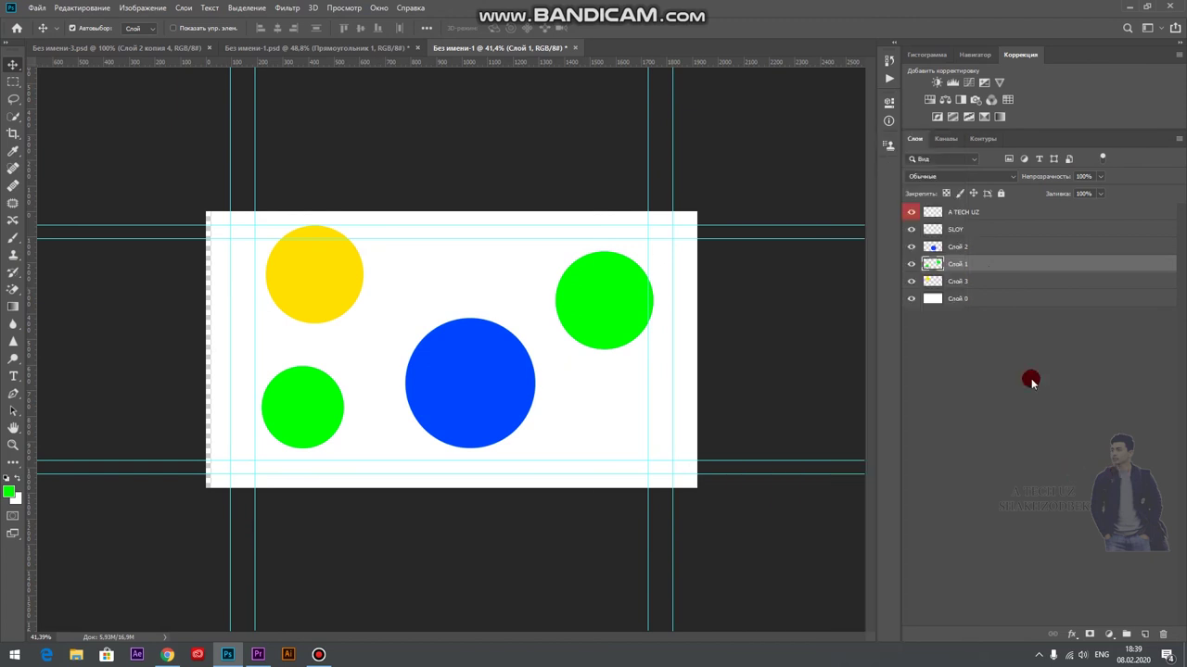
pyautogui.keyDown('ctrl'); pyautogui.click(964, 248); pyautogui.keyUp('ctrl')
pyautogui.keyDown('ctrl'); pyautogui.click(964, 231); pyautogui.keyUp('ctrl')
pyautogui.keyDown('ctrl'); pyautogui.click(959, 281); pyautogui.keyUp('ctrl')
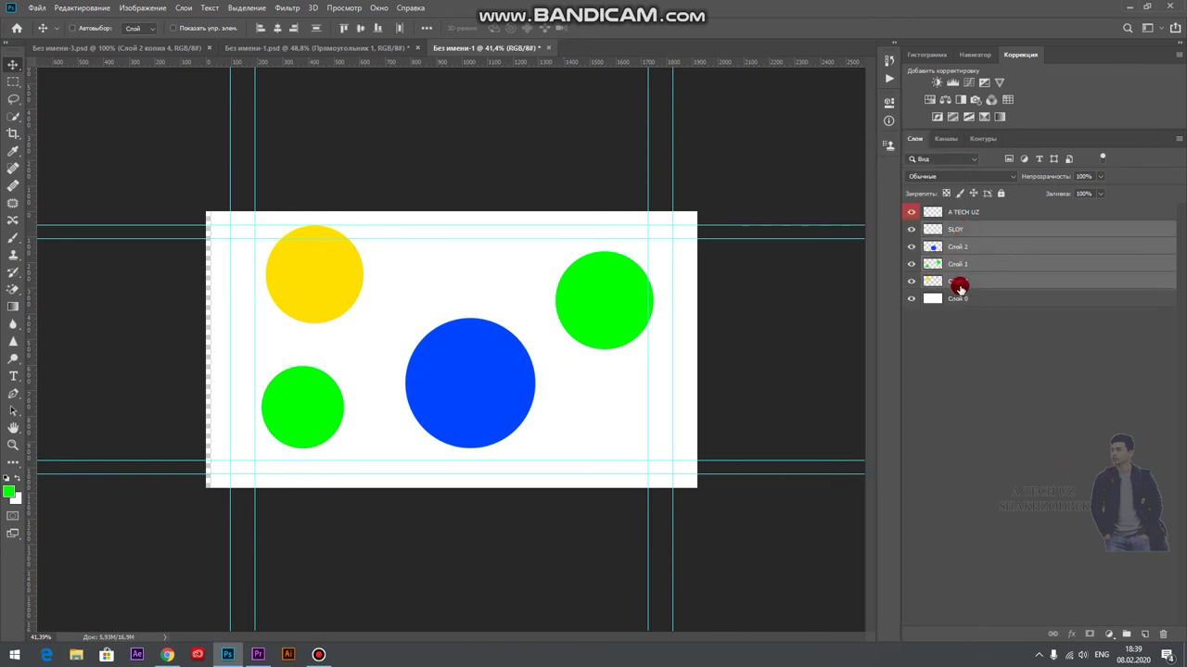
pyautogui.rightClick(961, 229)
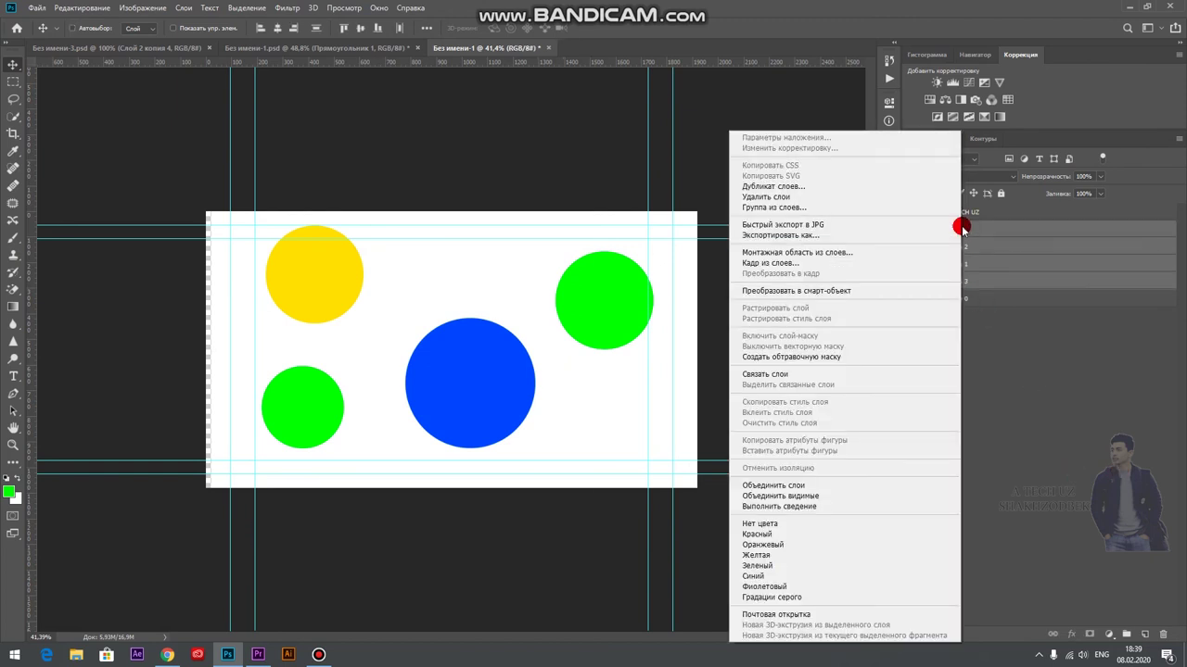
pyautogui.click(779, 486)
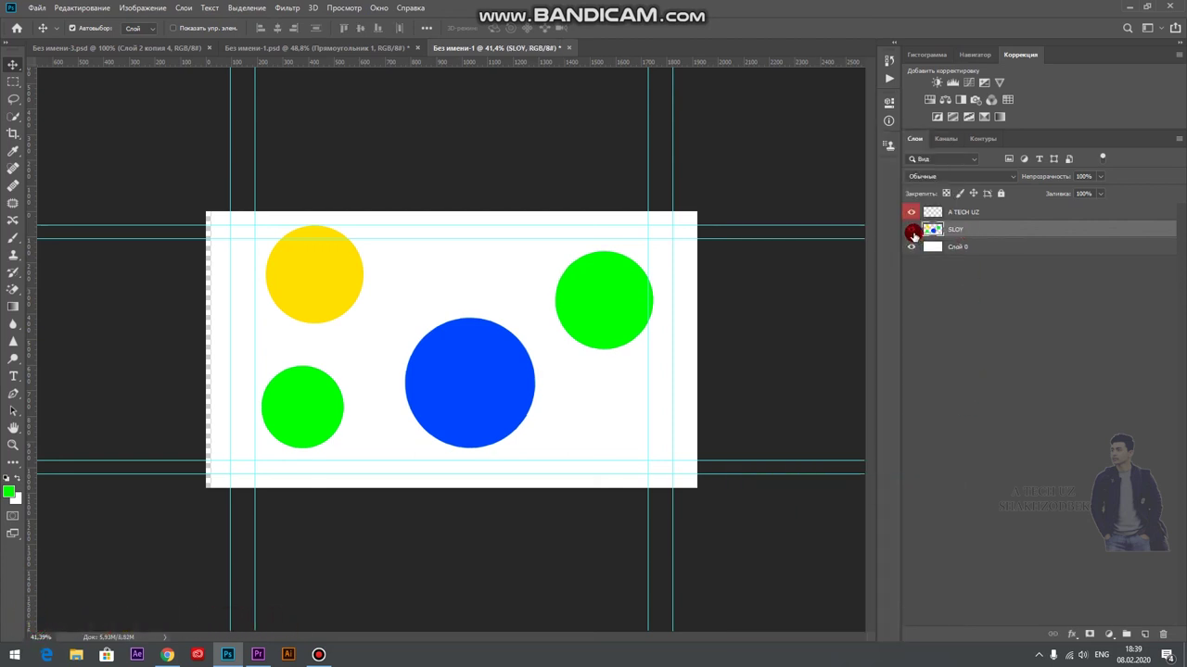
# Nudge the merged SLOY circles left, toggle SLOY's visibility, and select A TECH UZ.
pyautogui.moveTo(643, 305); pyautogui.dragTo(604, 297)
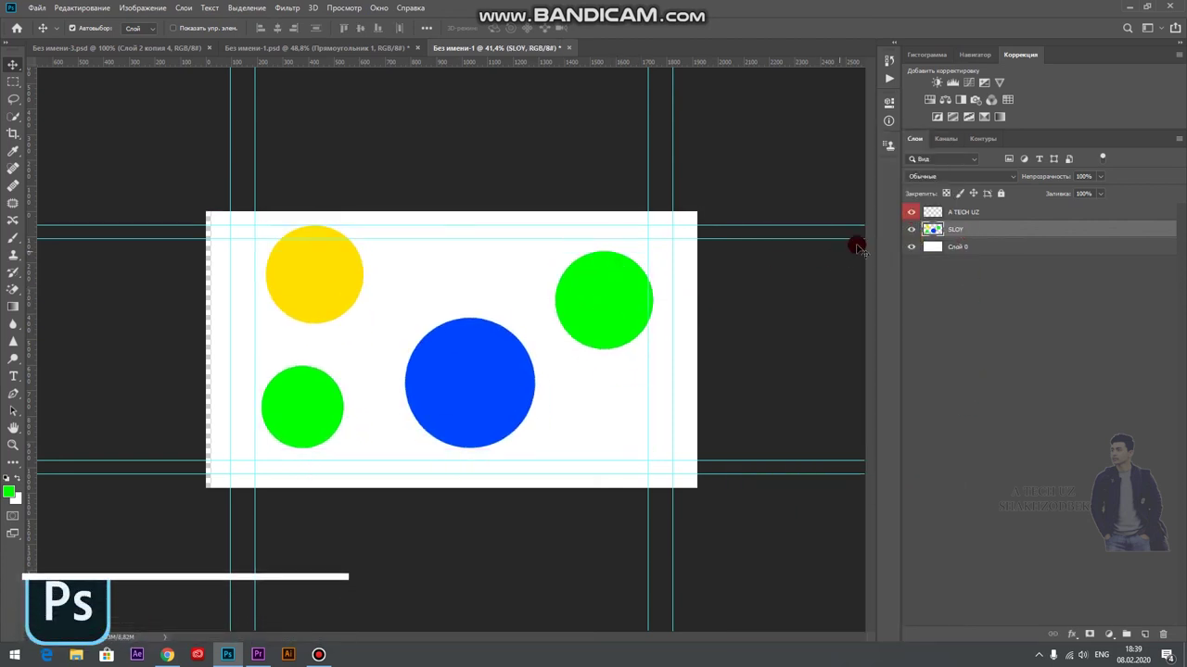
pyautogui.click(911, 229)
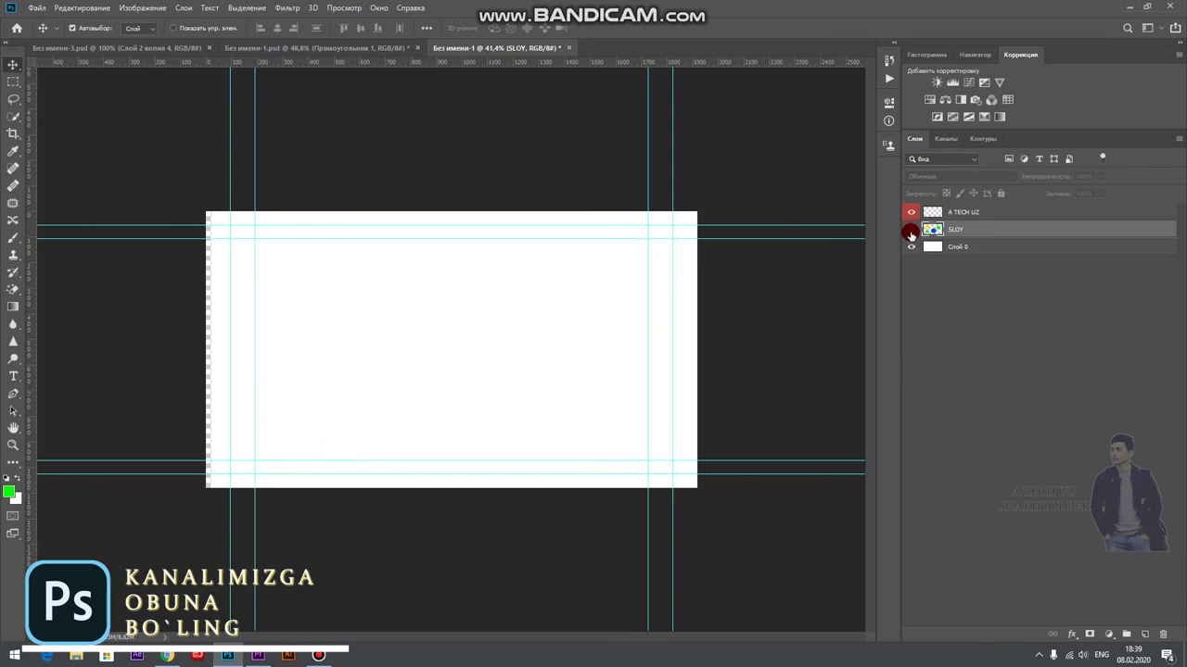
pyautogui.click(910, 231)
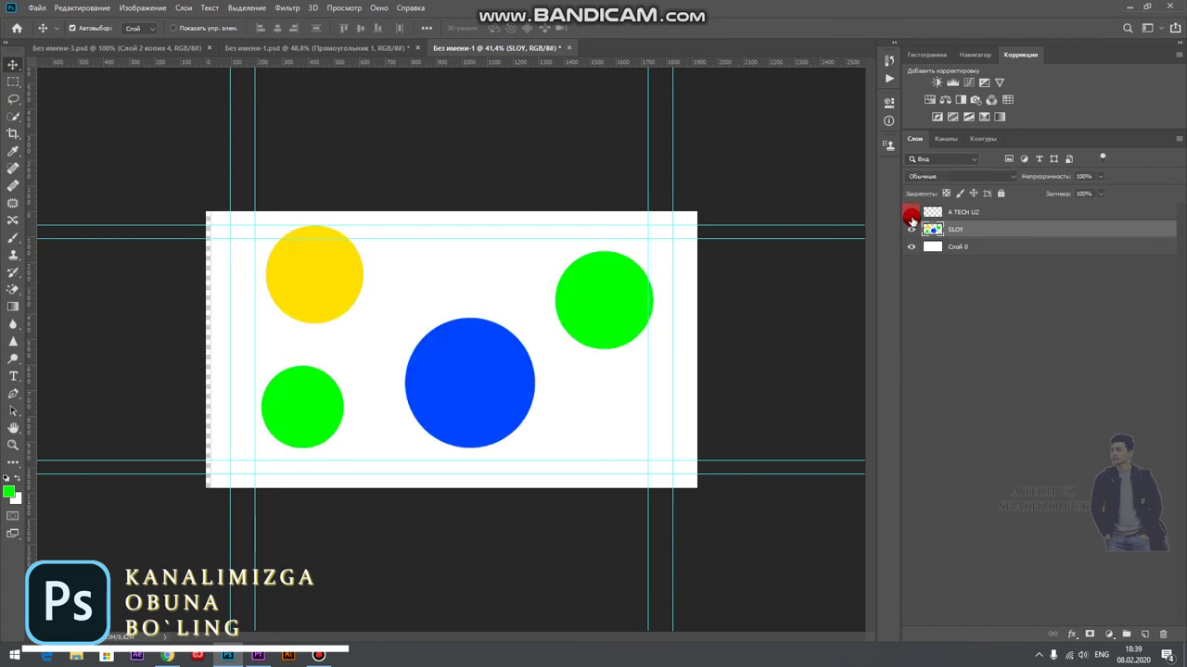
pyautogui.click(969, 212)
# Delete the A TECH UZ layer, confirming the deletion.
pyautogui.rightClick(969, 213)
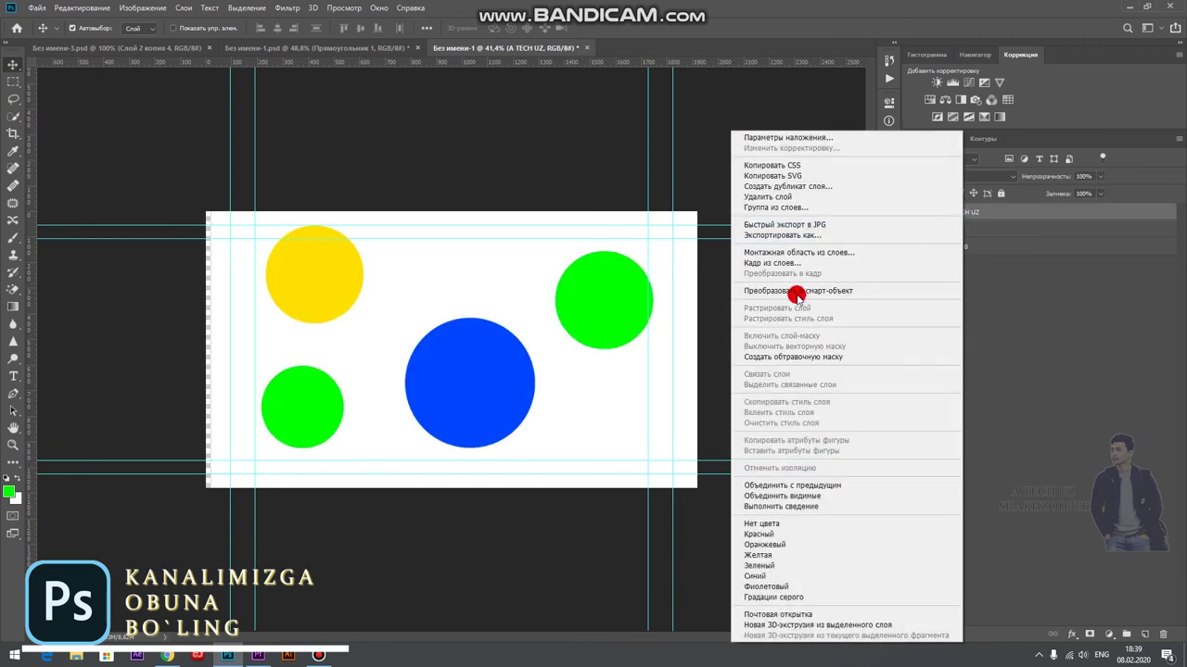
pyautogui.click(751, 197)
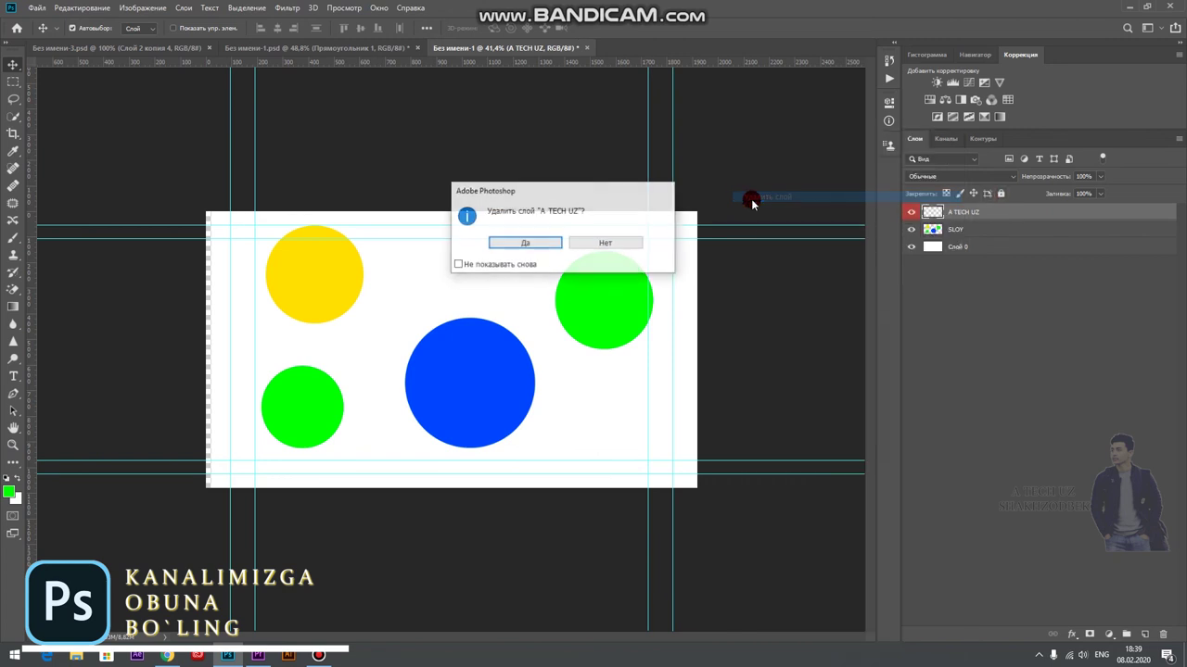
pyautogui.click(547, 242)
pyautogui.click(927, 213)
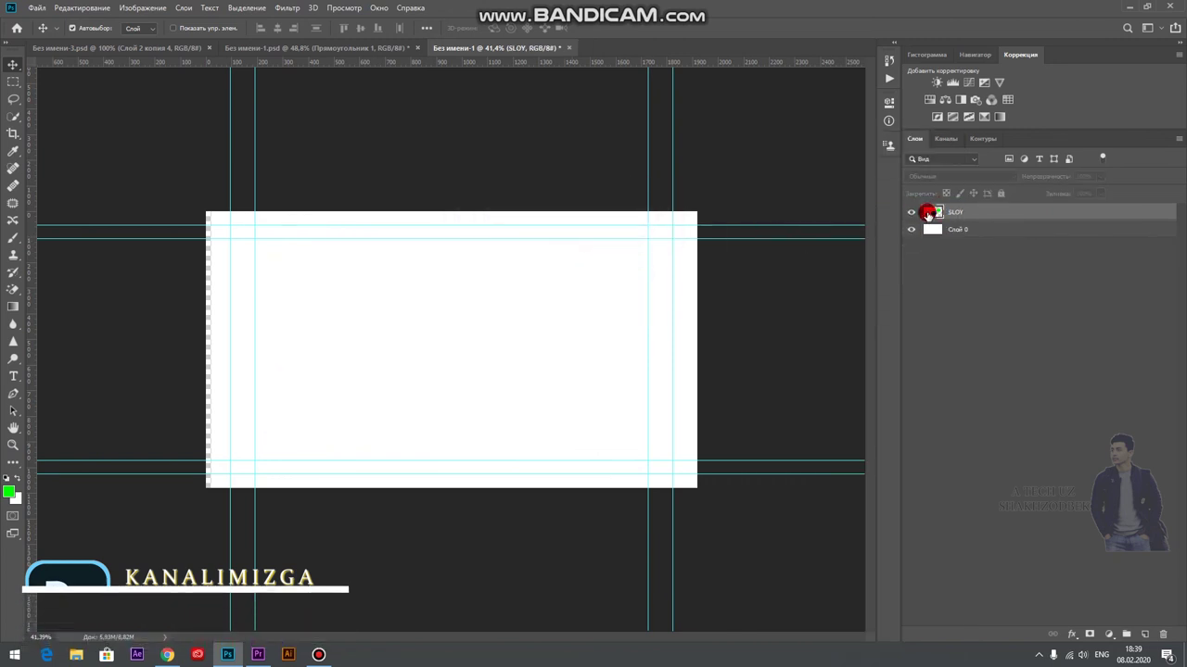
# Try blue and red colour labels on SLOY, settling on a violet label.
pyautogui.rightClick(961, 216)
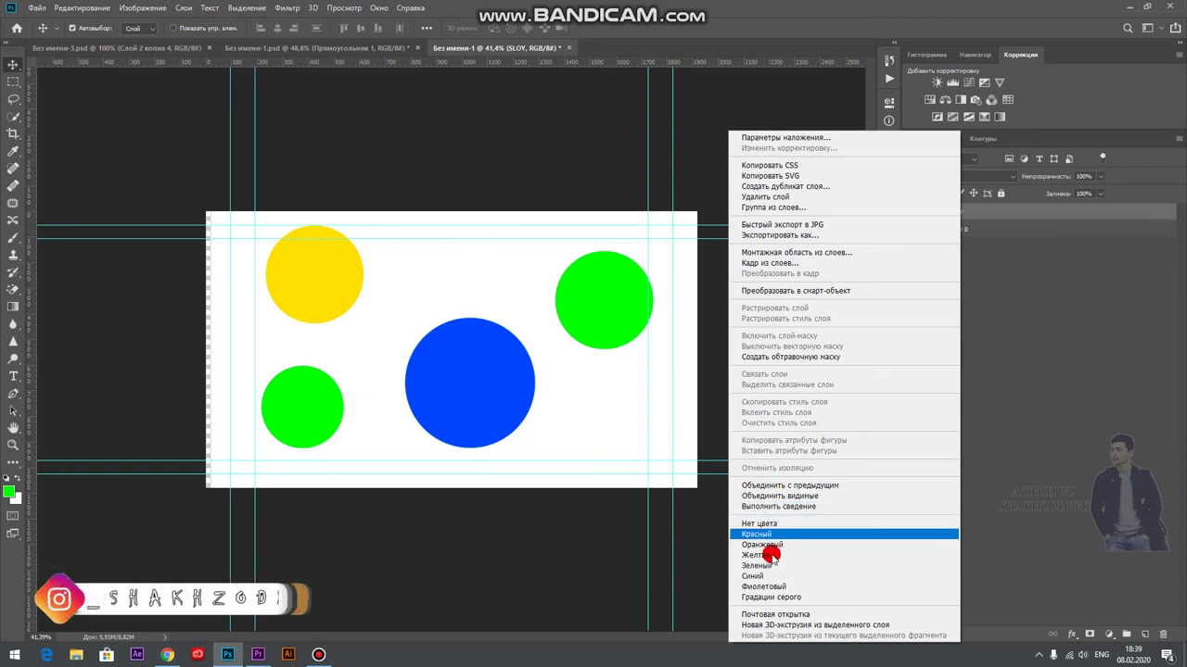
pyautogui.click(753, 576)
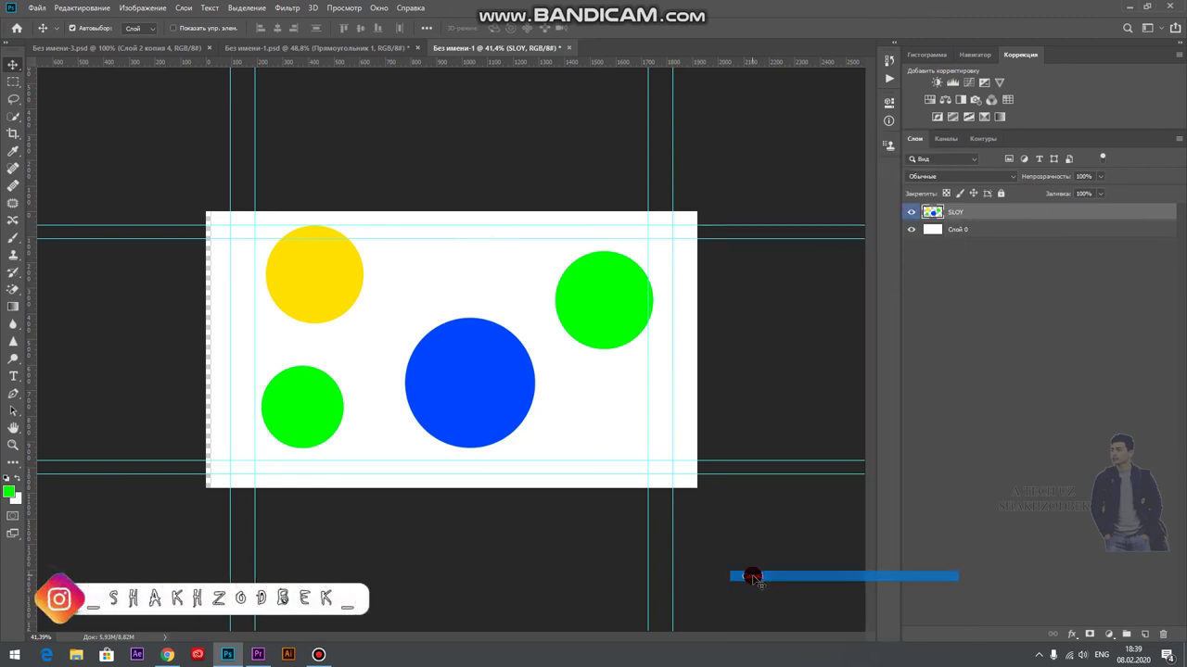
pyautogui.rightClick(962, 217)
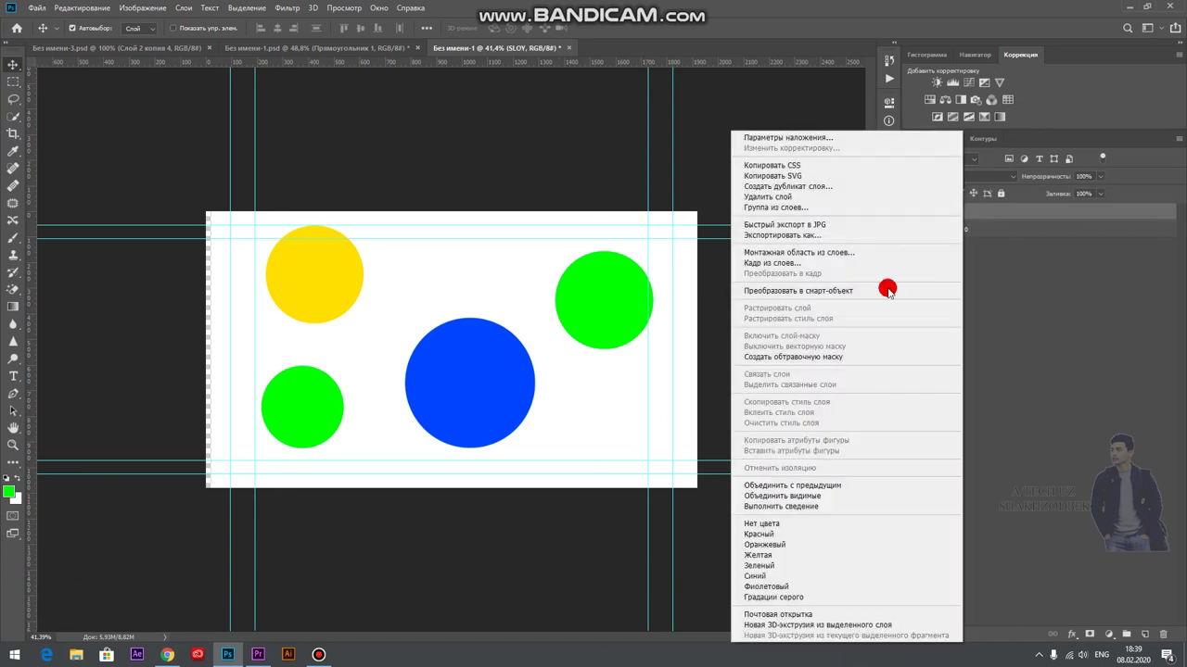
pyautogui.click(759, 535)
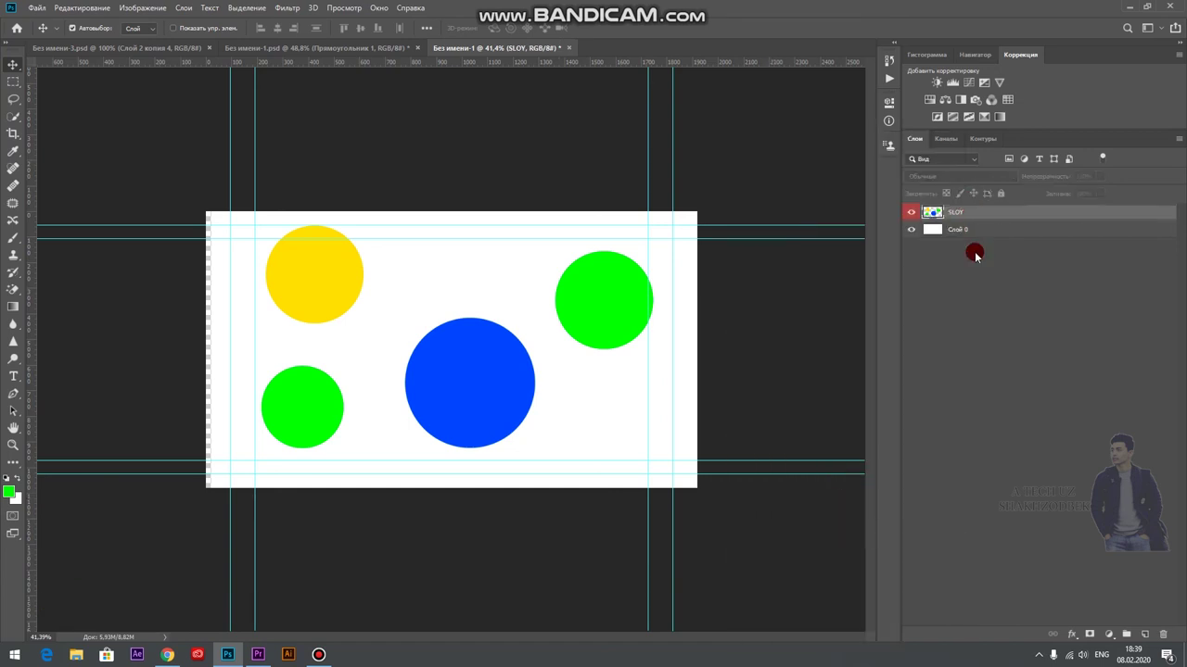
pyautogui.rightClick(970, 211)
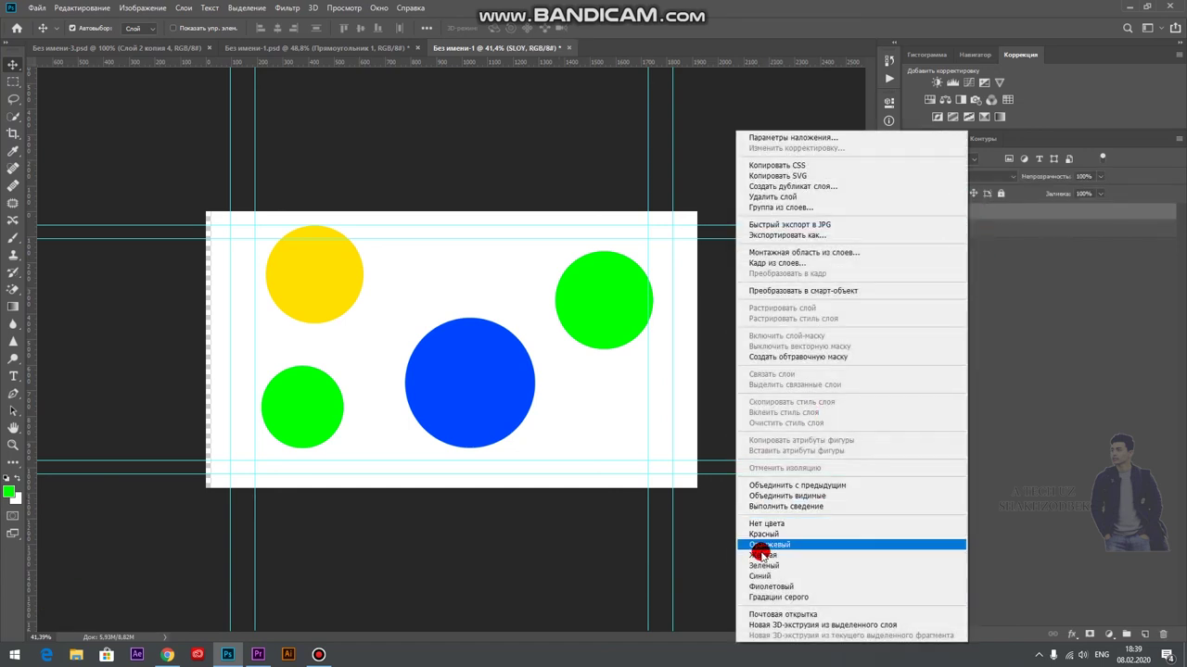
pyautogui.click(760, 553)
pyautogui.rightClick(972, 222)
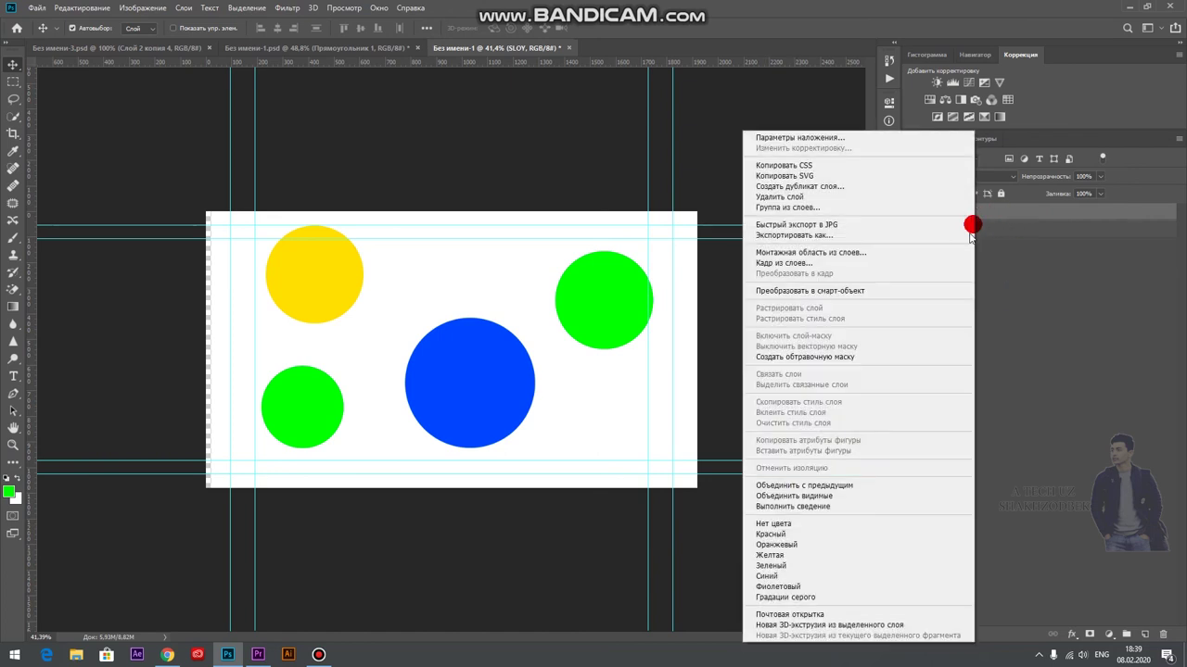
pyautogui.click(785, 586)
pyautogui.click(973, 212)
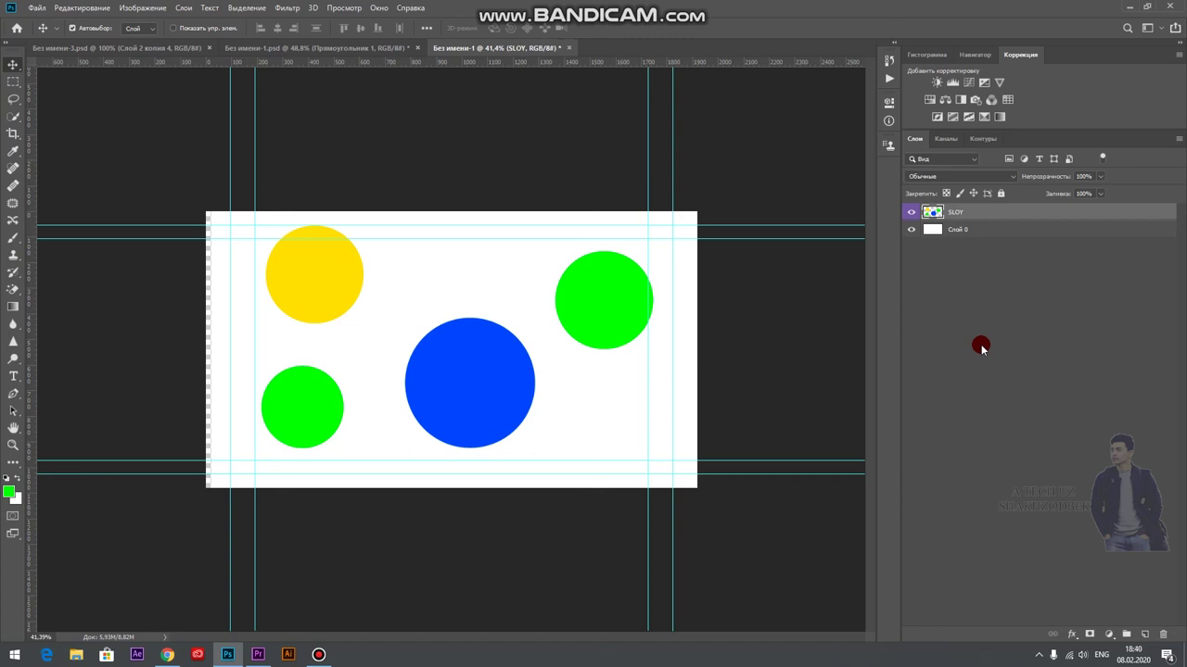
pyautogui.click(1007, 295)
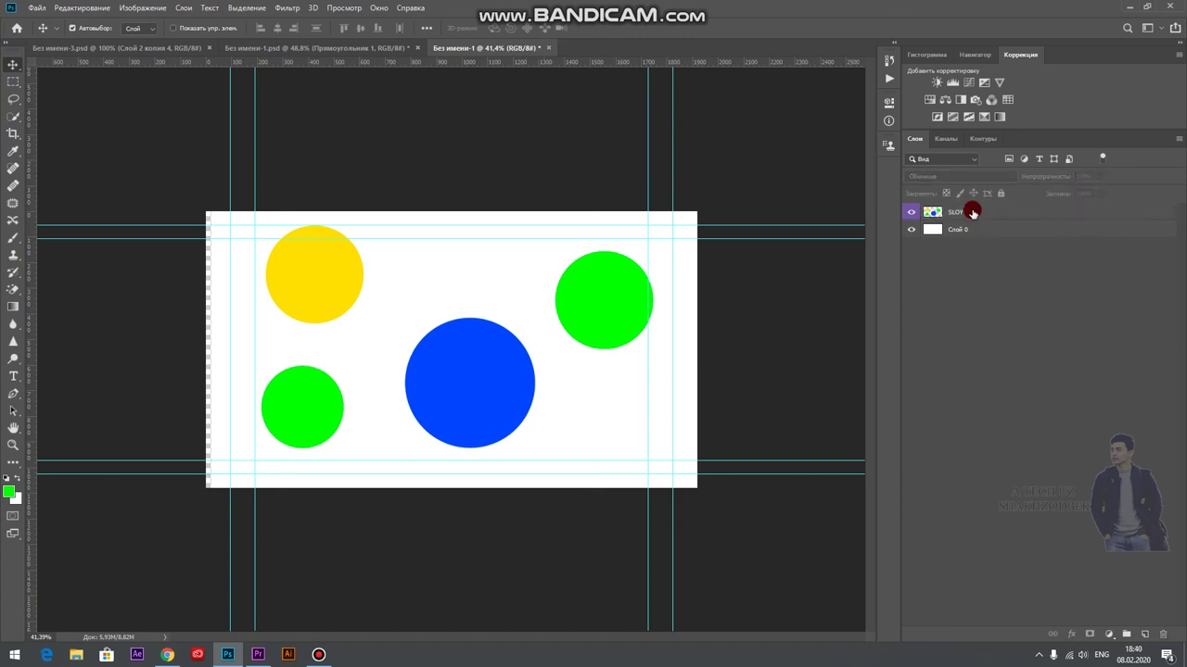
pyautogui.click(971, 212)
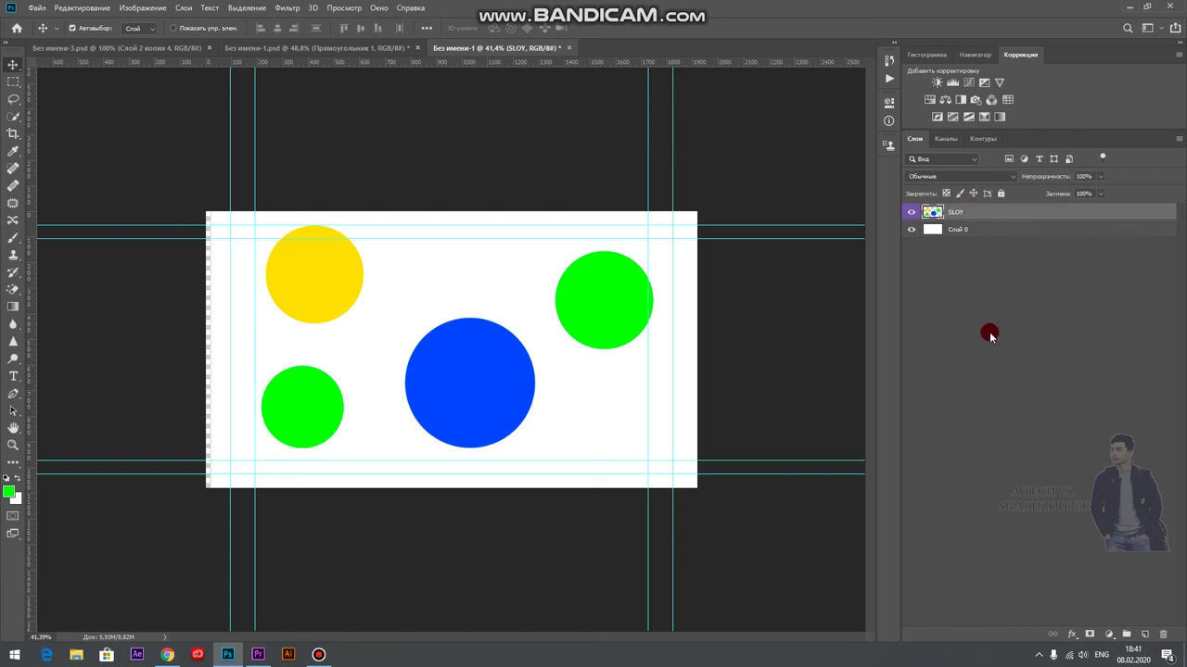